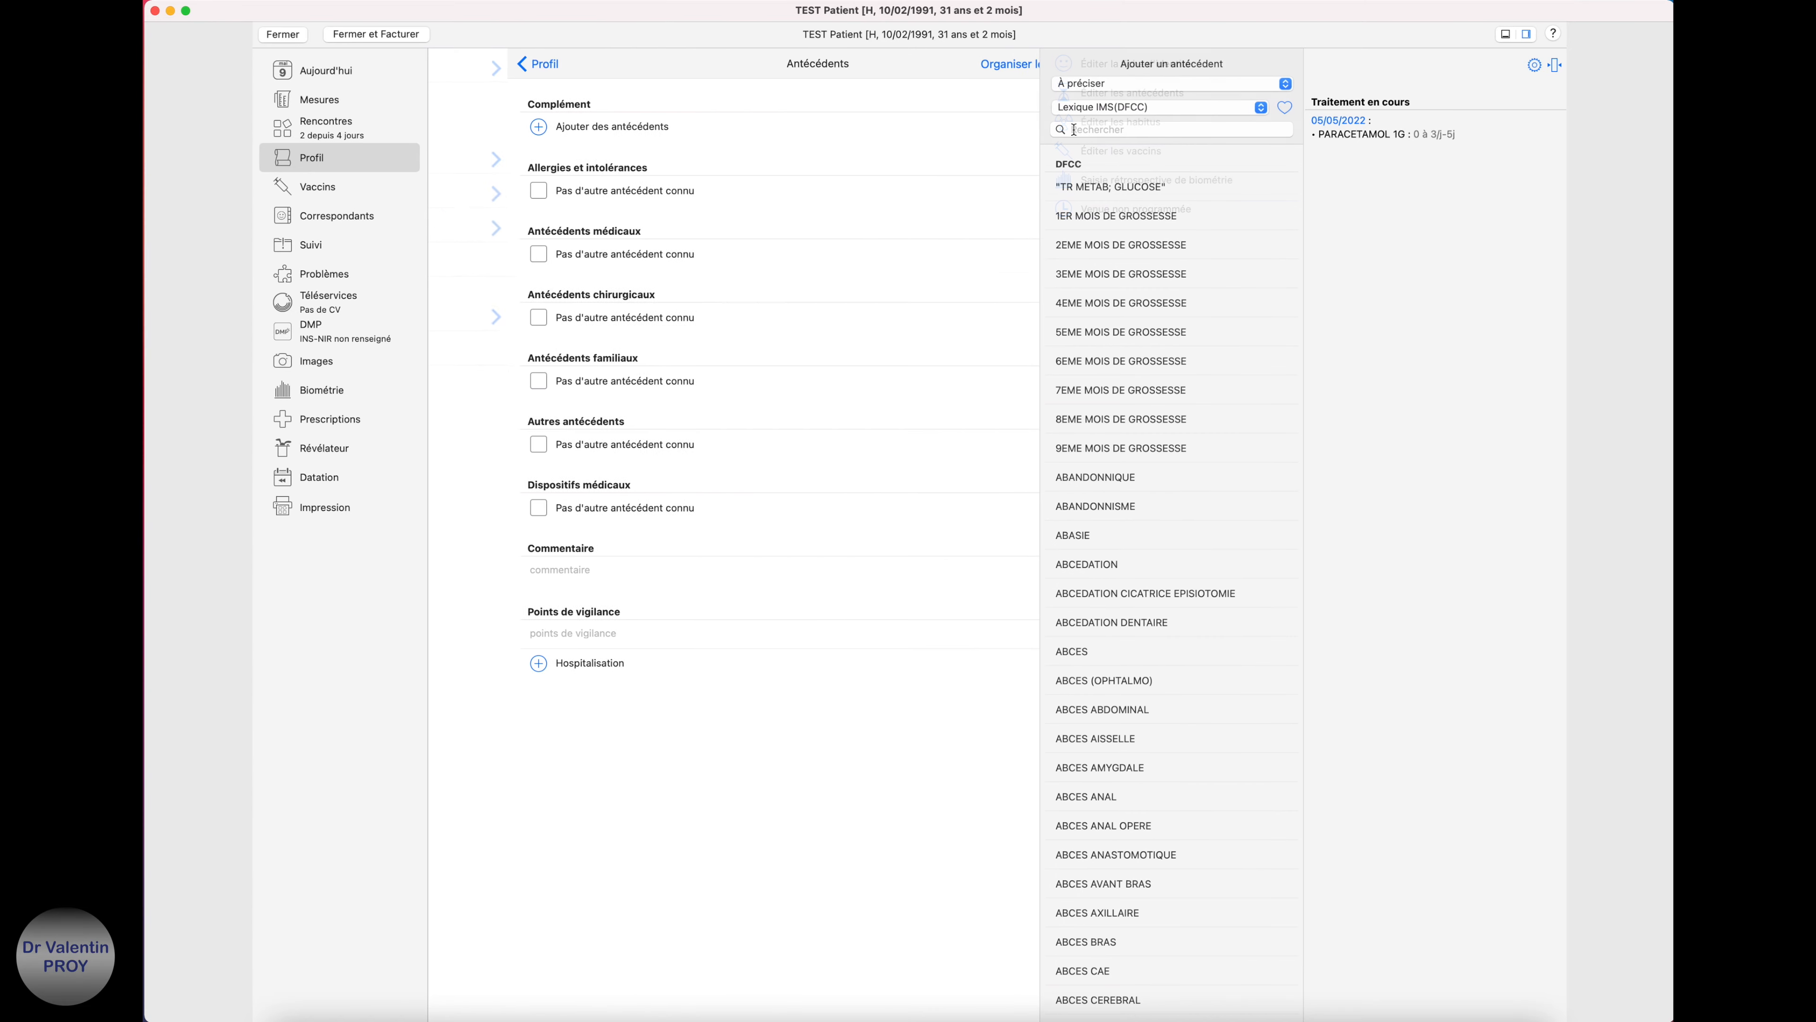
# Search the Lexique IMS(DFCC) for "diabète t" and add DIABETE TYPE 2 under Antécédents médicaux
pyautogui.write('di')
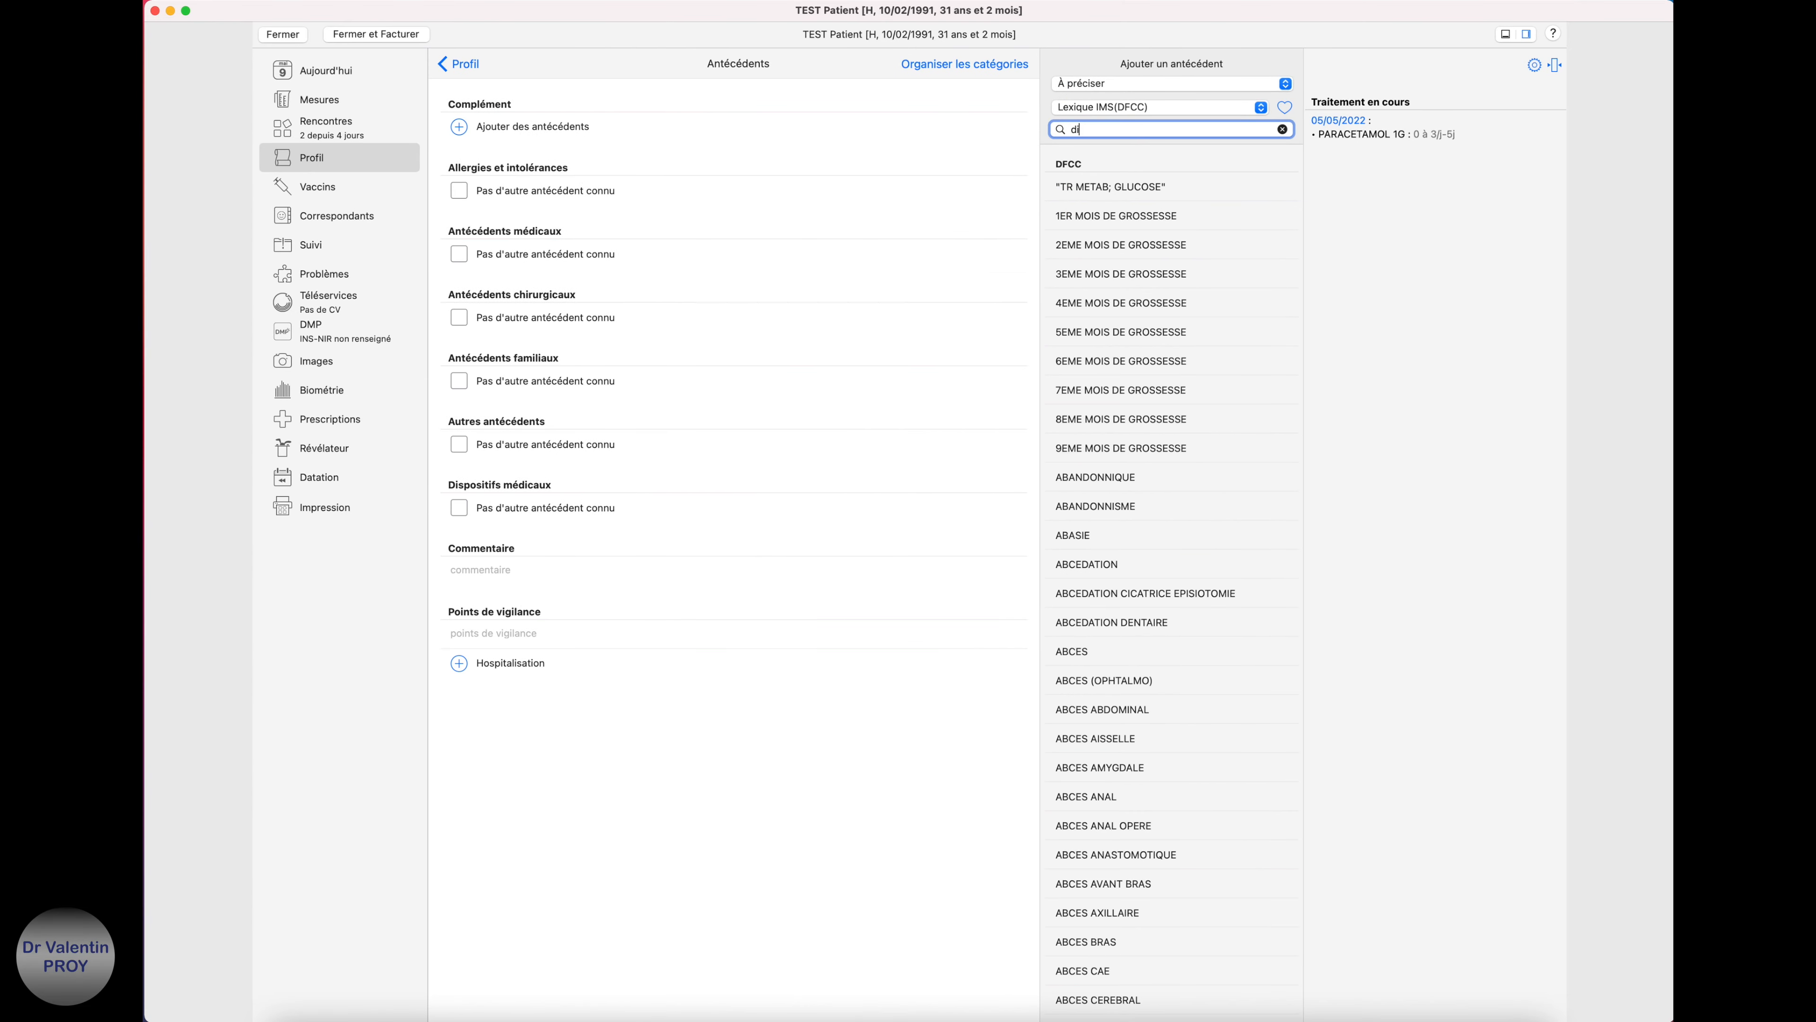
pyautogui.write('abète t')
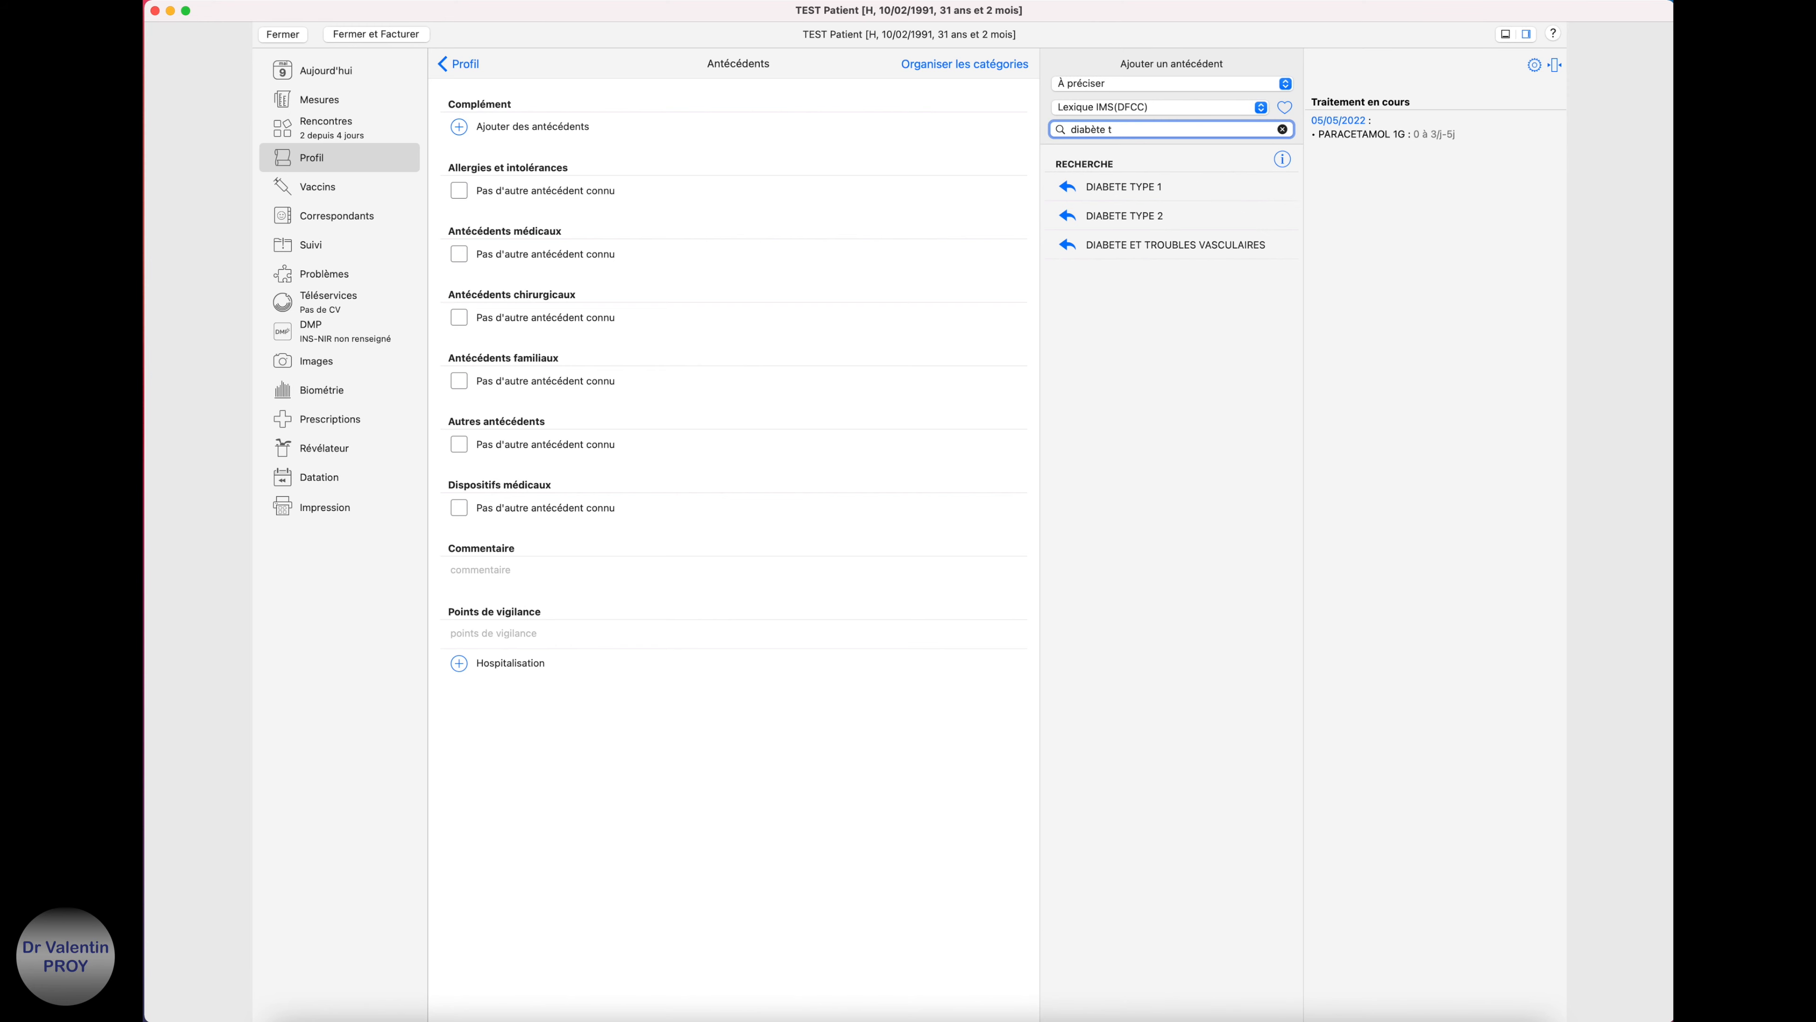
pyautogui.doubleClick(1175, 223)
pyautogui.click(924, 564)
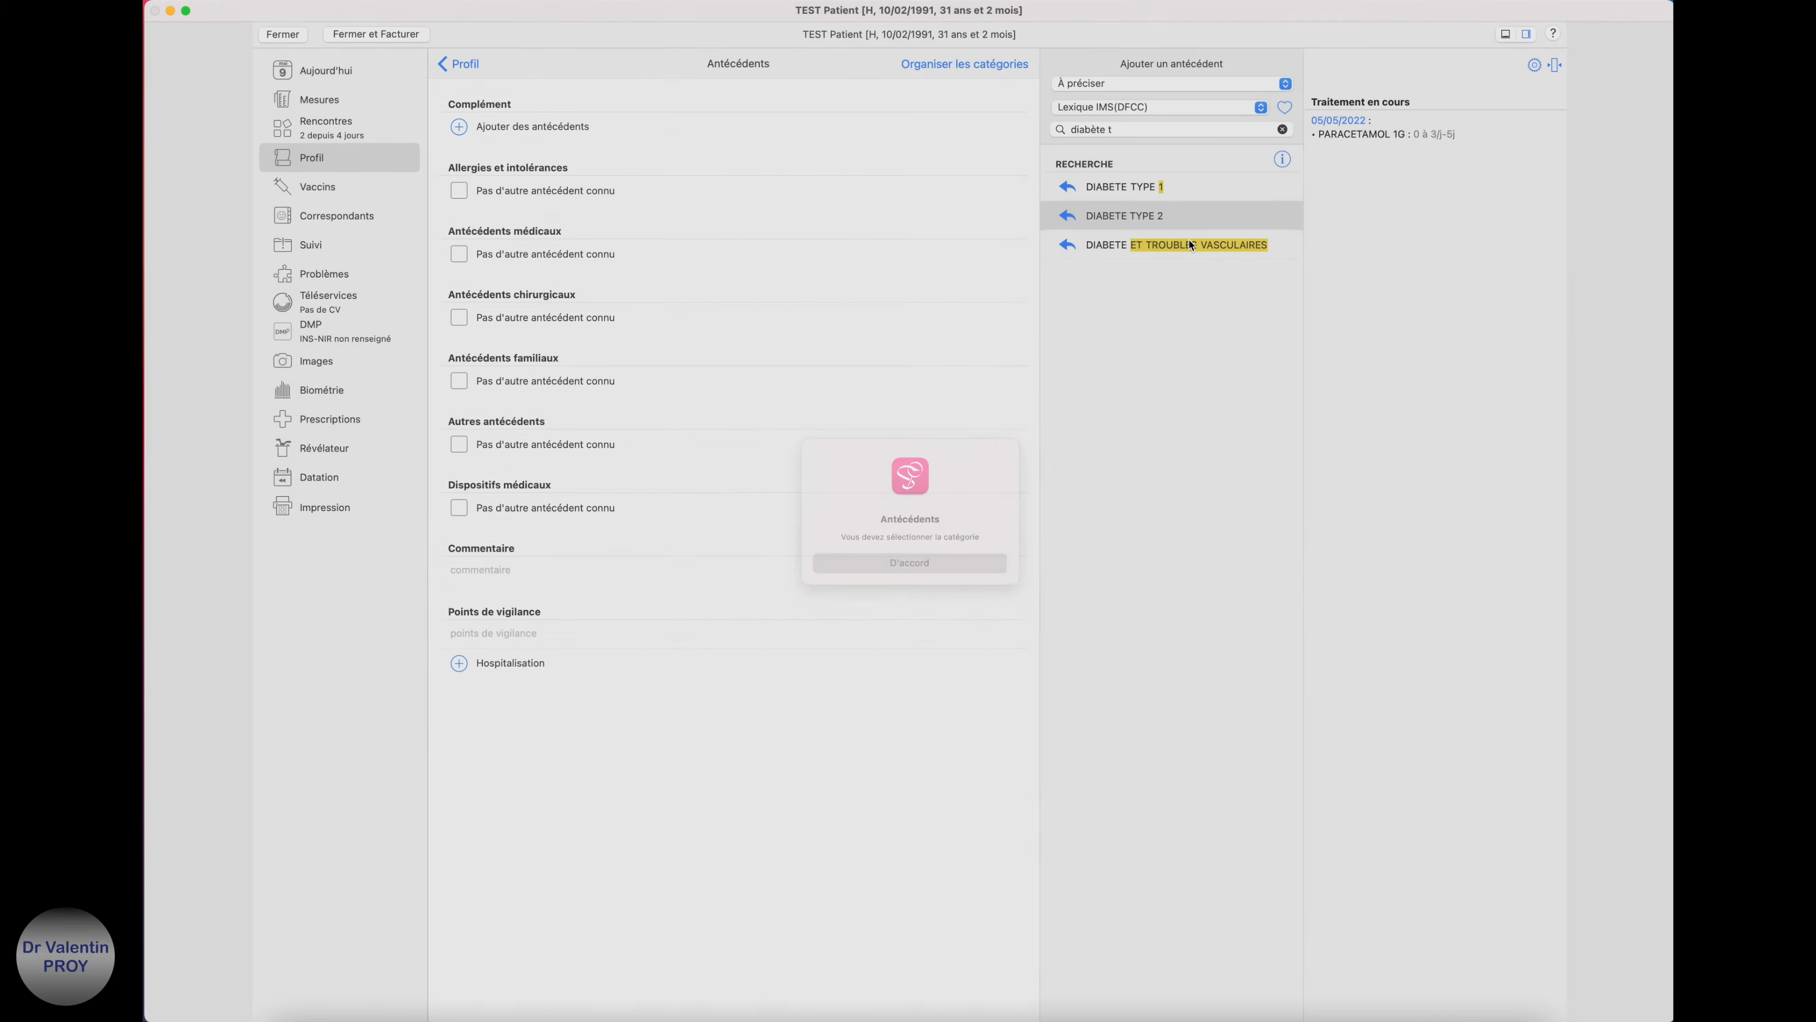
pyautogui.moveTo(1183, 227); pyautogui.dragTo(629, 254)
pyautogui.click(519, 260)
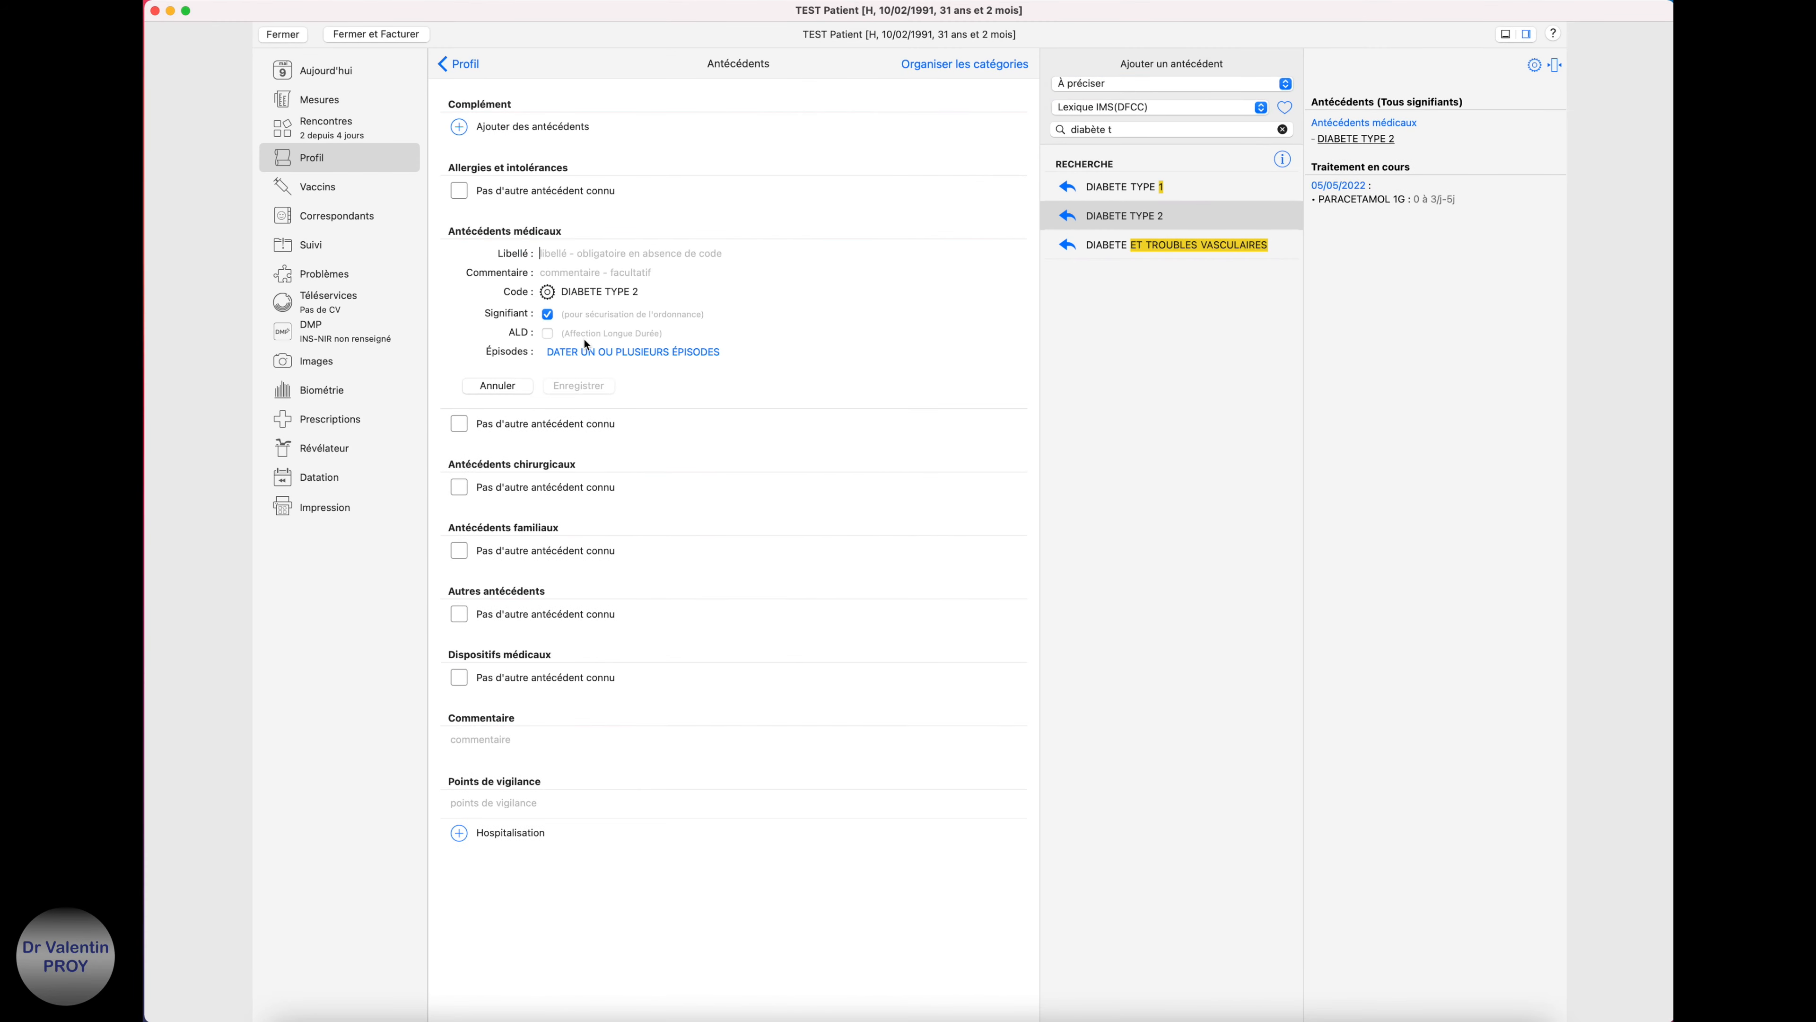
# Date the DIABETE TYPE 2 history entry with the free-text episode 2015 and save it
pyautogui.click(585, 351)
pyautogui.write('2015')
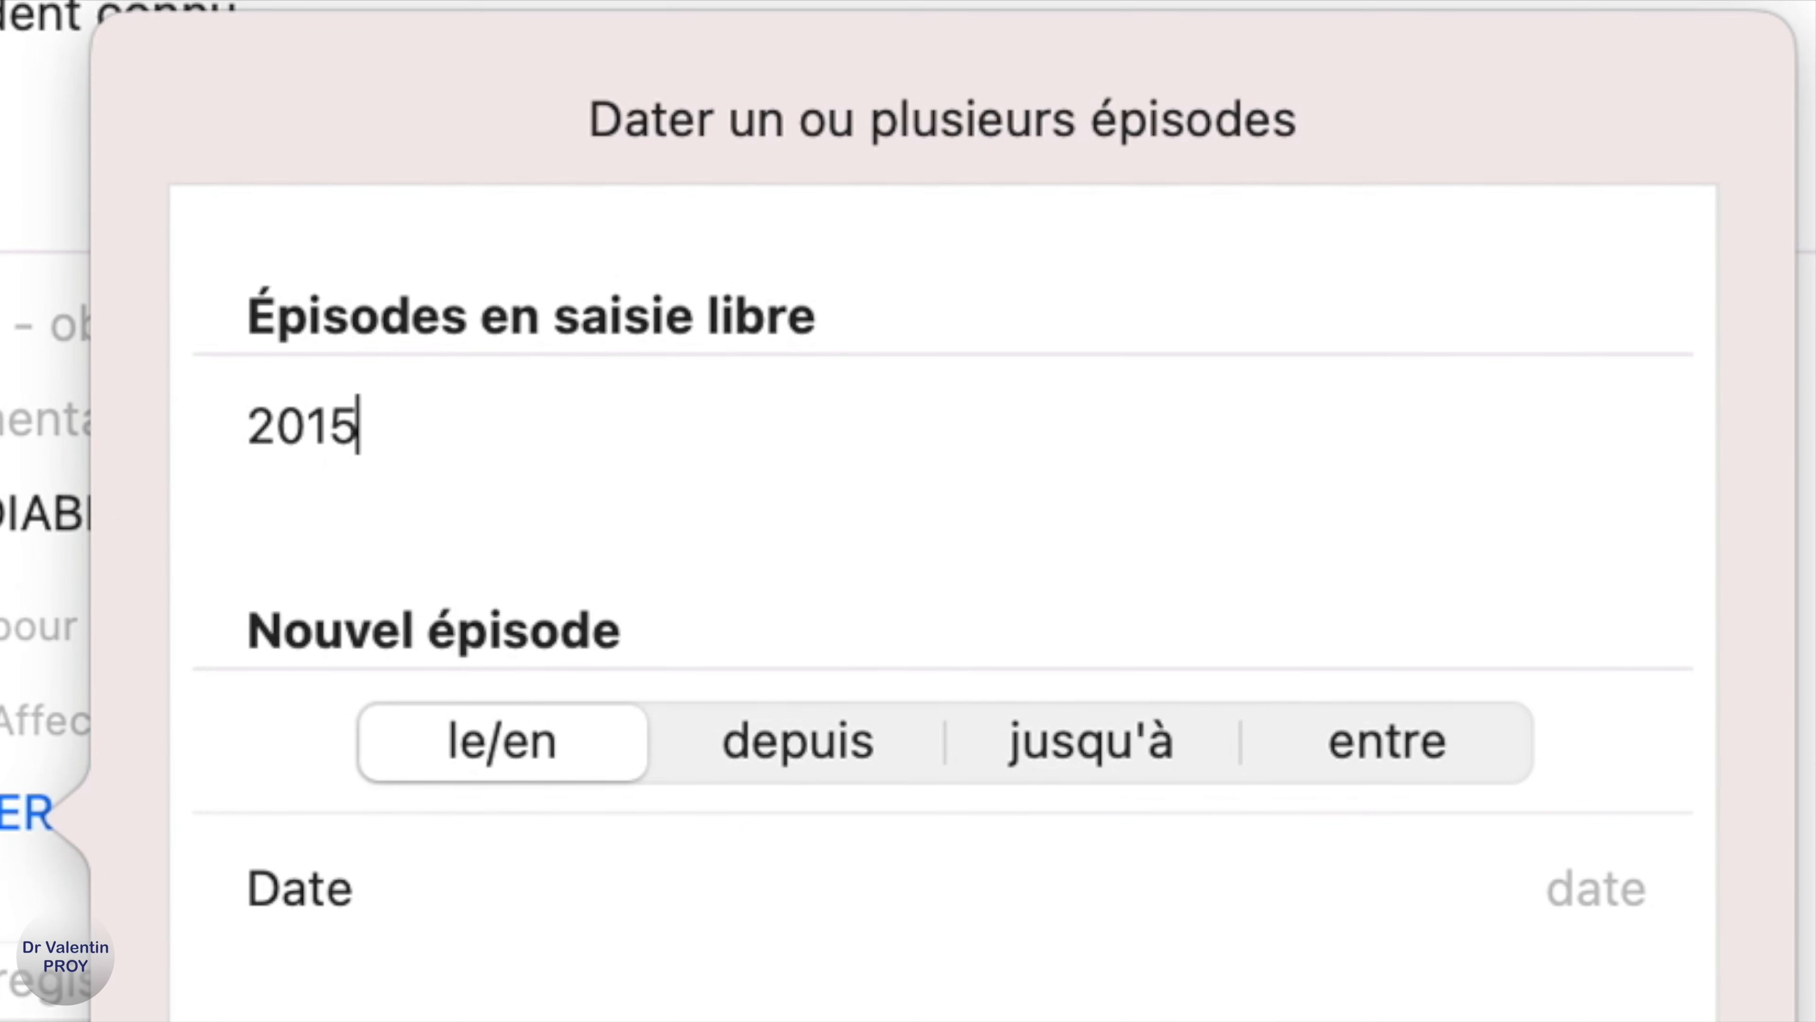
pyautogui.click(884, 492)
pyautogui.click(576, 407)
# Write the personal note "Diabète annoncé par le patient" in today's encounter
pyautogui.click(299, 72)
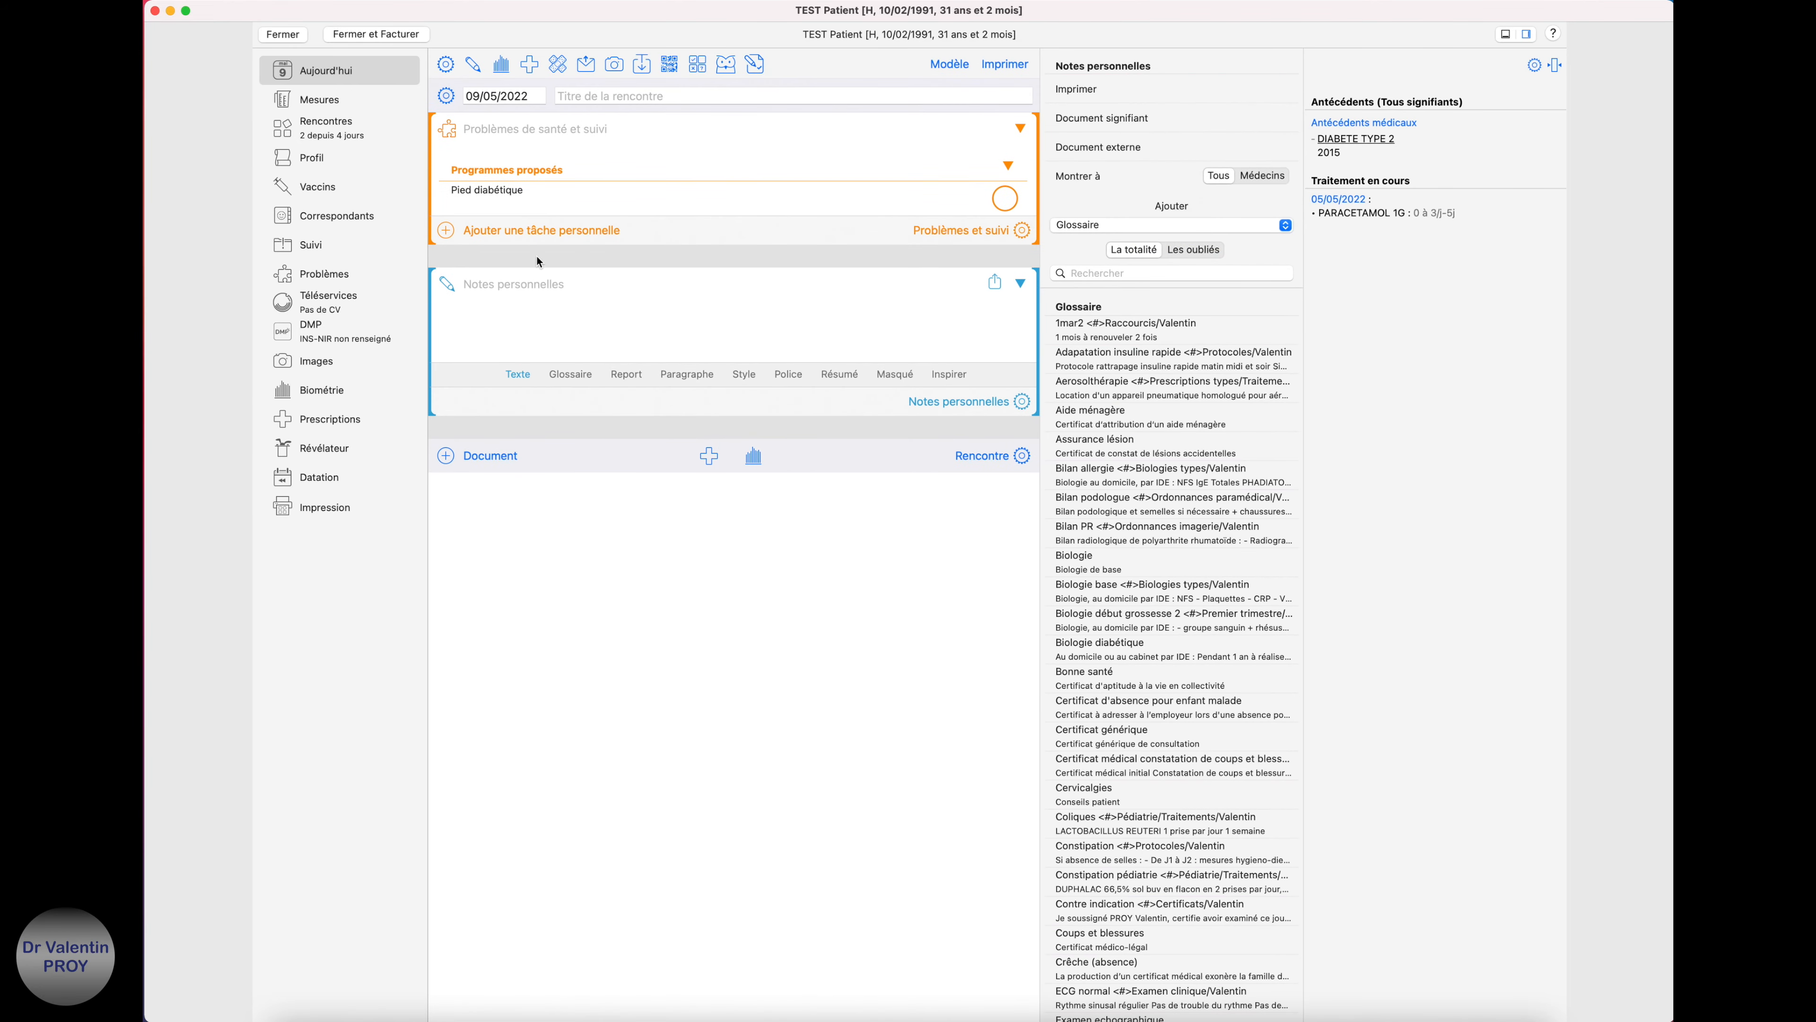
pyautogui.write('Diabète annoncé par le patien')
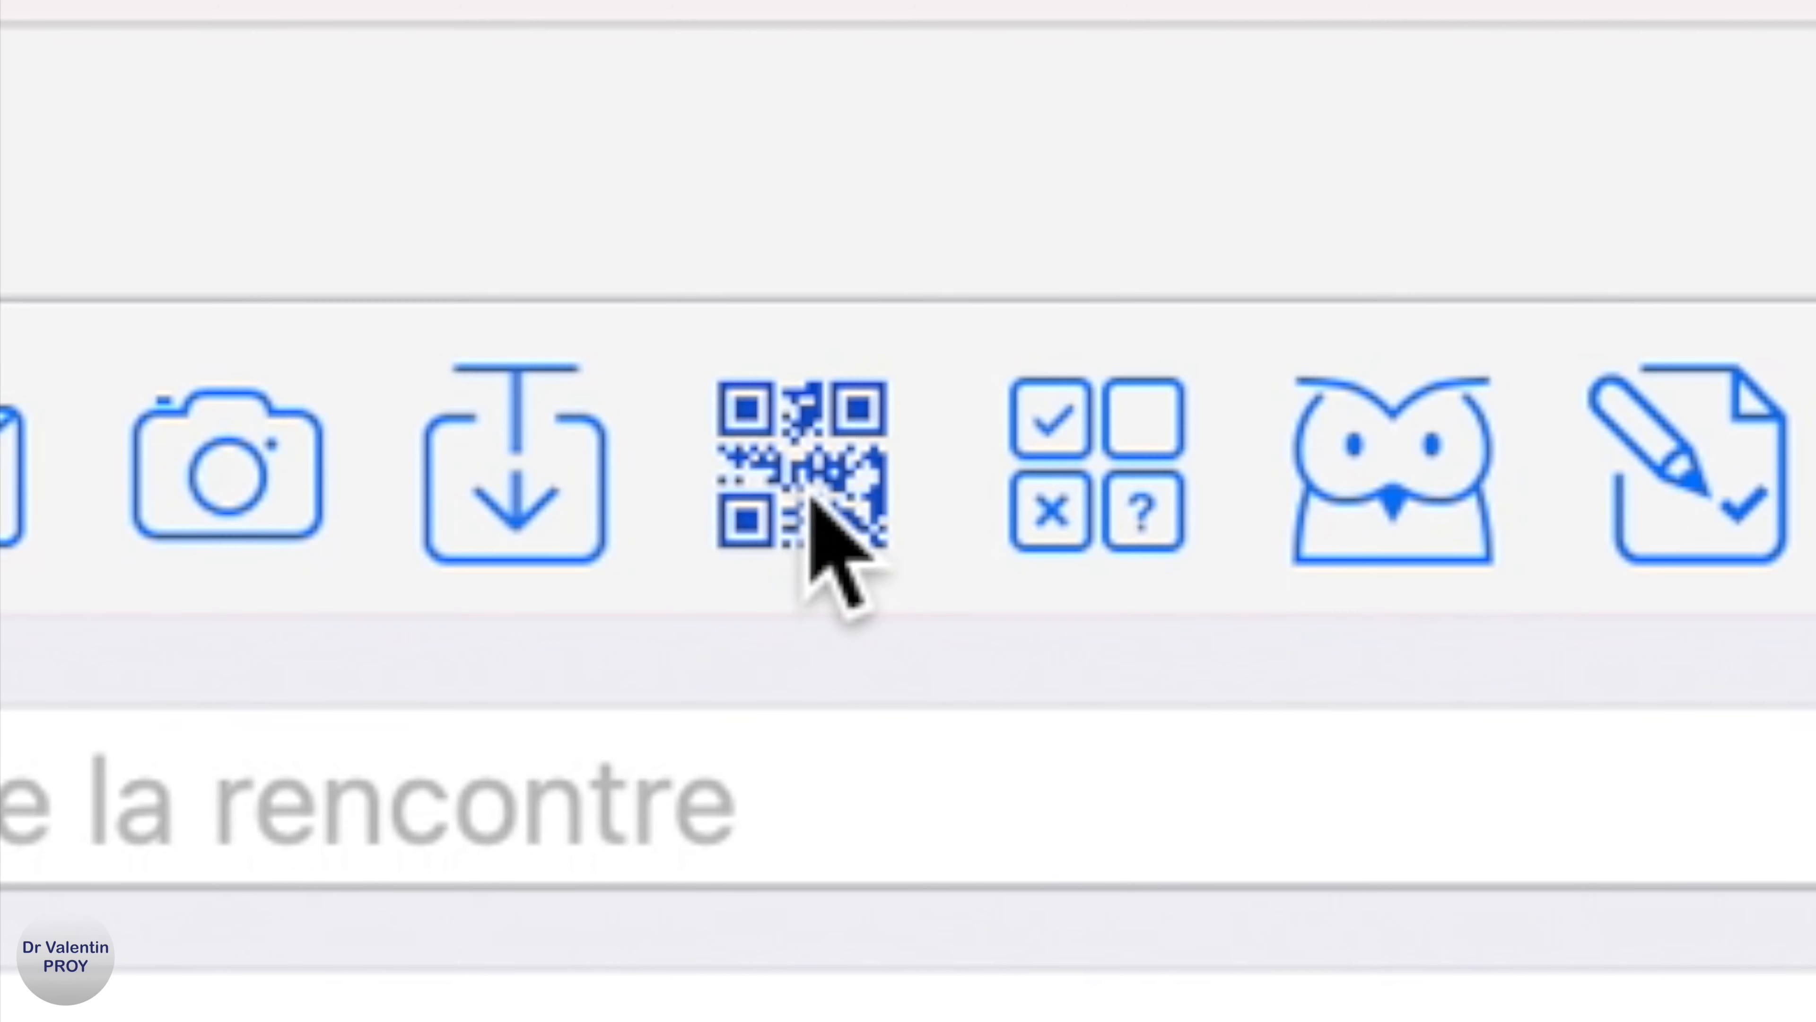
# Add a coding document to the encounter with a code labelled DIABETE DE TYPE 2, using DIABETE TYPE 2 from the Lexique IMS(DFCC)
pyautogui.click(670, 65)
pyautogui.click(1043, 348)
pyautogui.write('DIABETE DE TYPE 2')
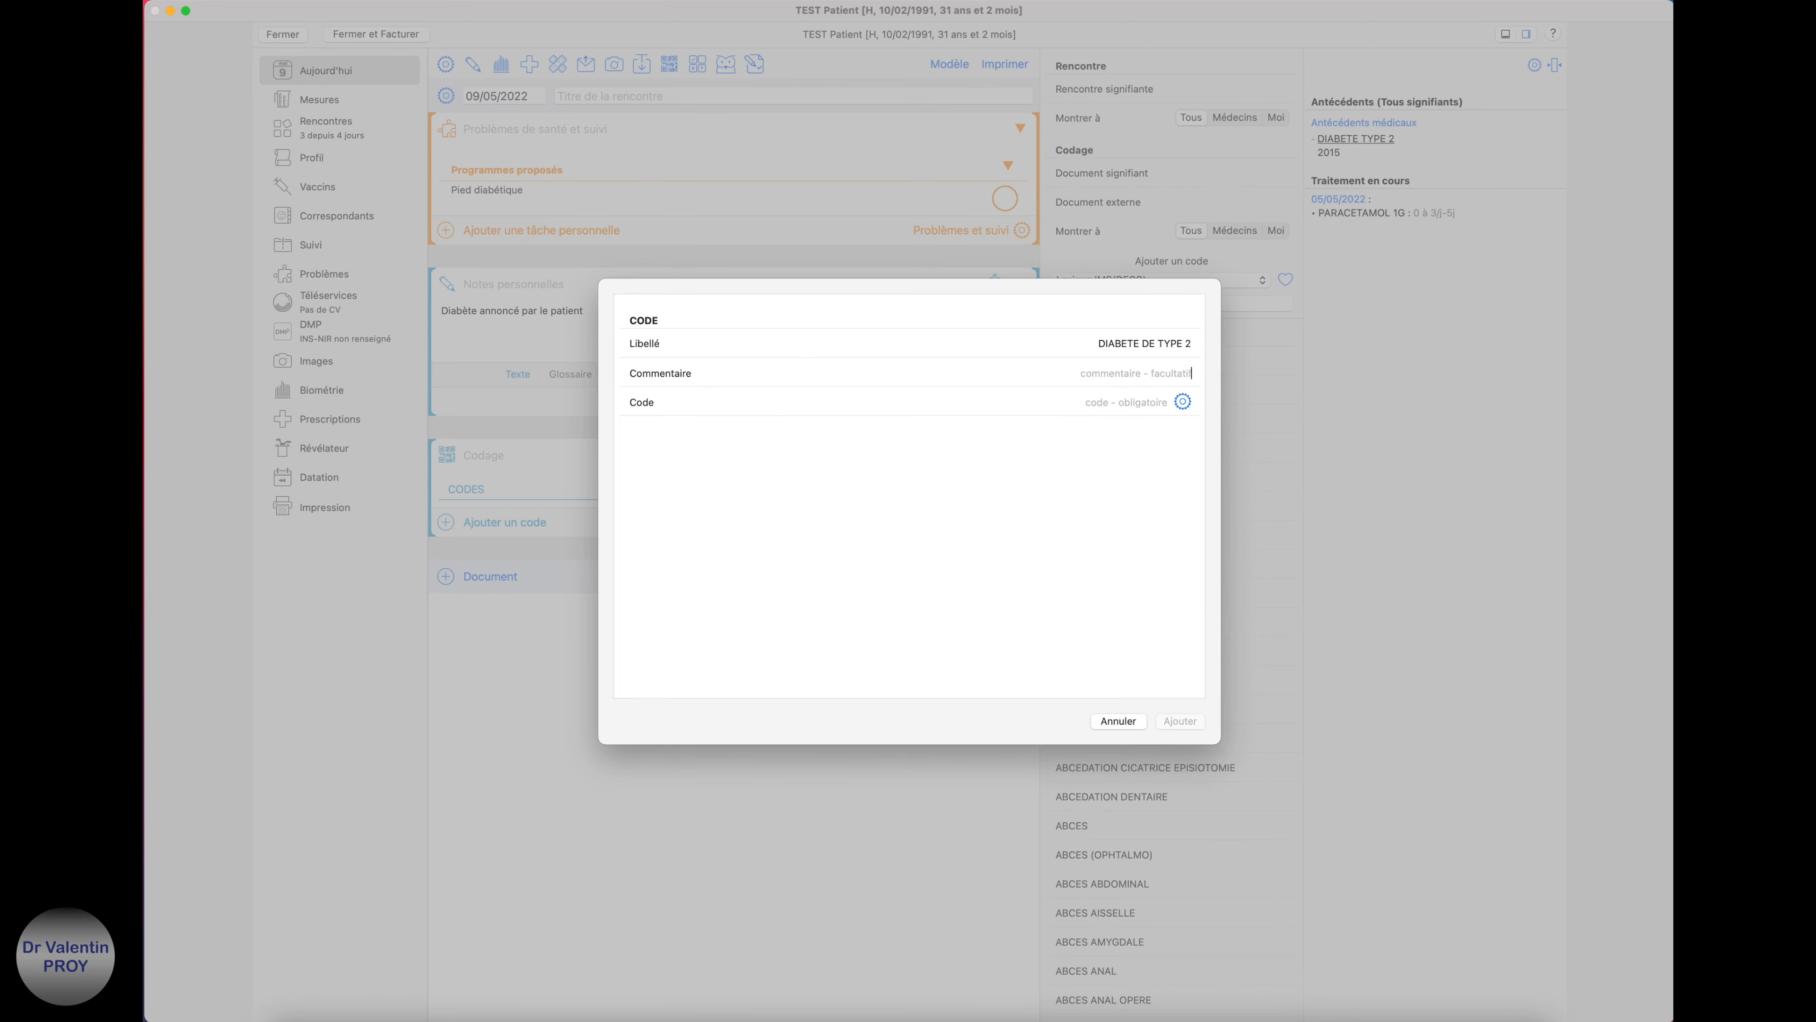
pyautogui.click(1183, 402)
pyautogui.write('iabete')
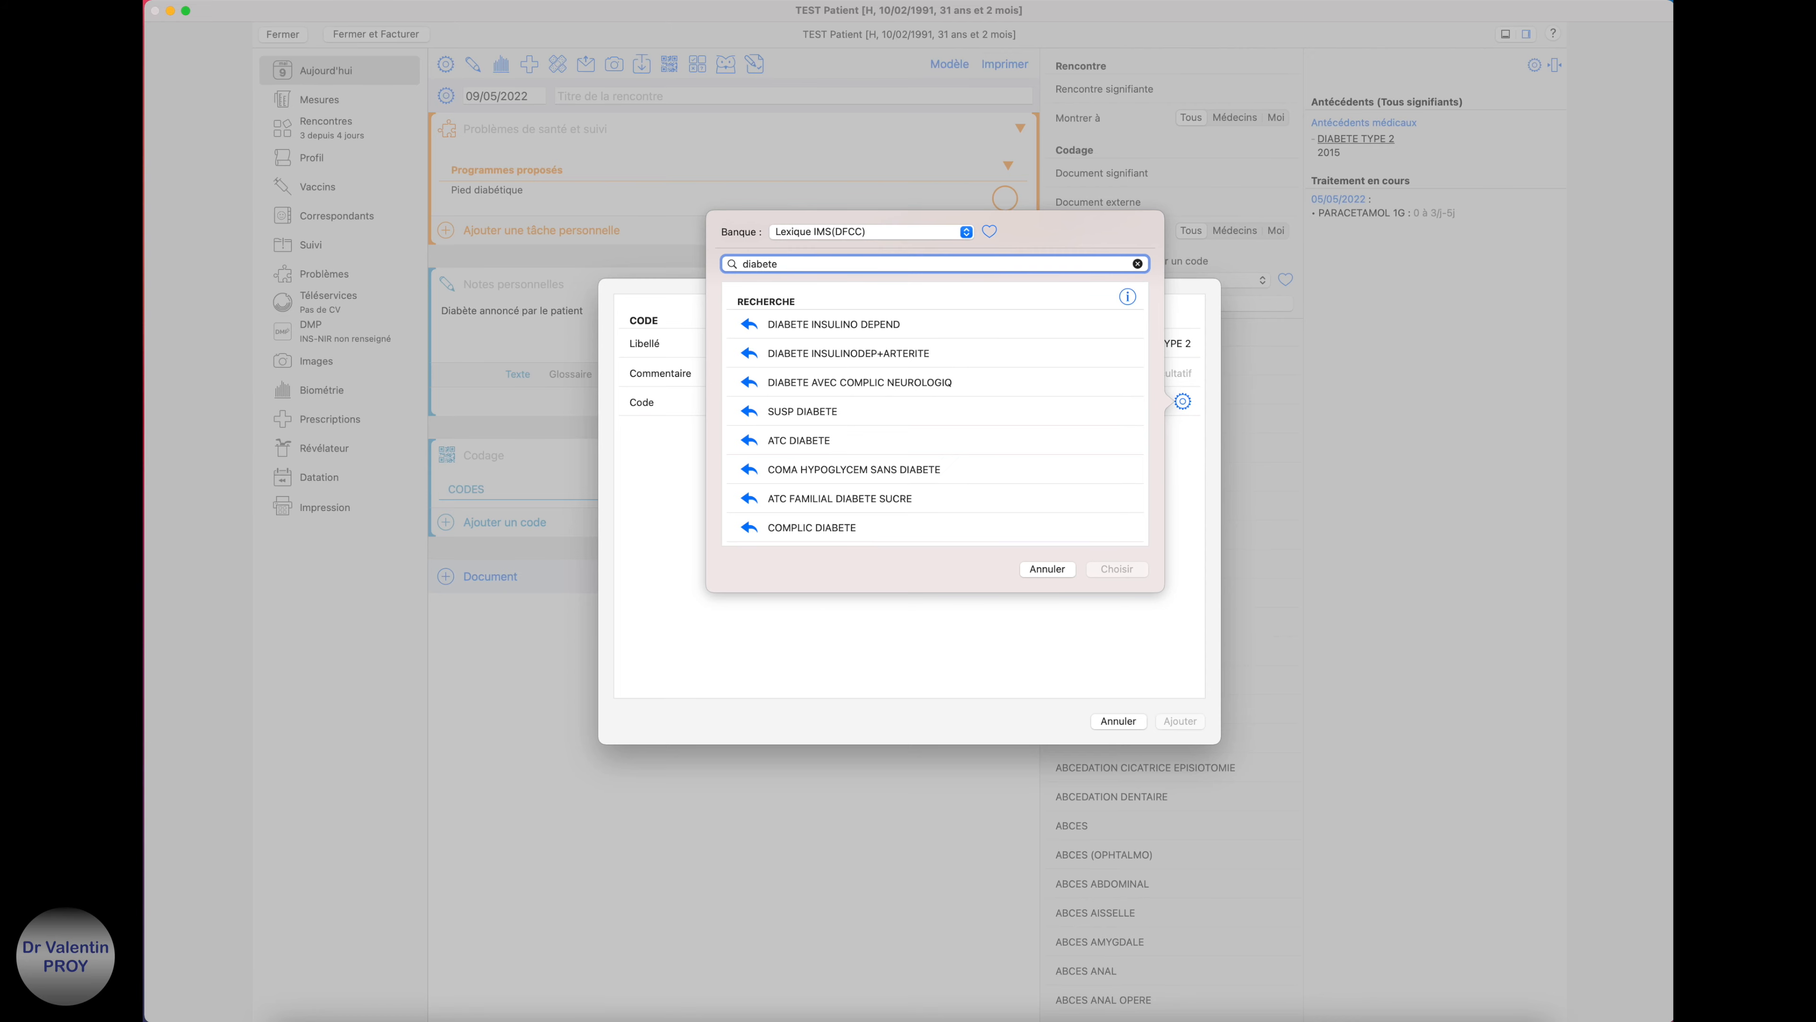
pyautogui.scroll(-12, 935, 488)
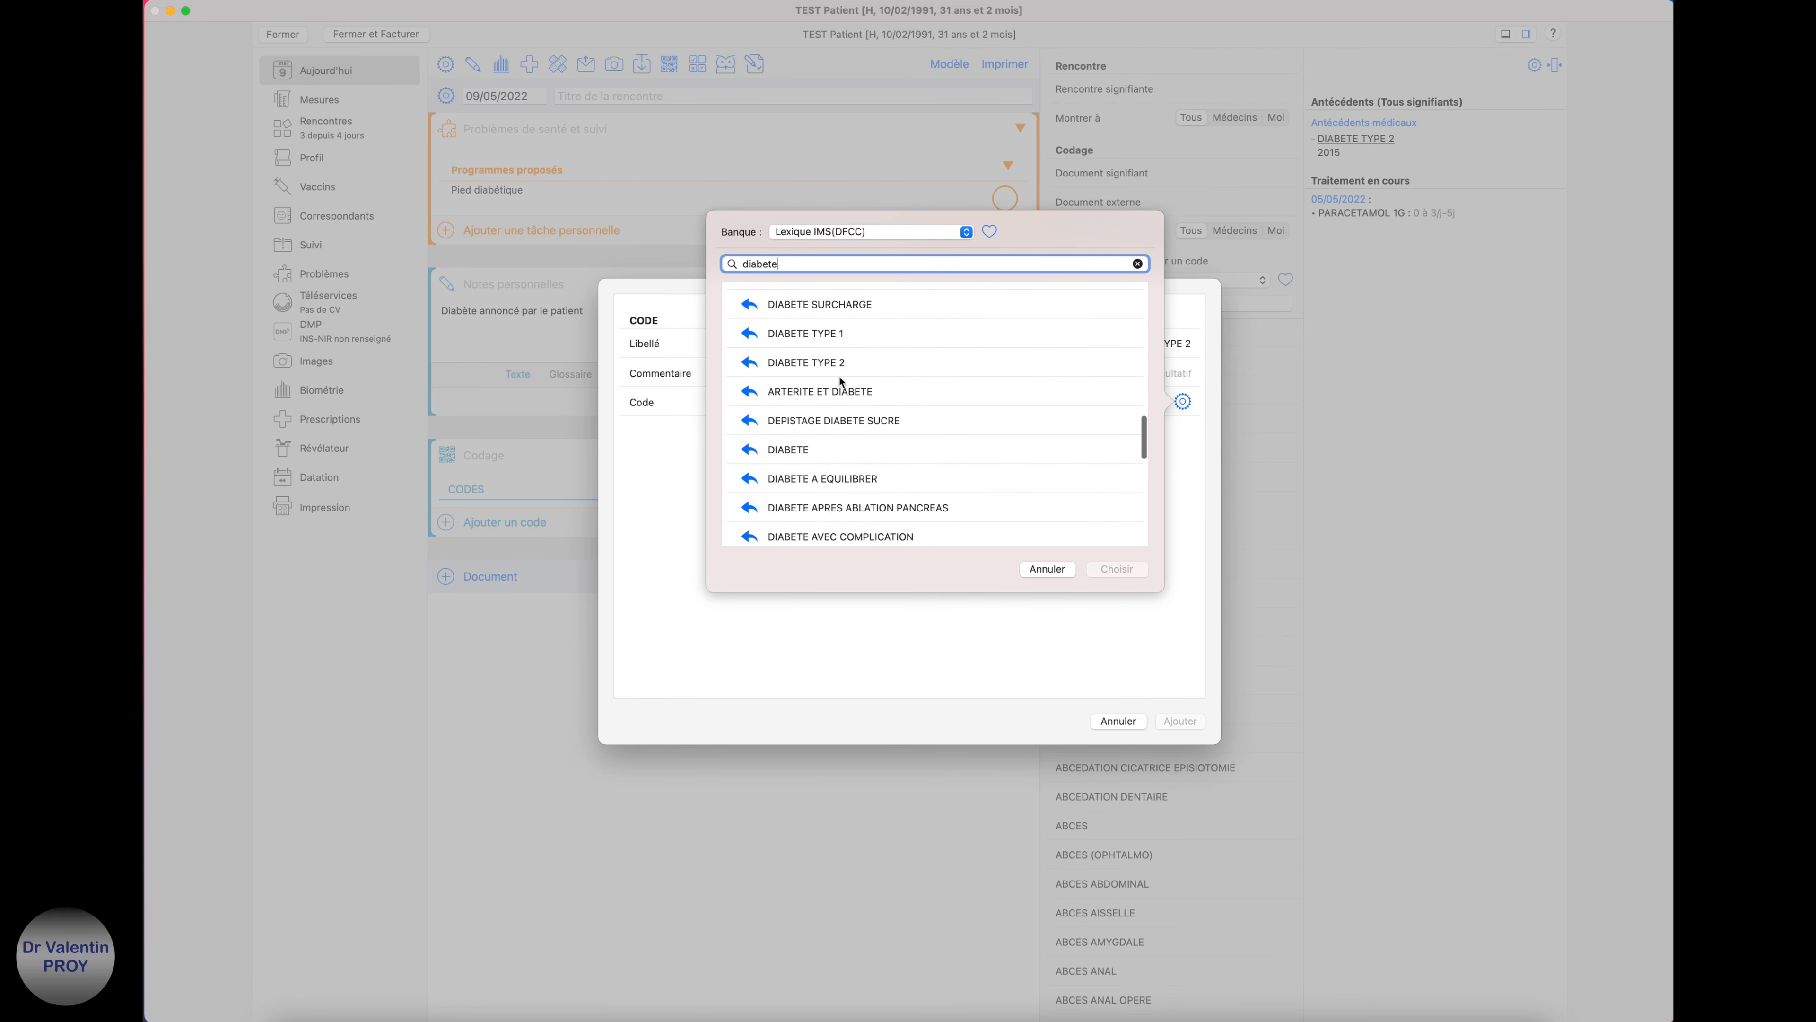
pyautogui.click(841, 368)
pyautogui.click(1116, 569)
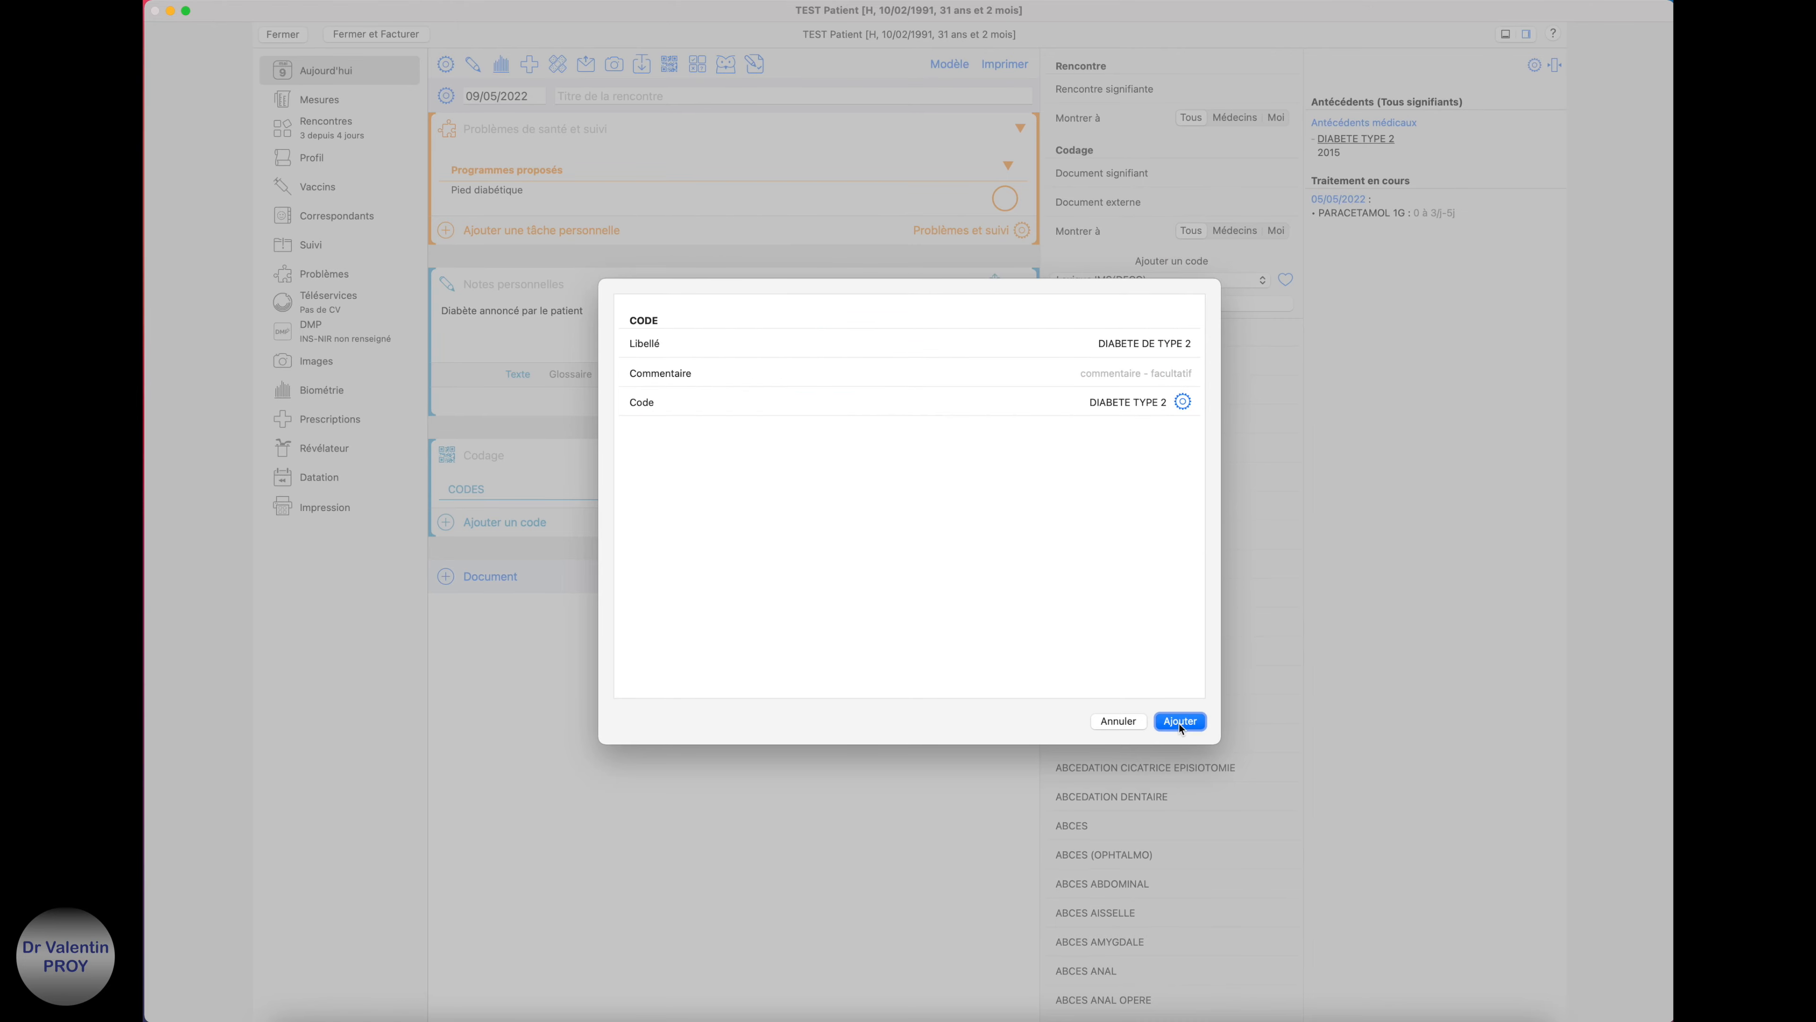
pyautogui.press('Return')
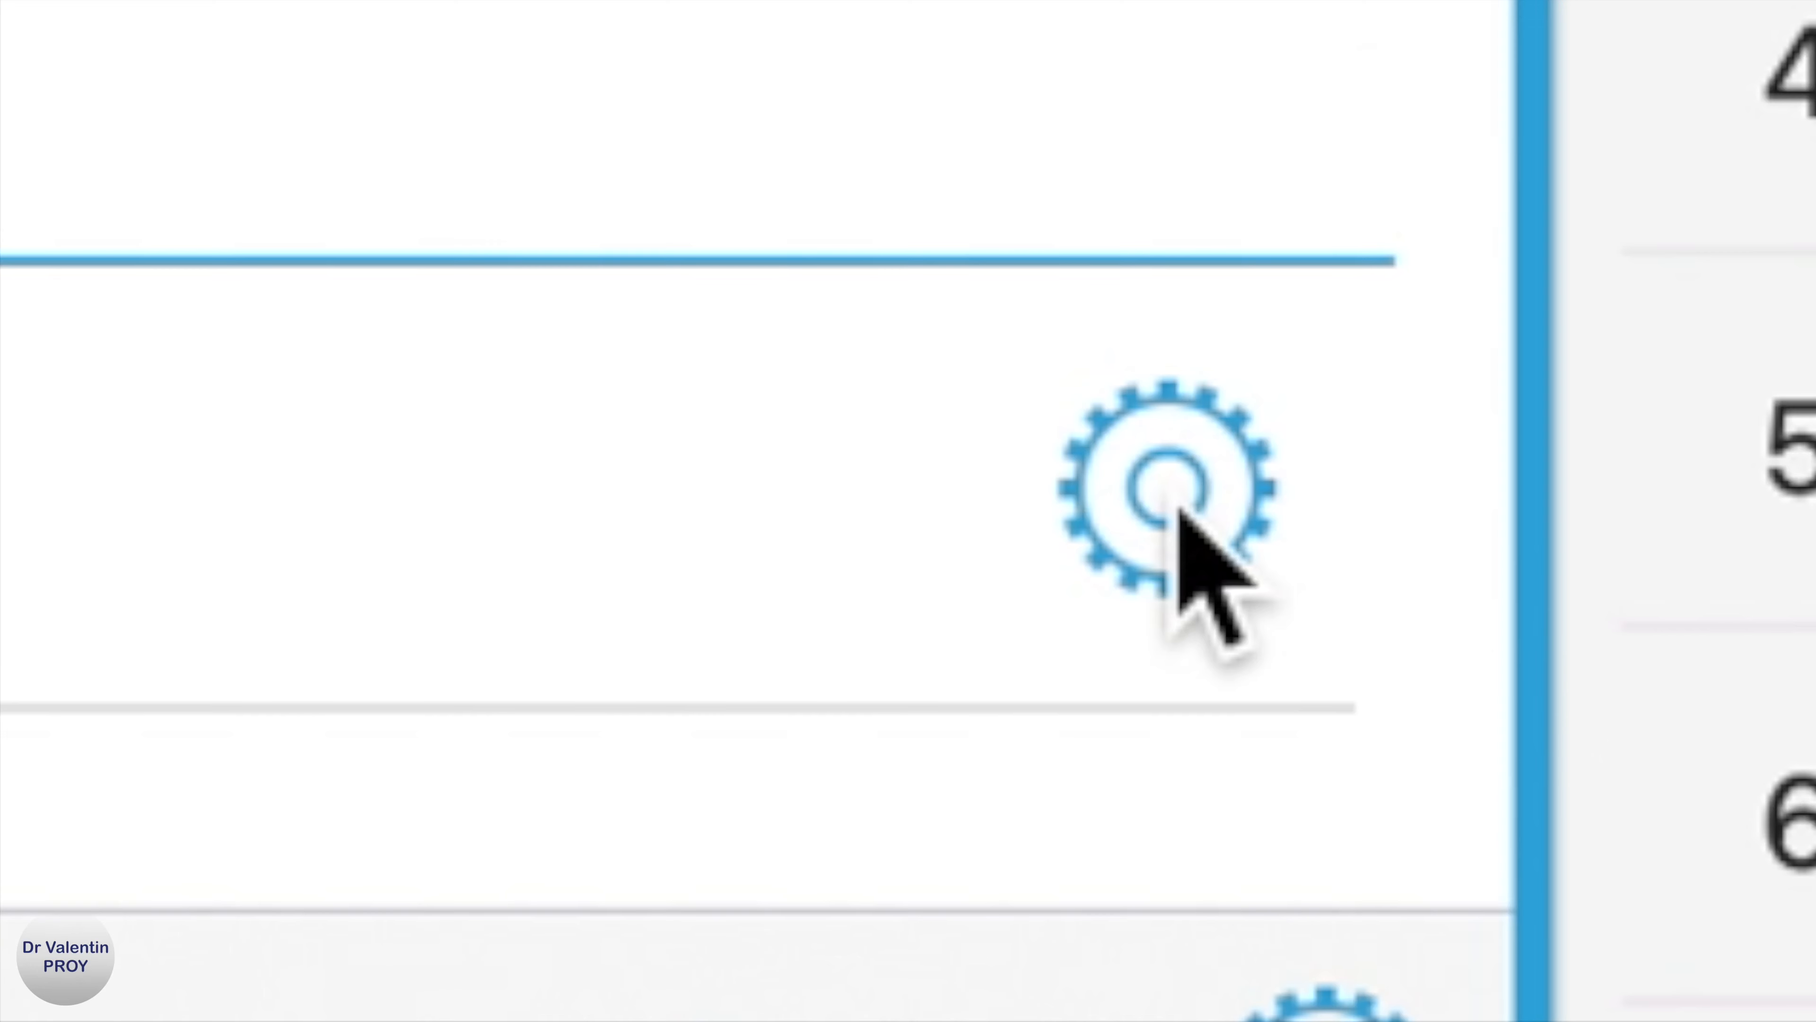
# Add the encounter's DIABETE DE TYPE 2 code as a new history entry in Antécédents médicaux
pyautogui.click(1009, 509)
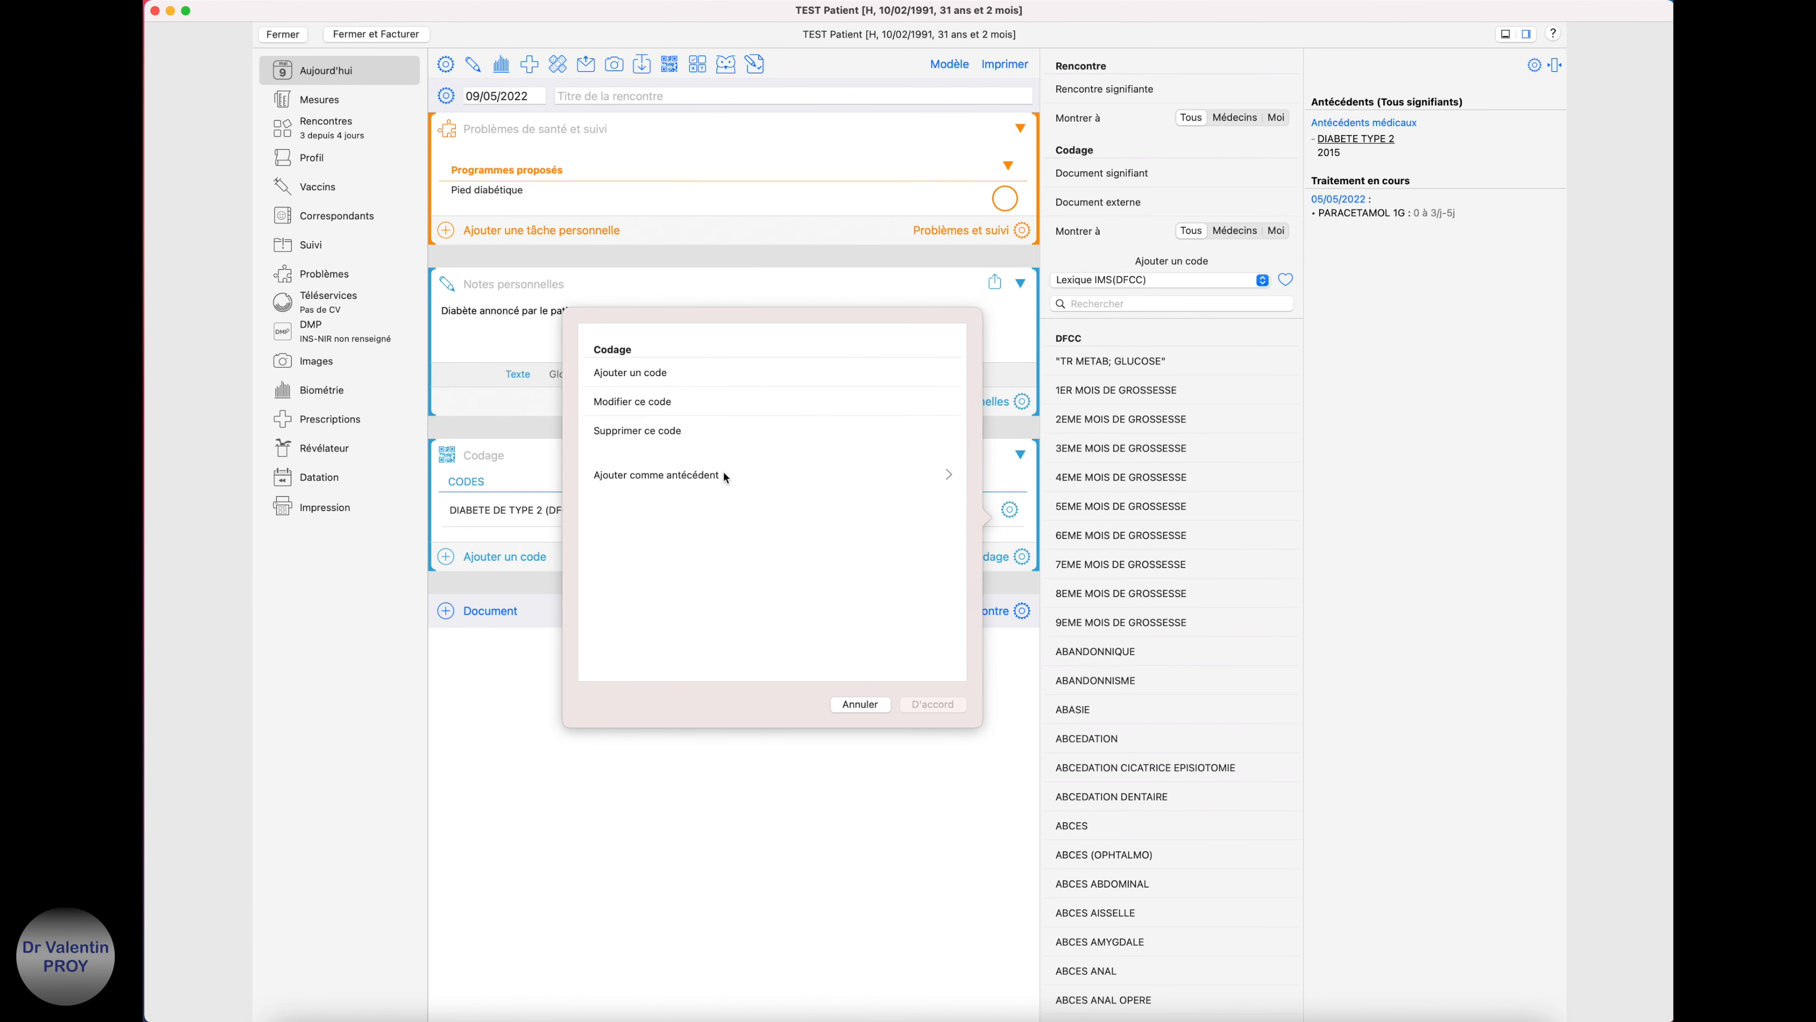
pyautogui.click(724, 475)
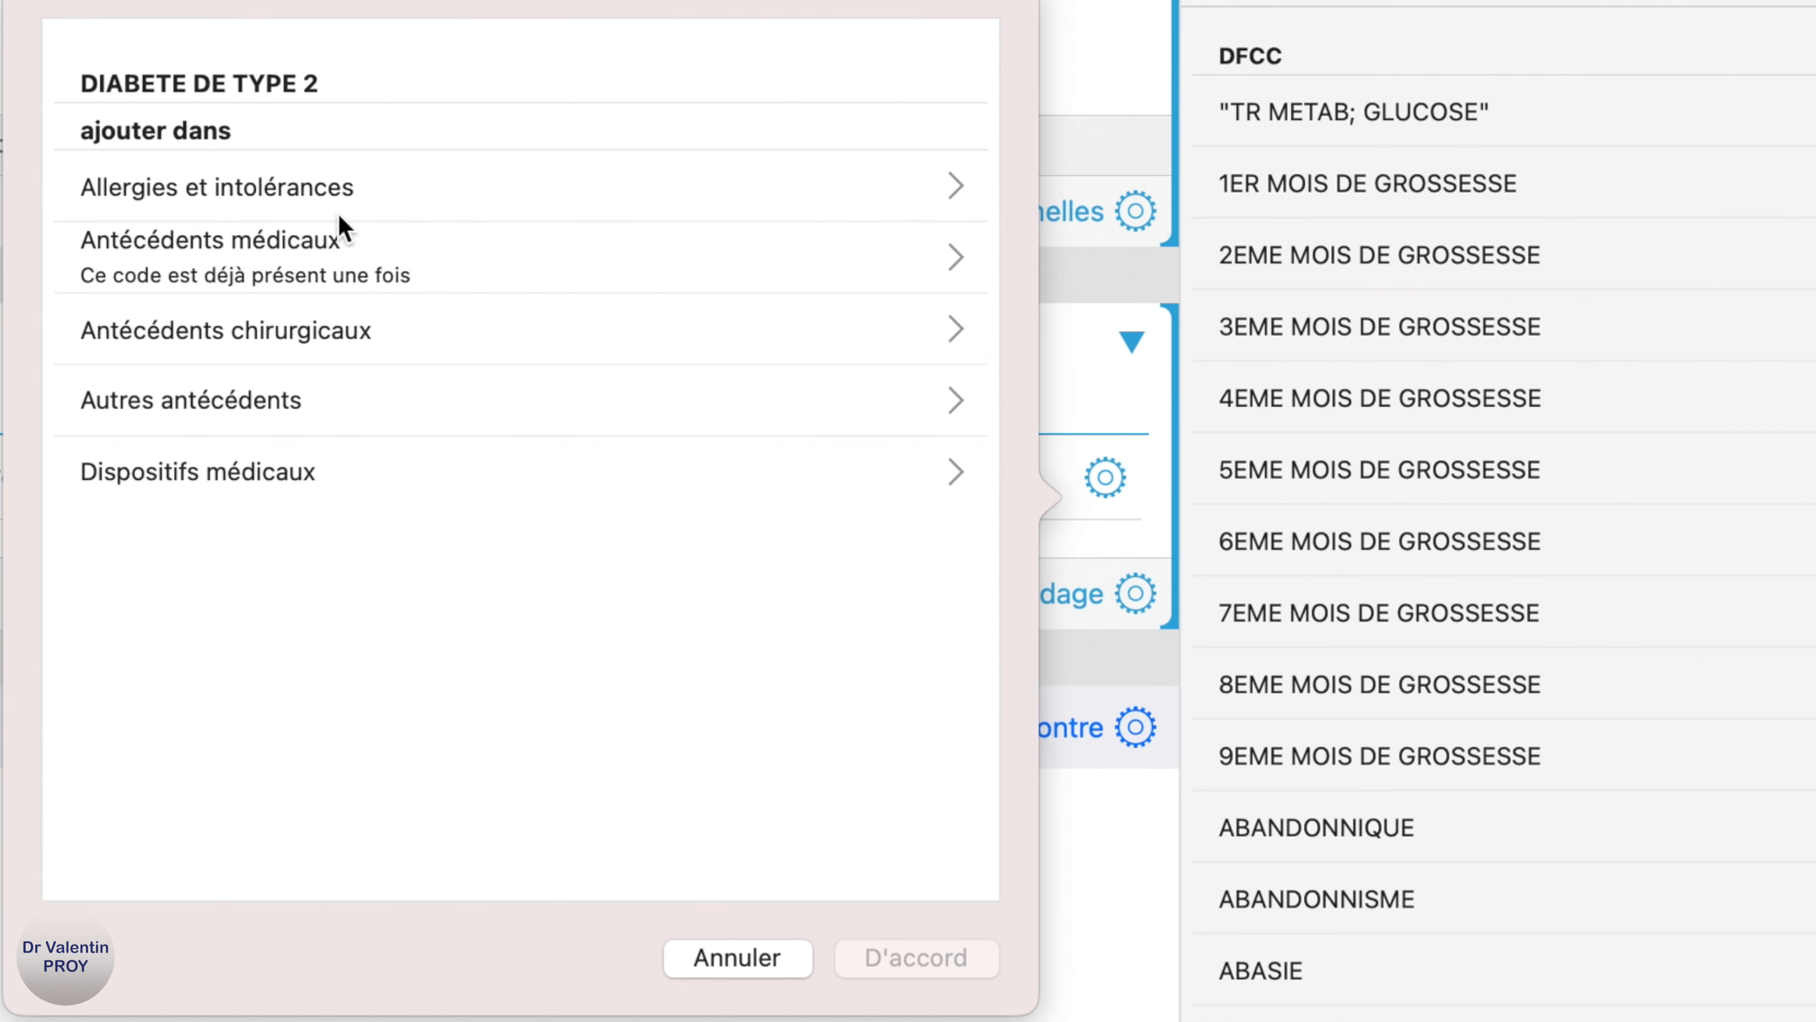
pyautogui.click(318, 254)
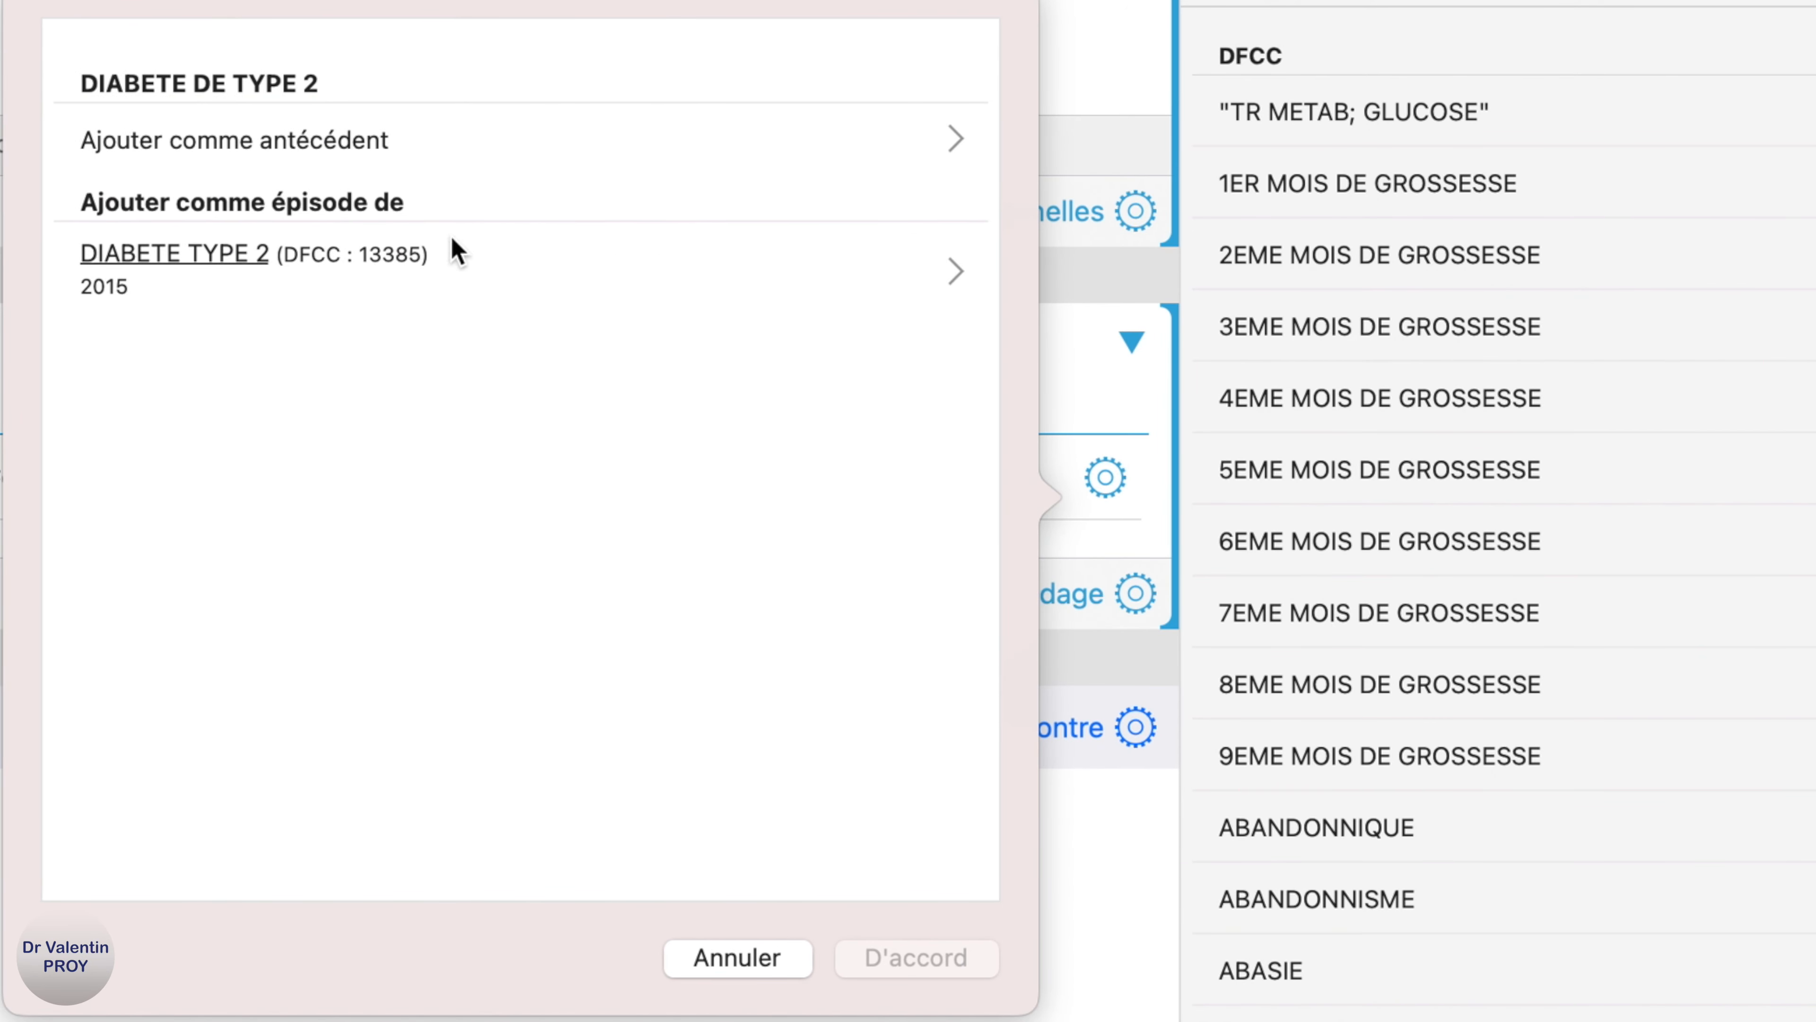
pyautogui.click(591, 154)
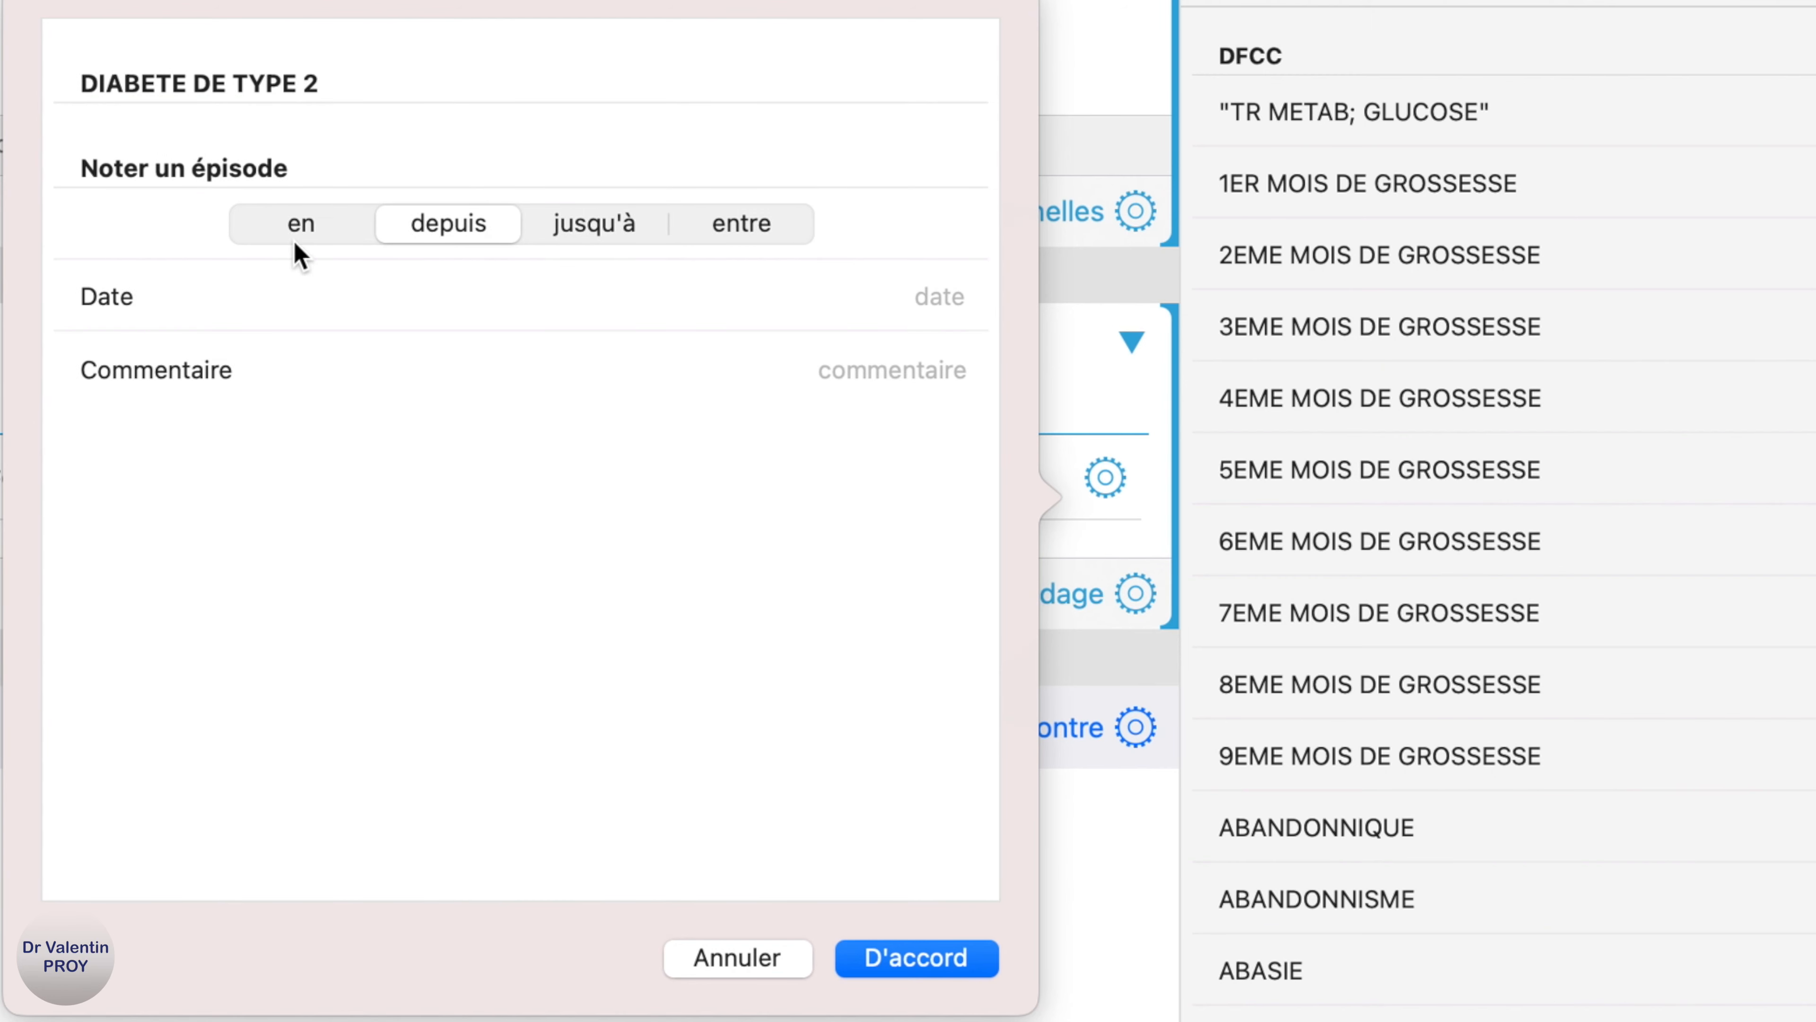
# Set the episode's "depuis" date to the year 2015 only, without day or month, and validate the history entry
pyautogui.click(362, 294)
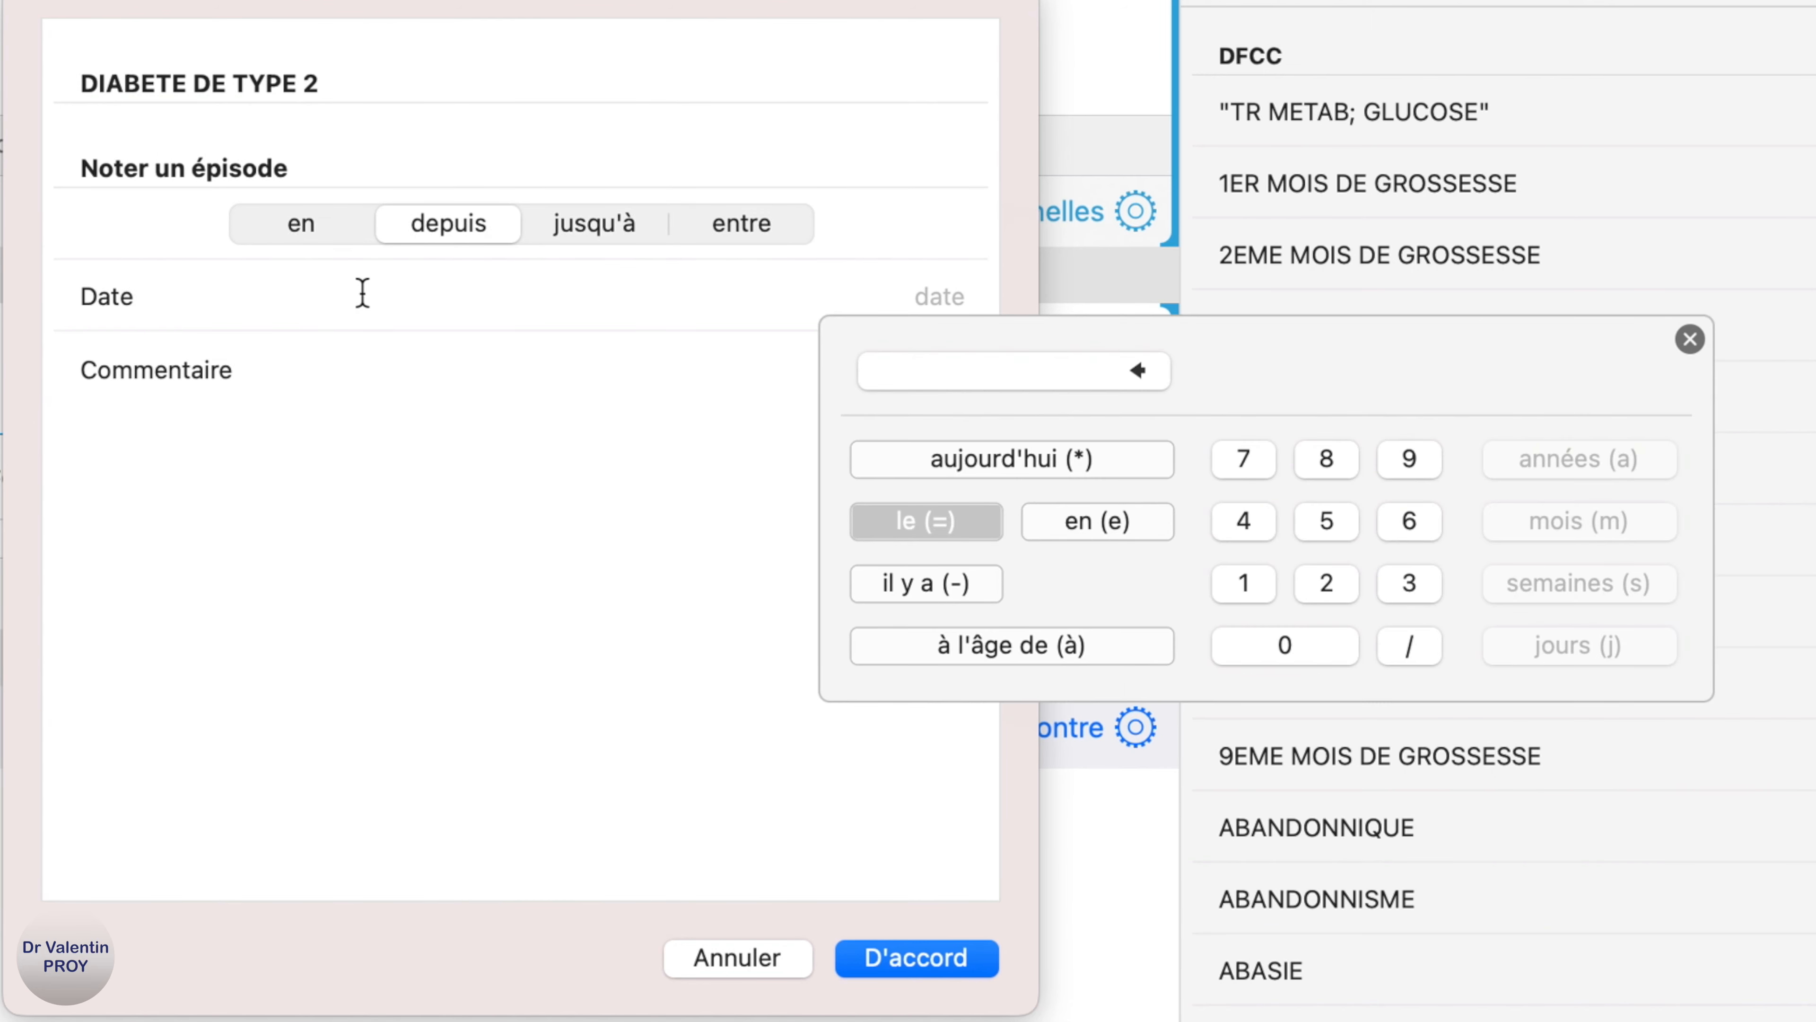
pyautogui.write('2015')
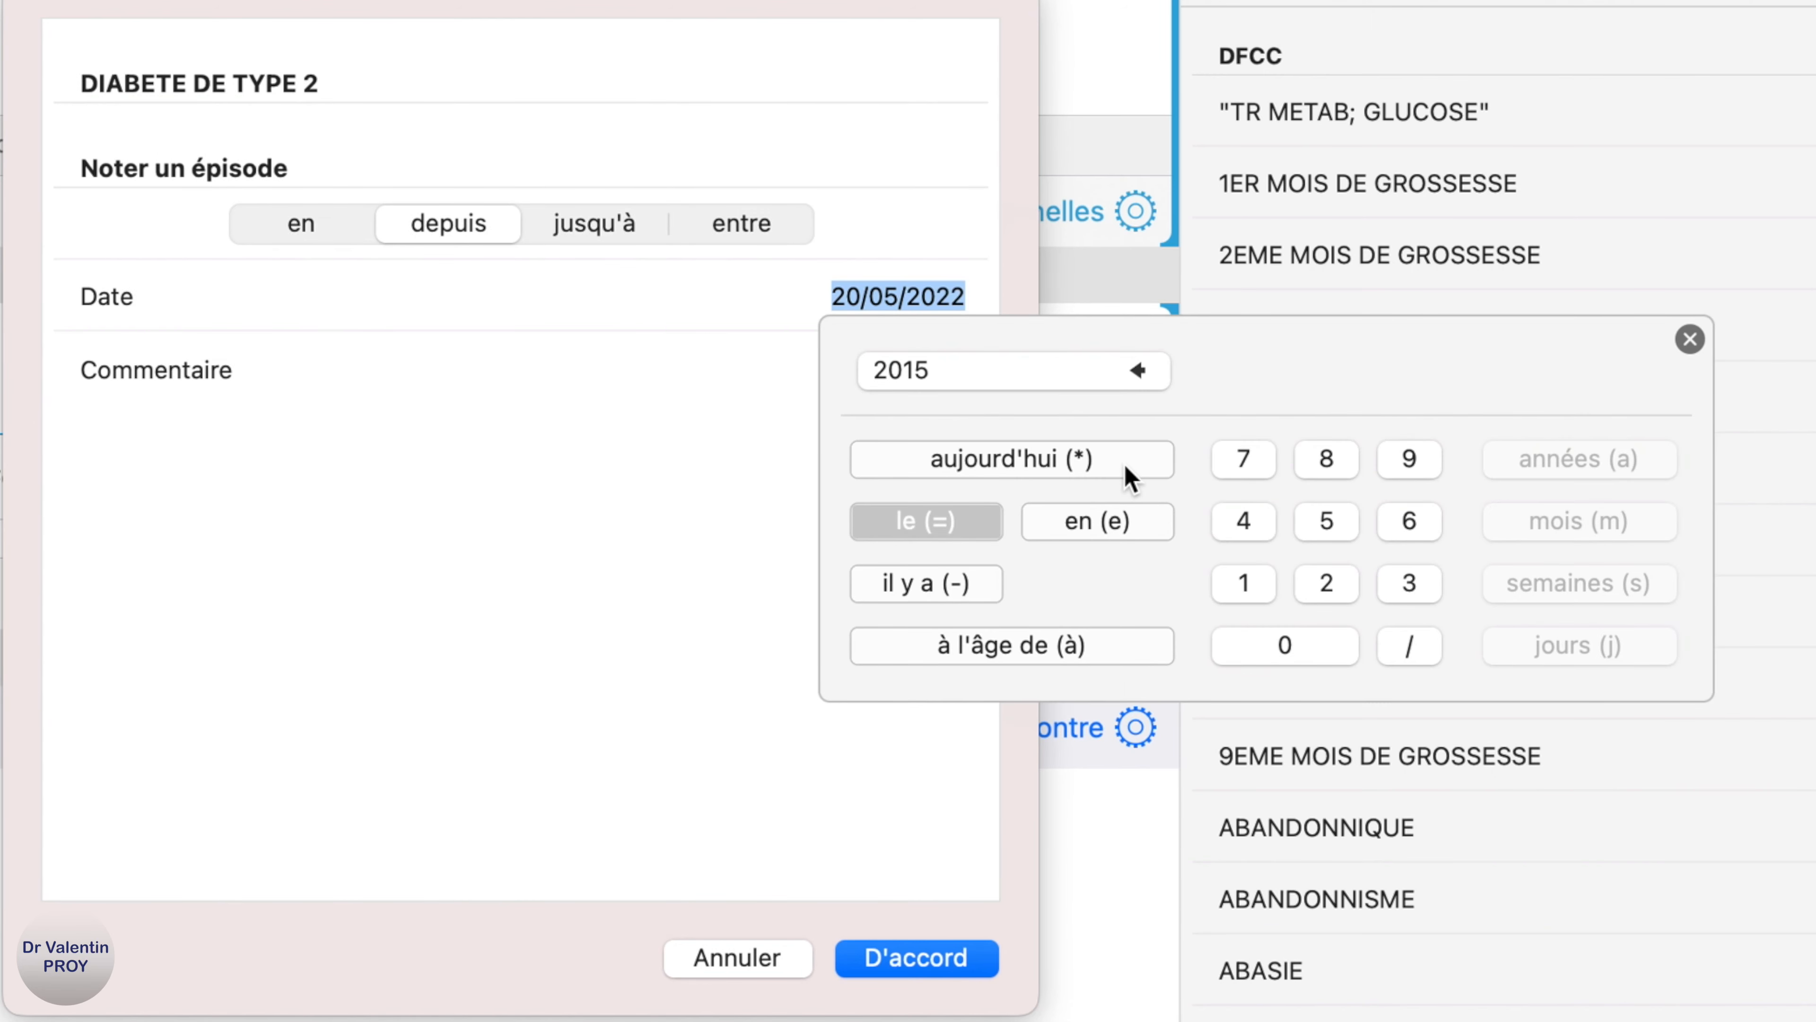
pyautogui.click(1104, 531)
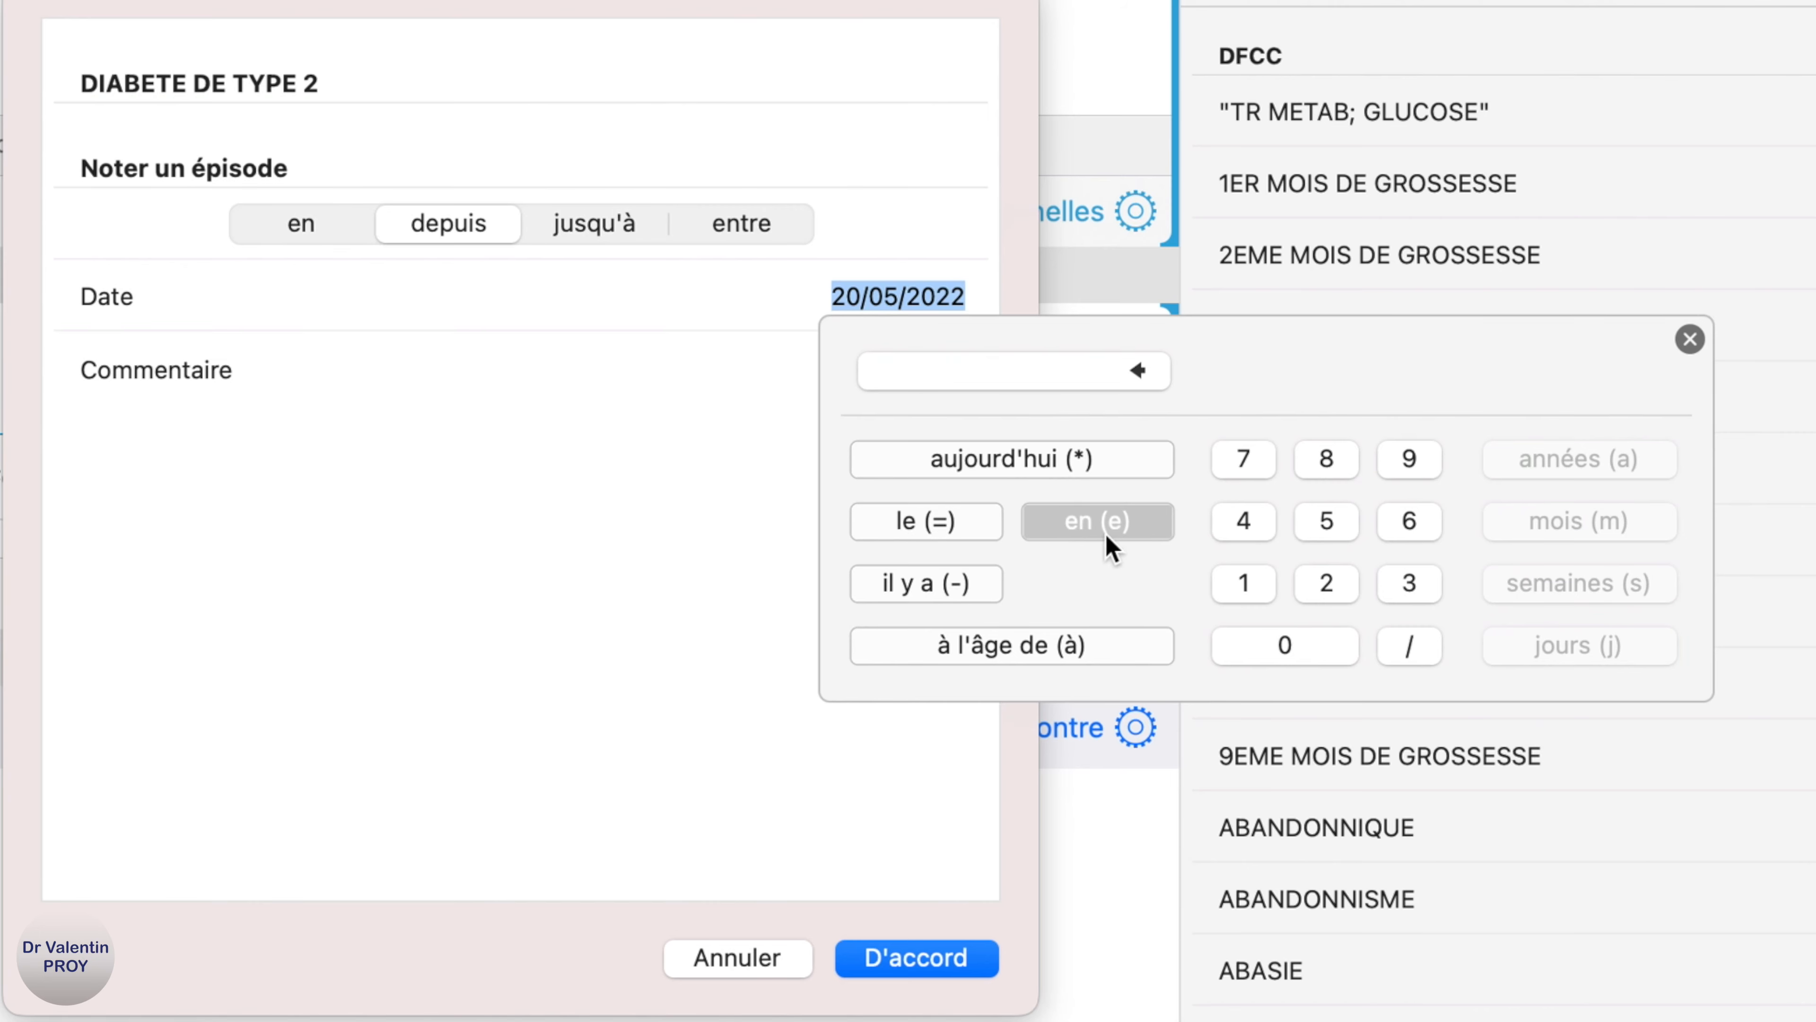
pyautogui.click(1341, 582)
pyautogui.click(1301, 652)
pyautogui.click(1244, 582)
pyautogui.click(1327, 521)
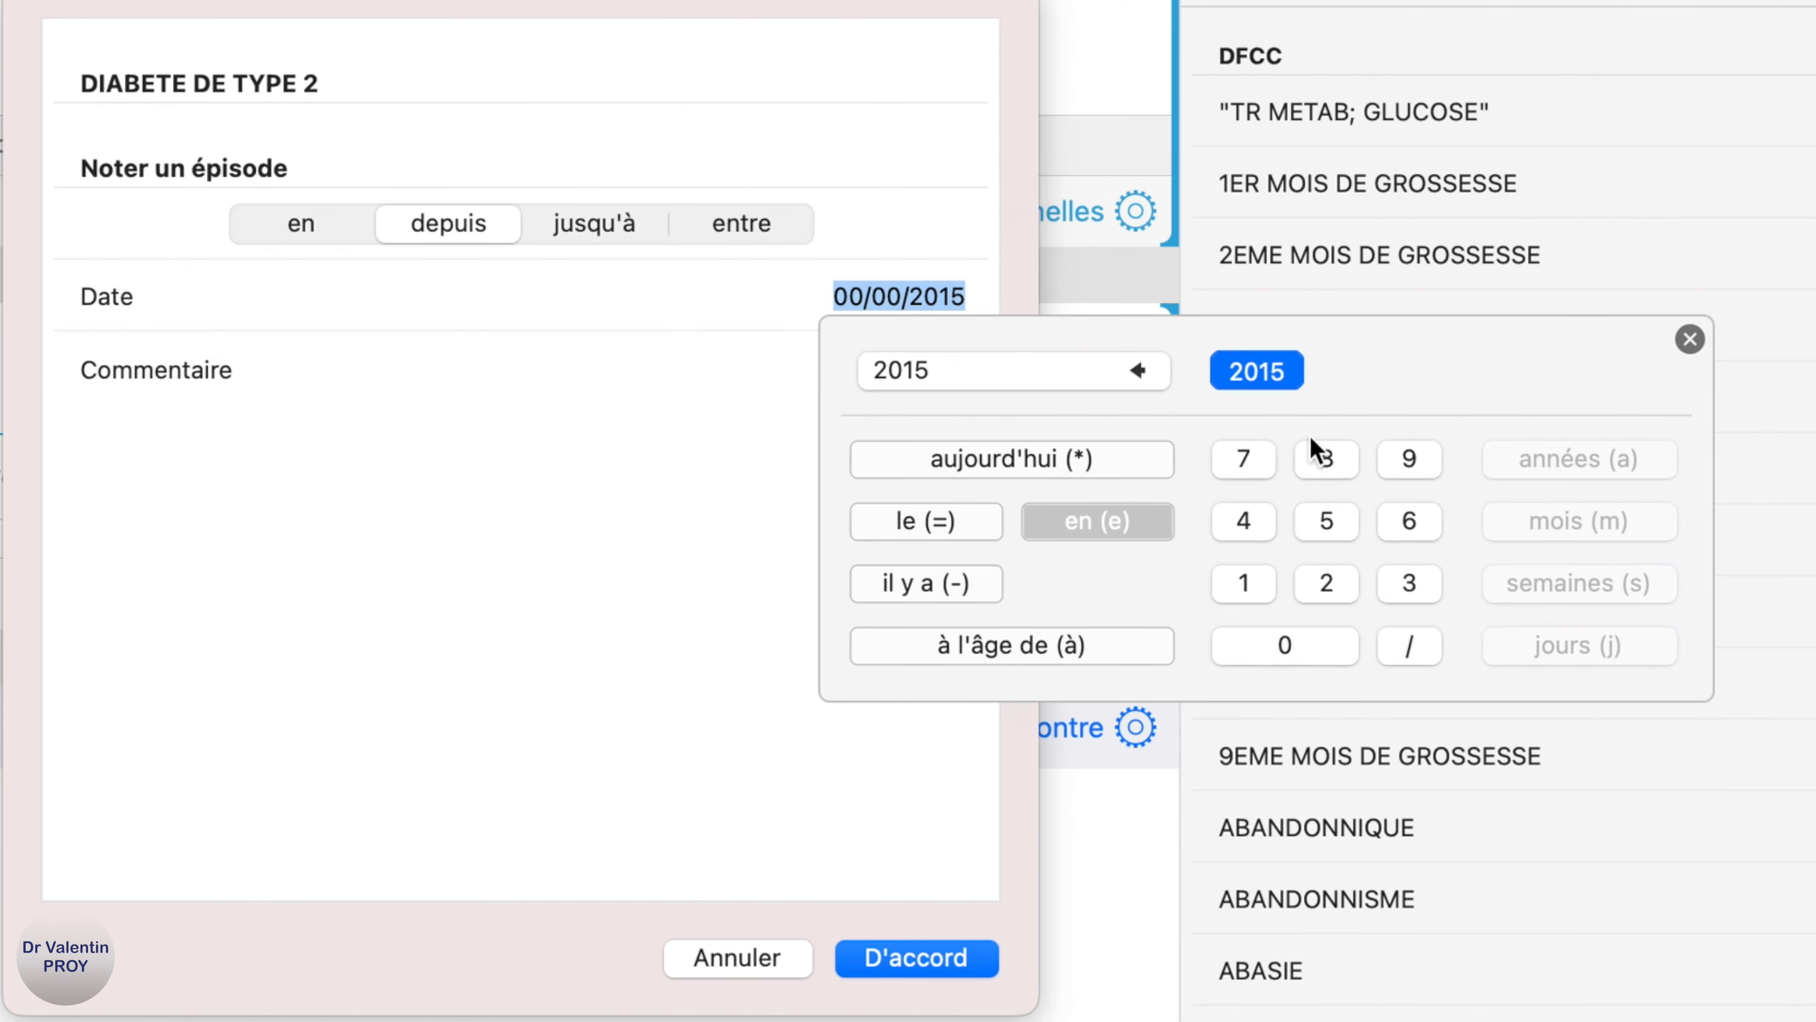
pyautogui.click(1262, 371)
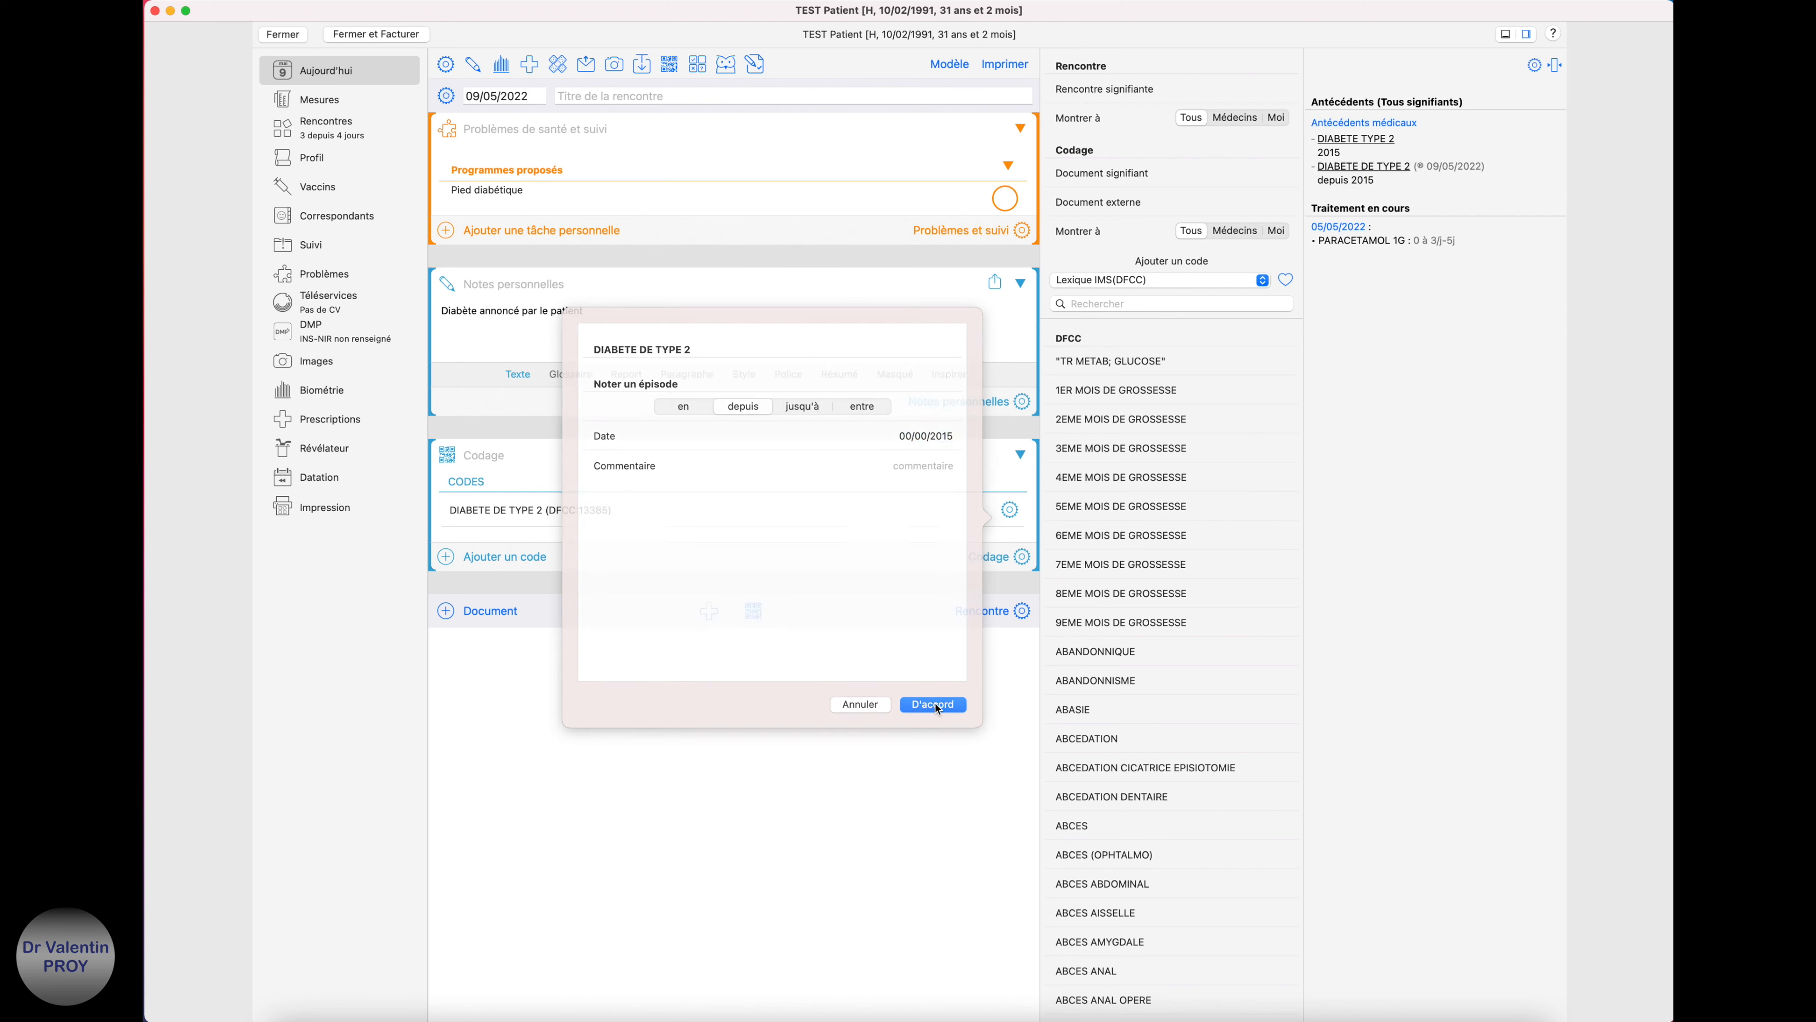
pyautogui.click(917, 957)
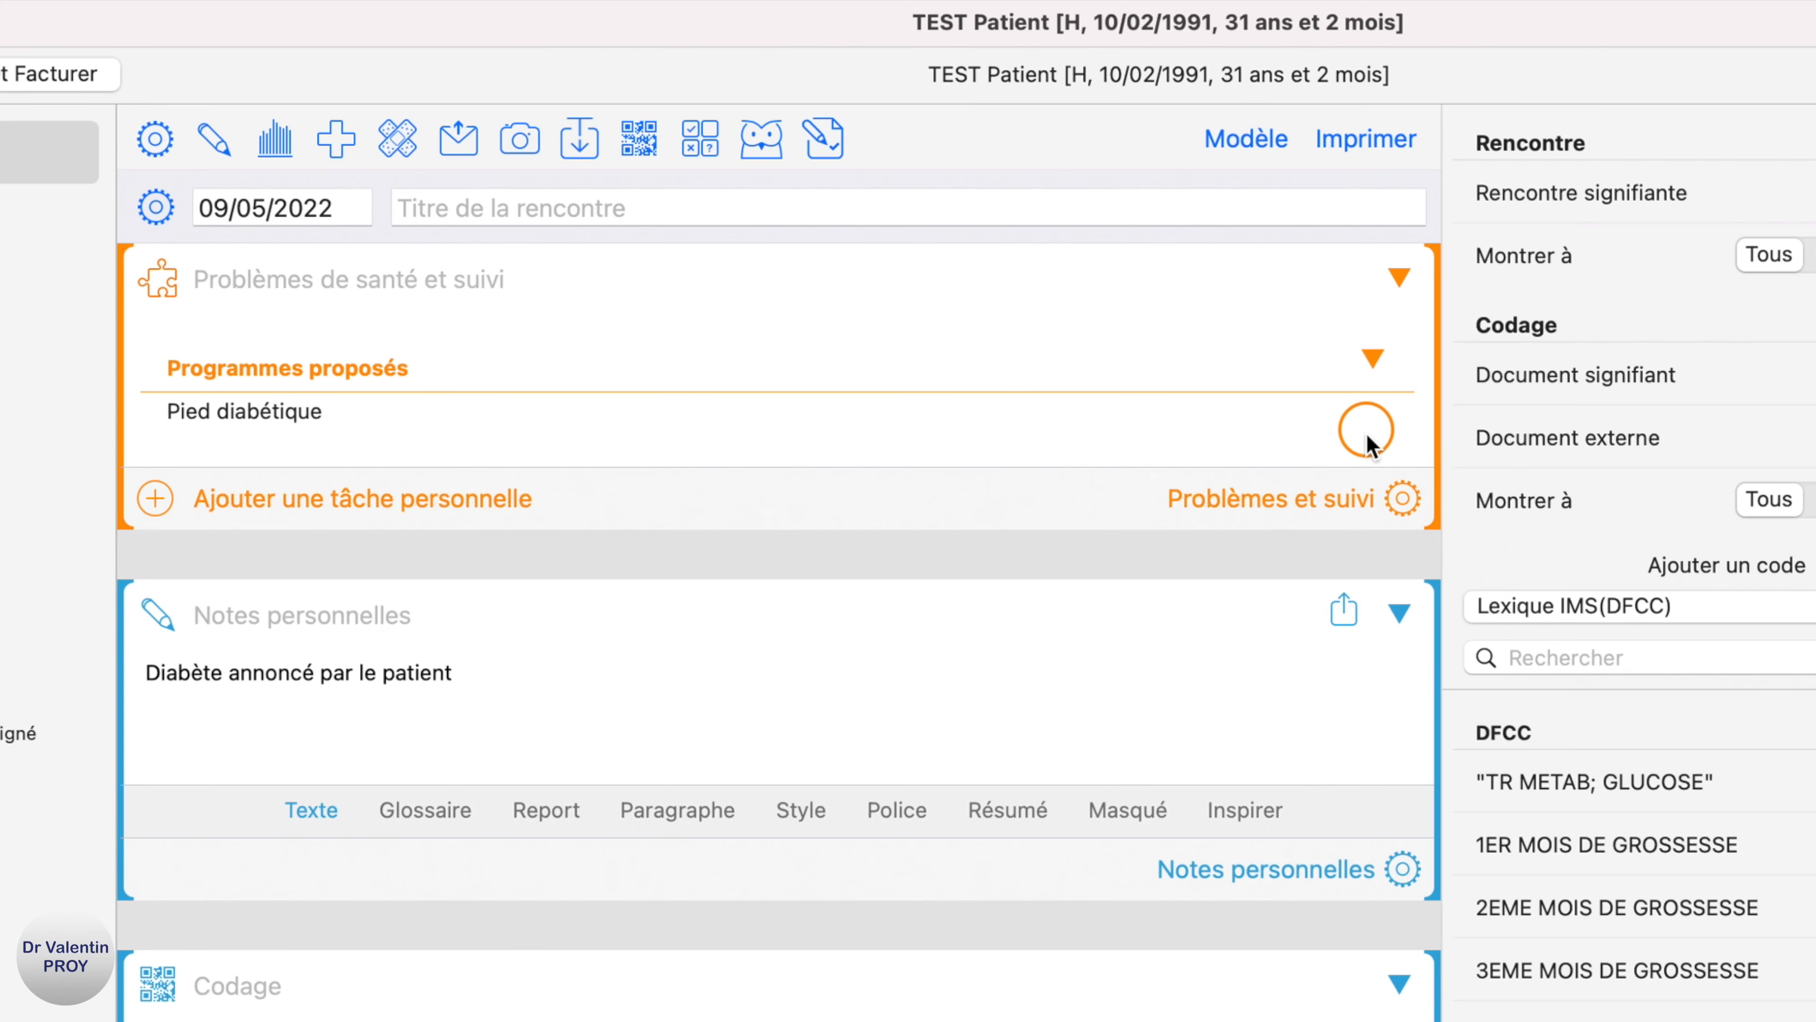
# Adopt the proposed Pied diabétique programme with its default start date and tasks
pyautogui.click(1006, 199)
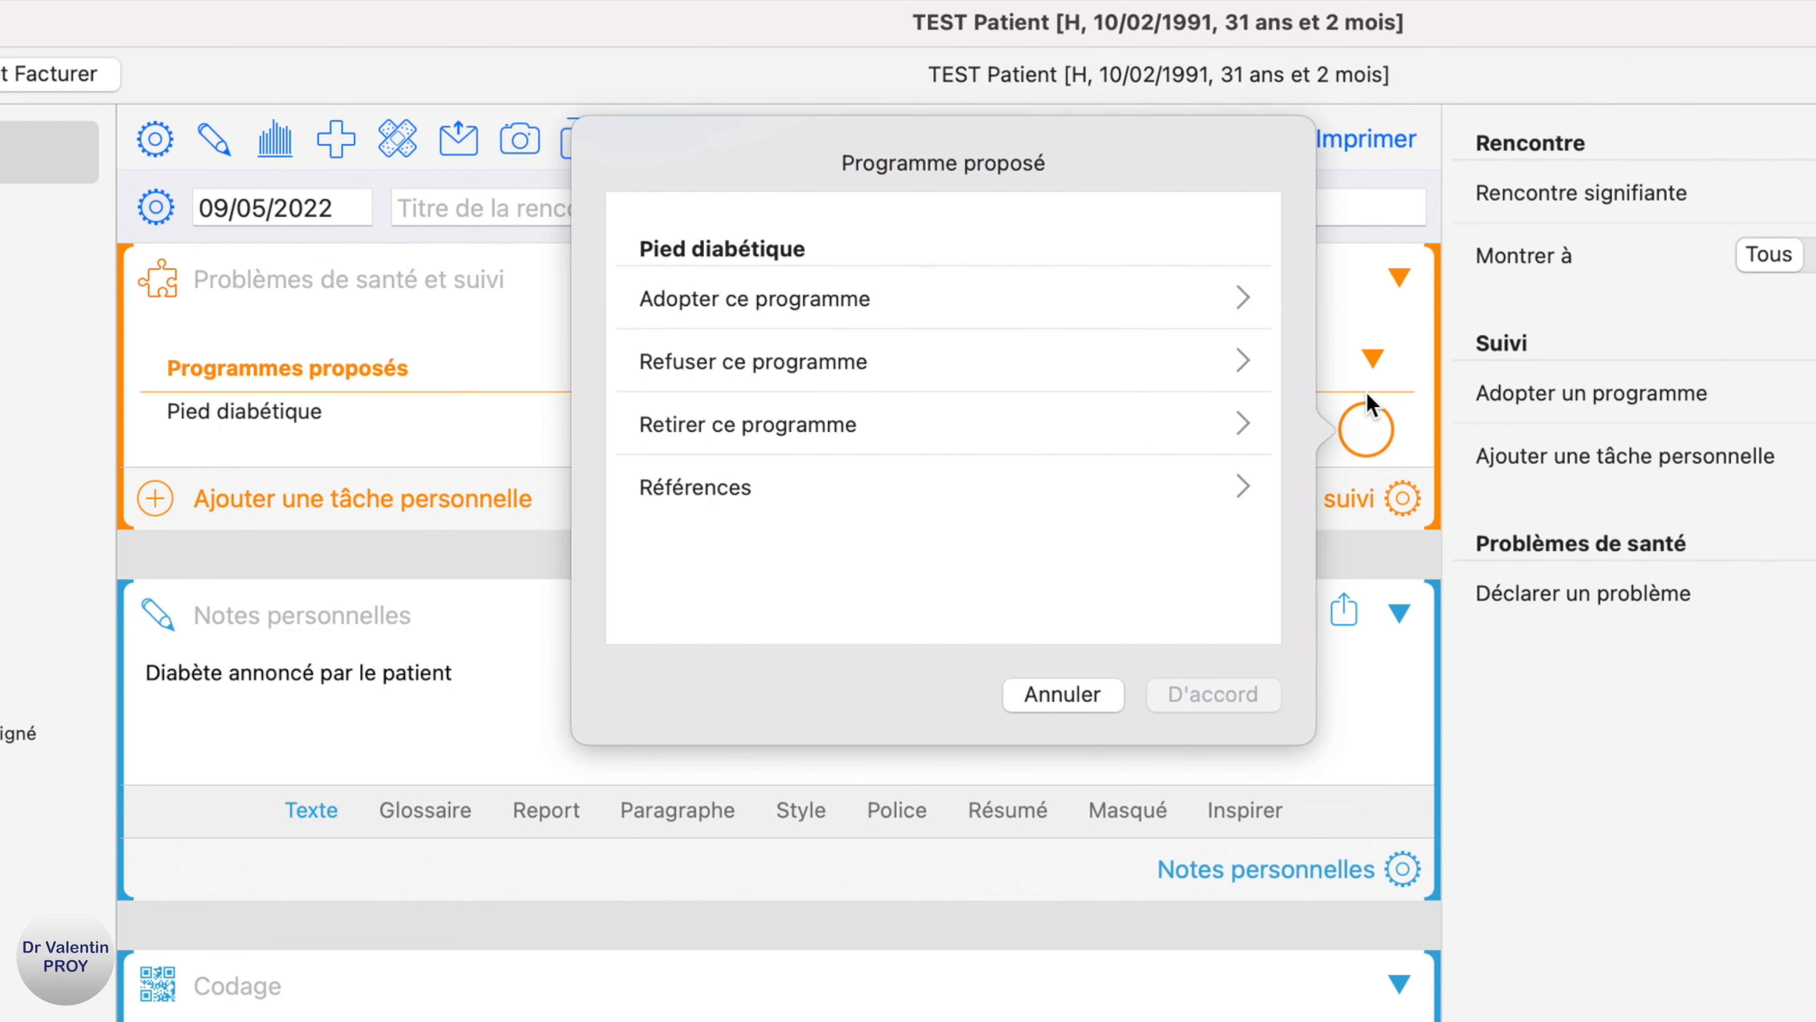
pyautogui.click(884, 301)
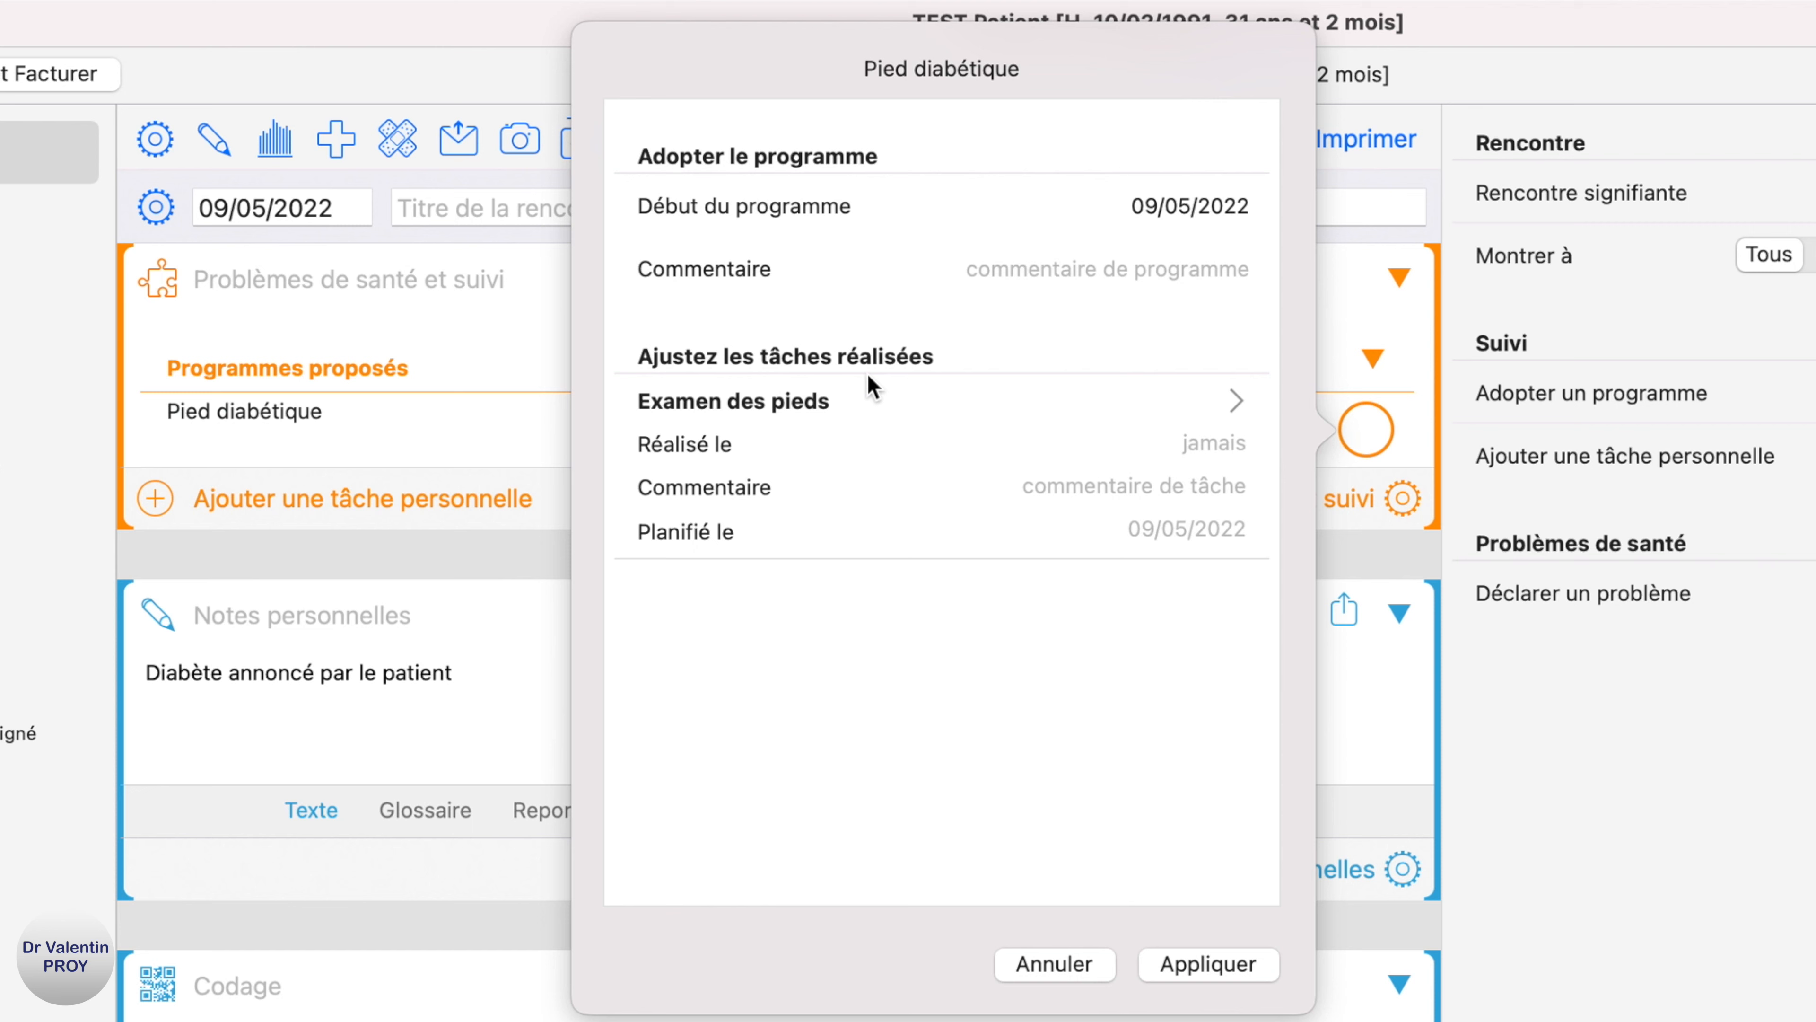
pyautogui.click(1206, 966)
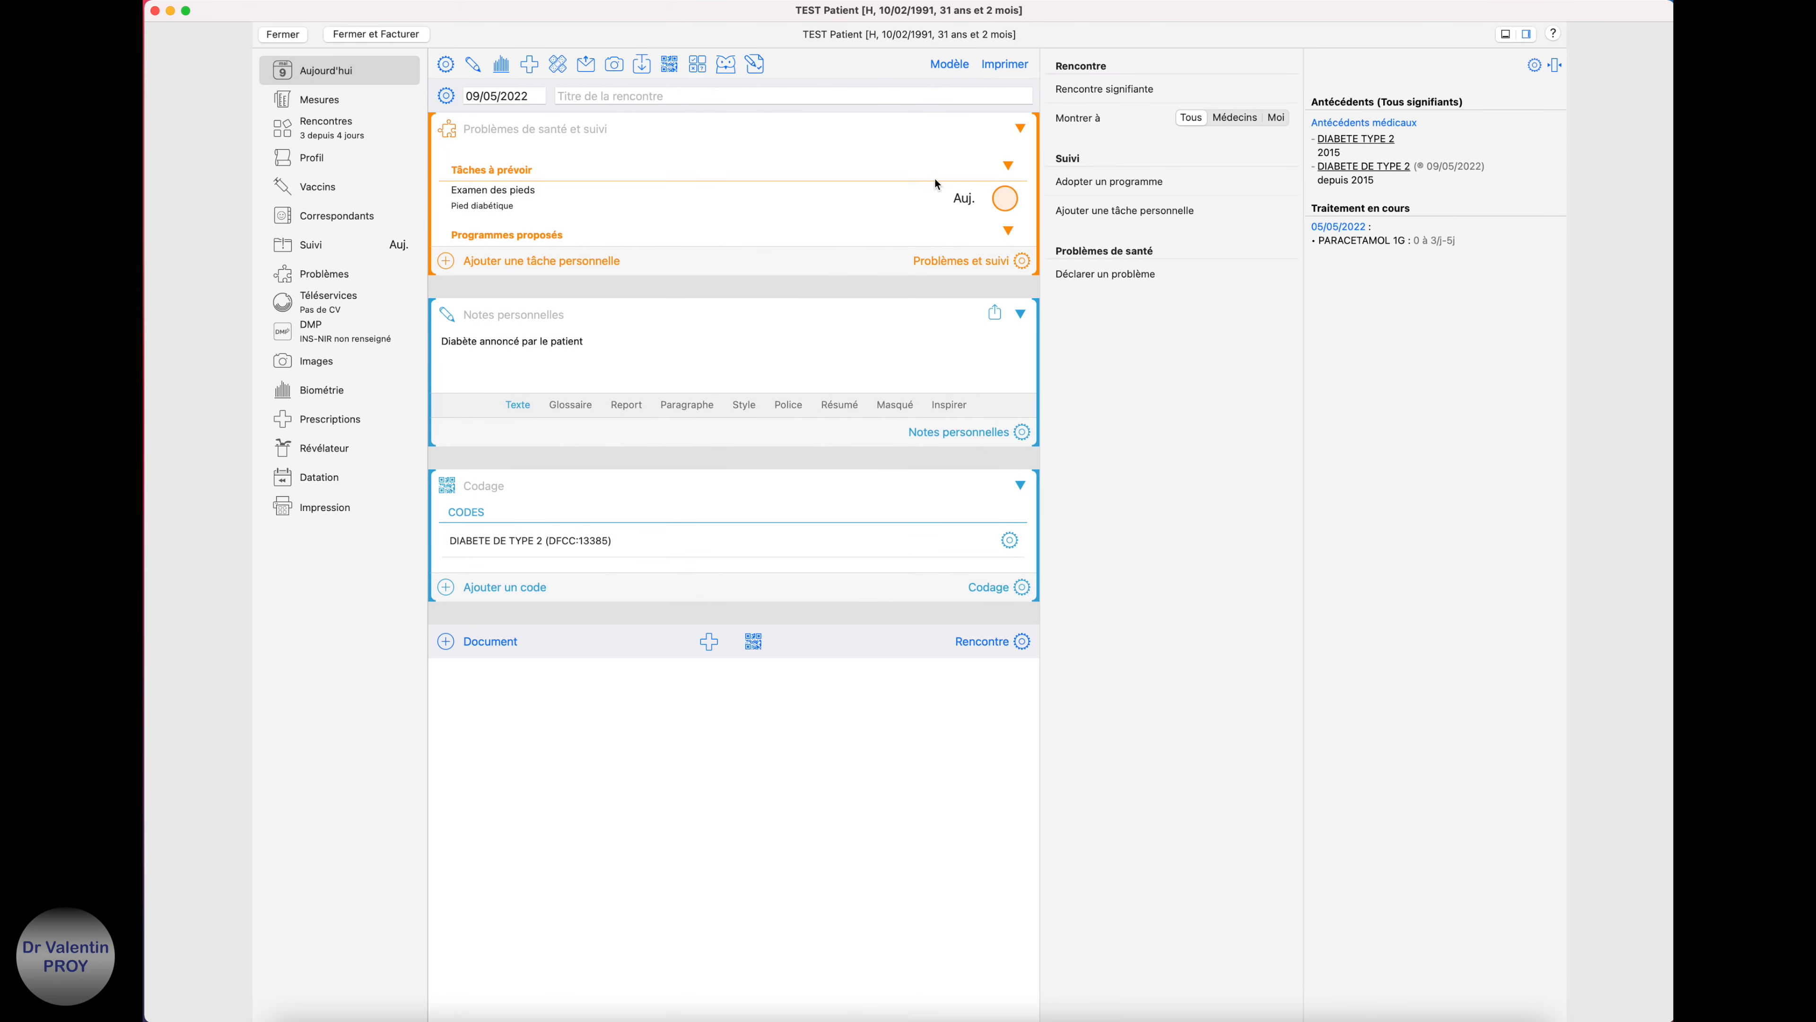
# Open the follow-up programmes available for adoption, look through the full list and the EtherEgo categories, and return to the favourites
pyautogui.click(965, 261)
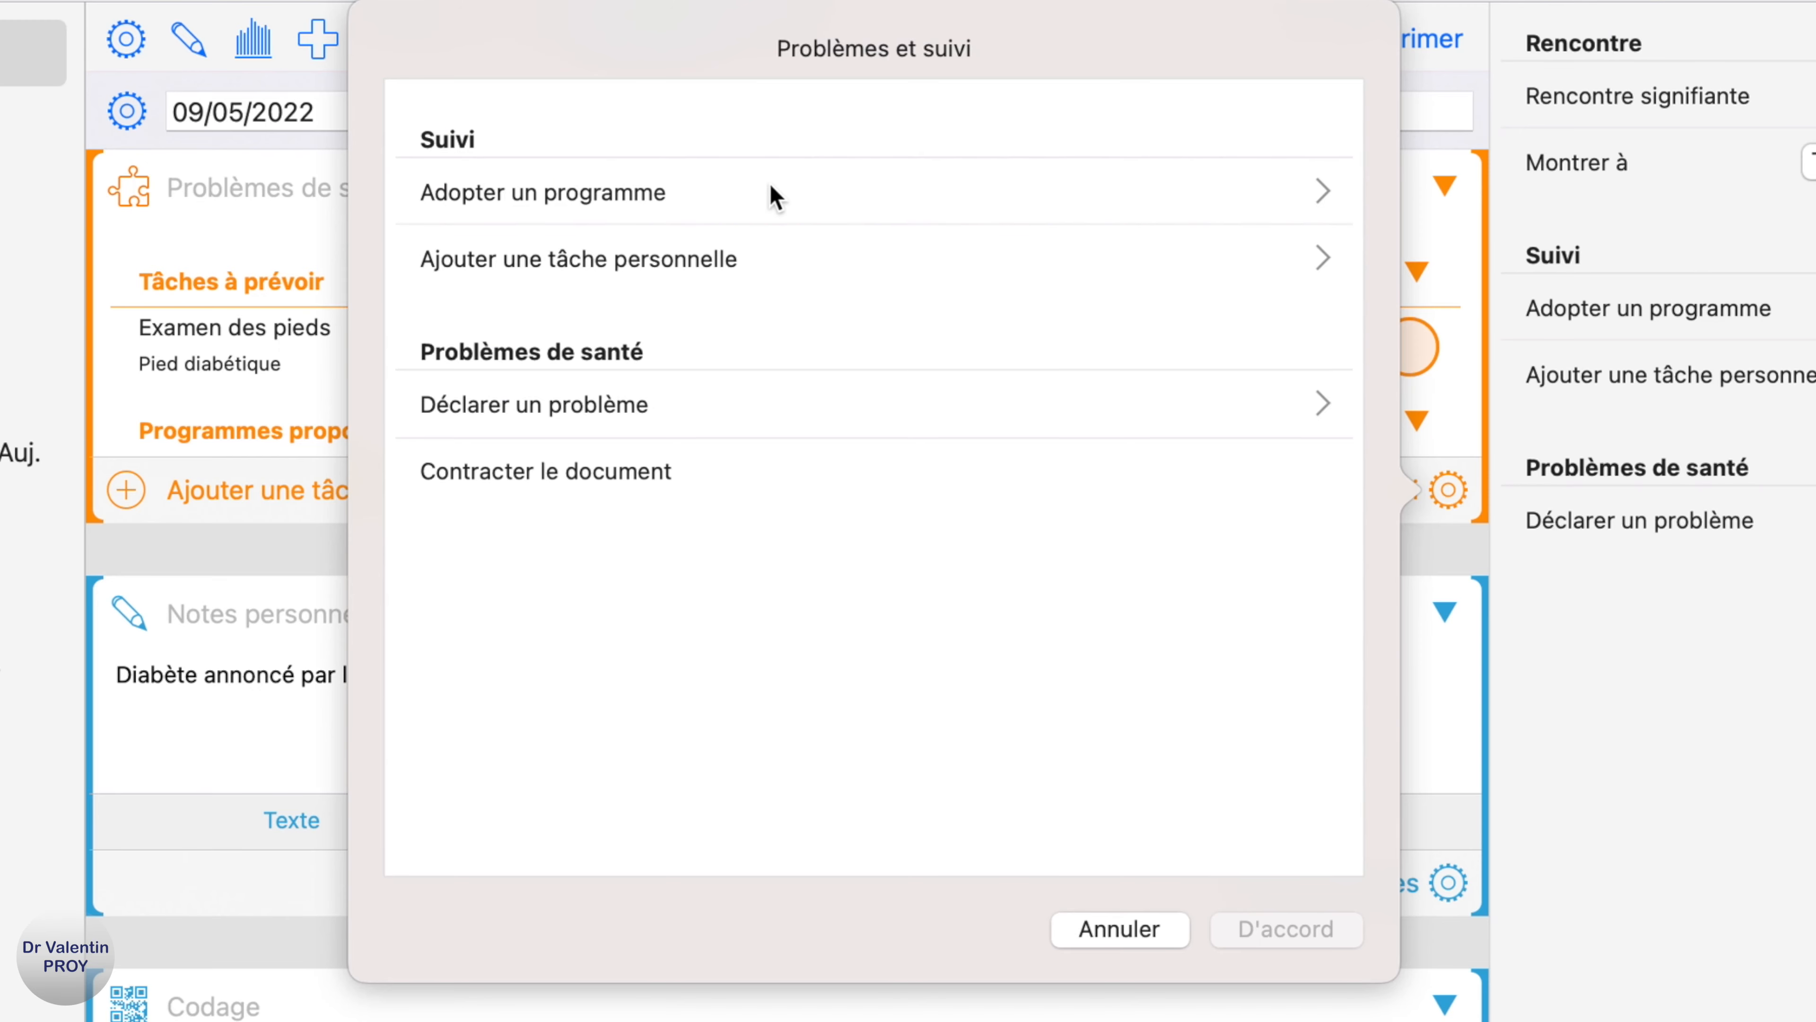
pyautogui.click(733, 131)
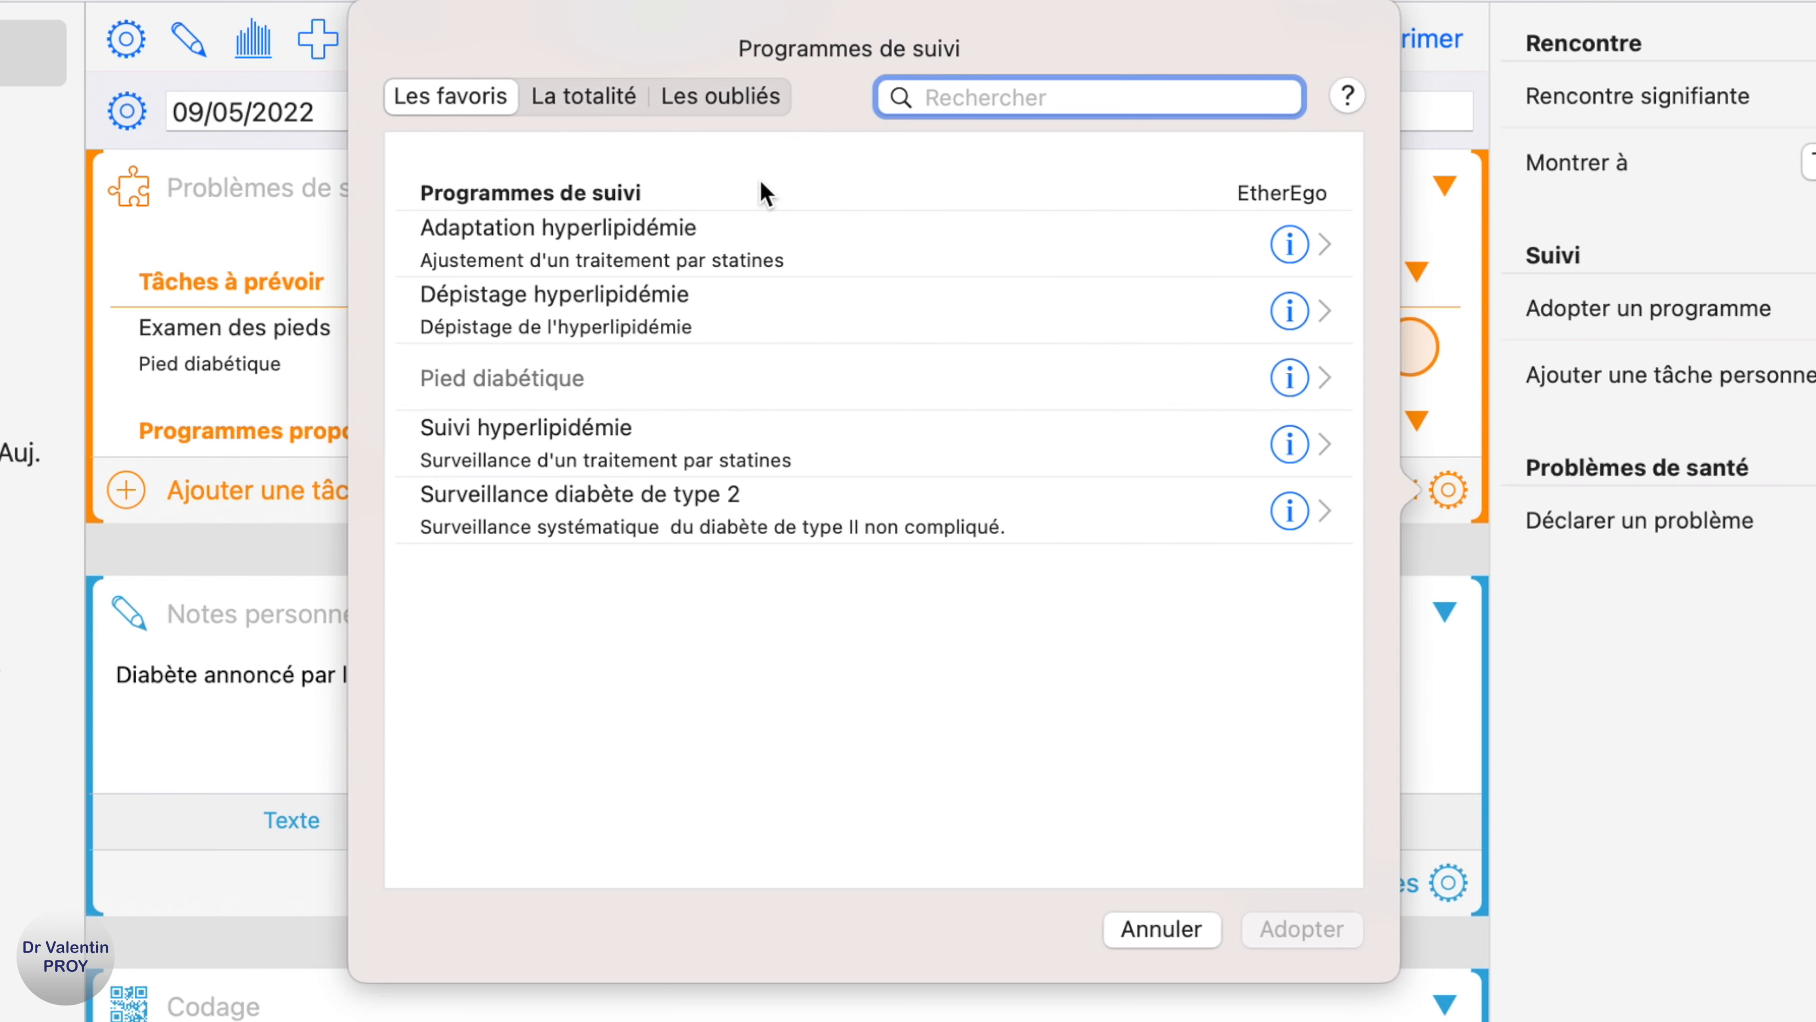
pyautogui.click(587, 97)
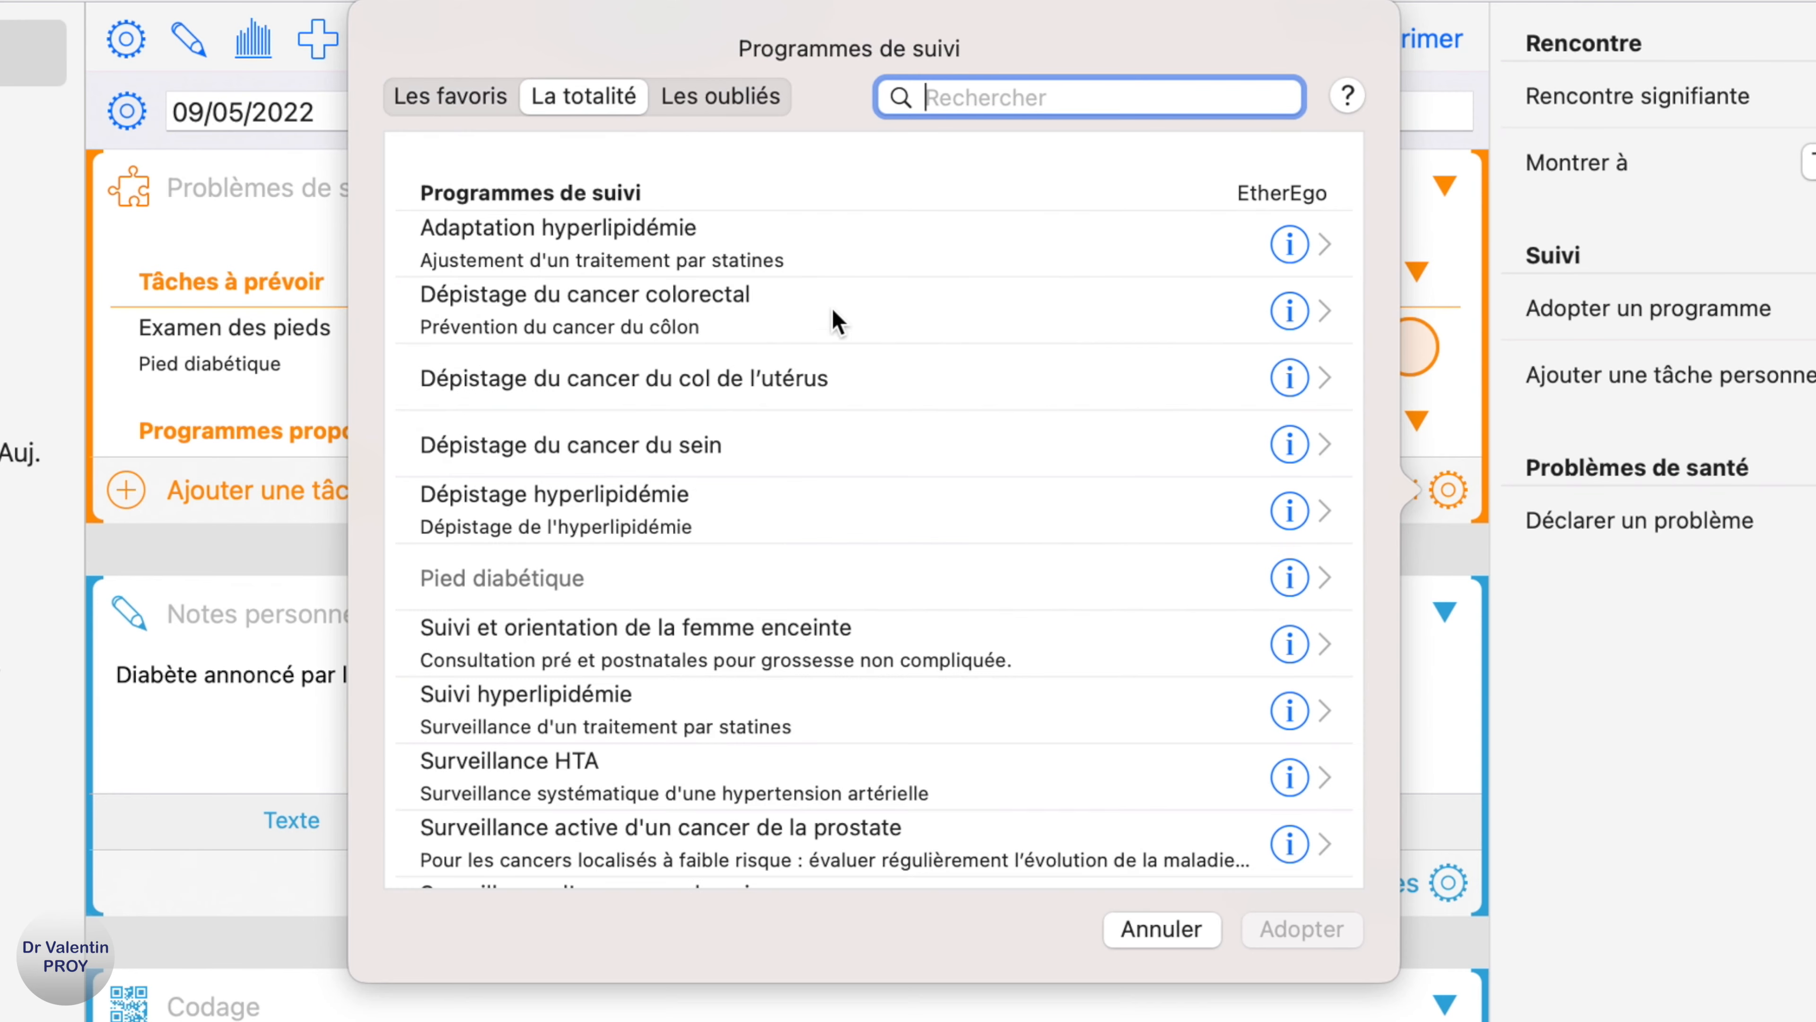
pyautogui.click(1274, 192)
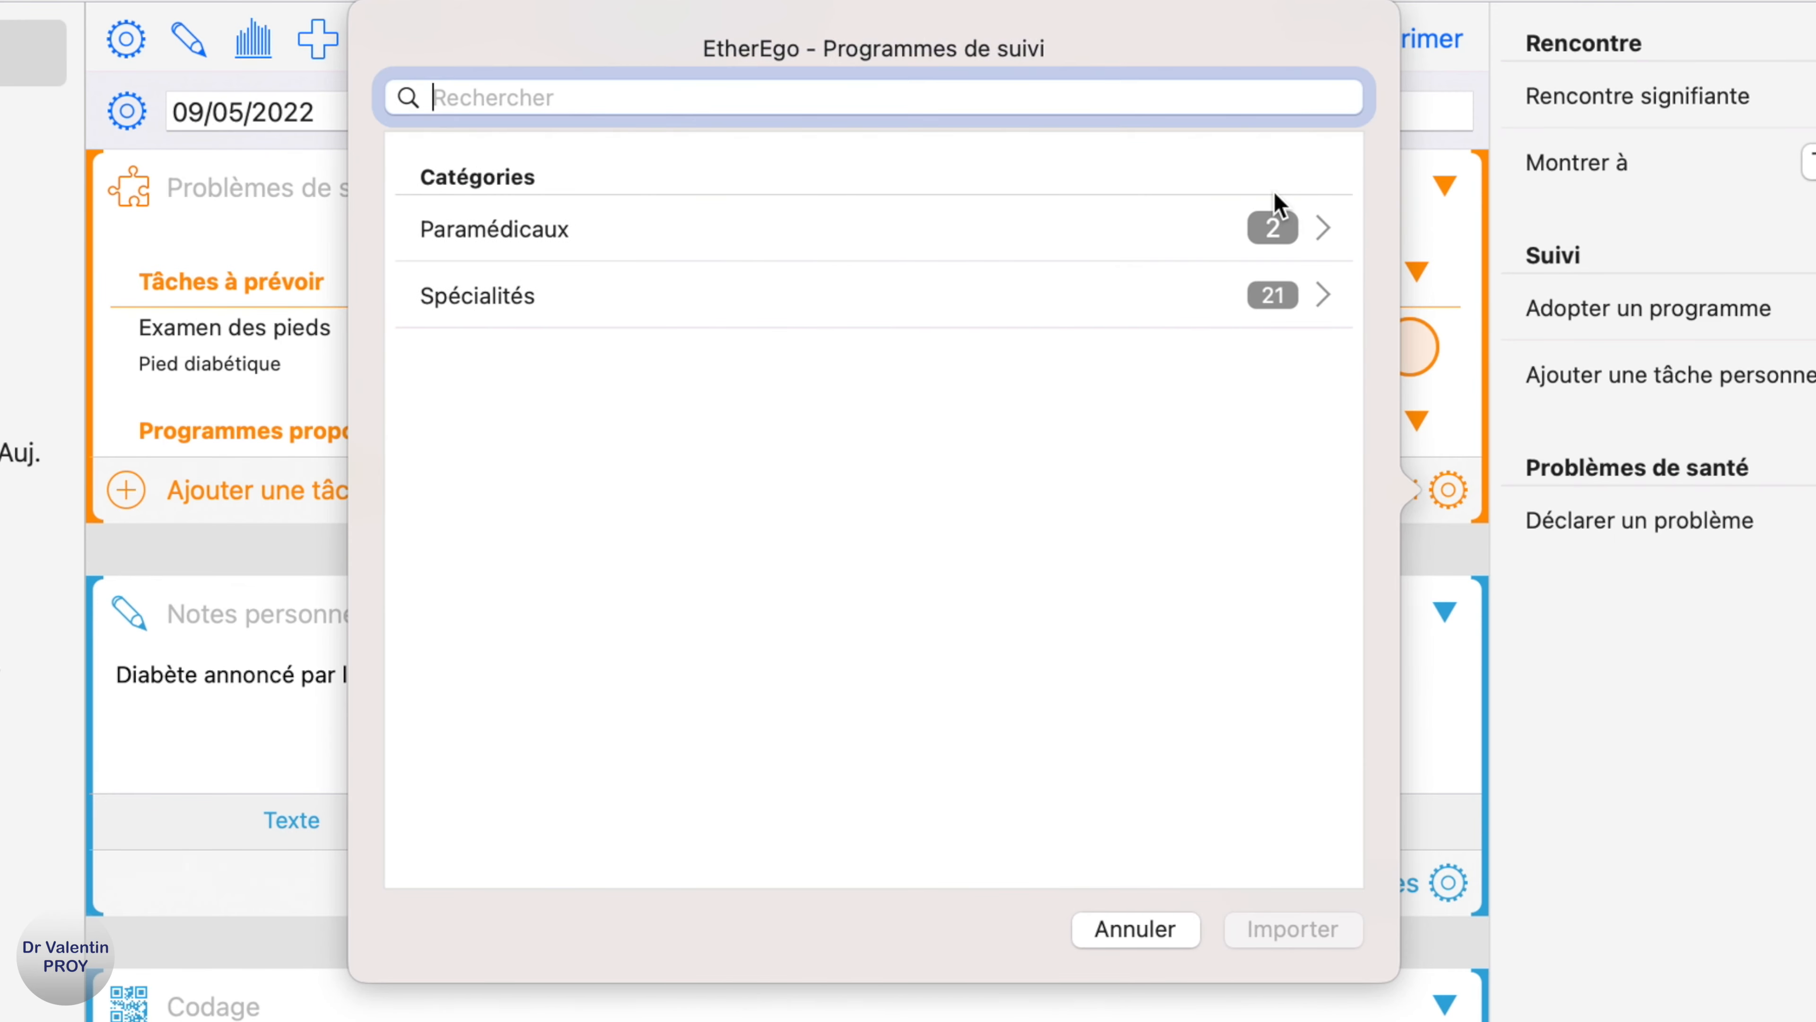
pyautogui.click(1136, 928)
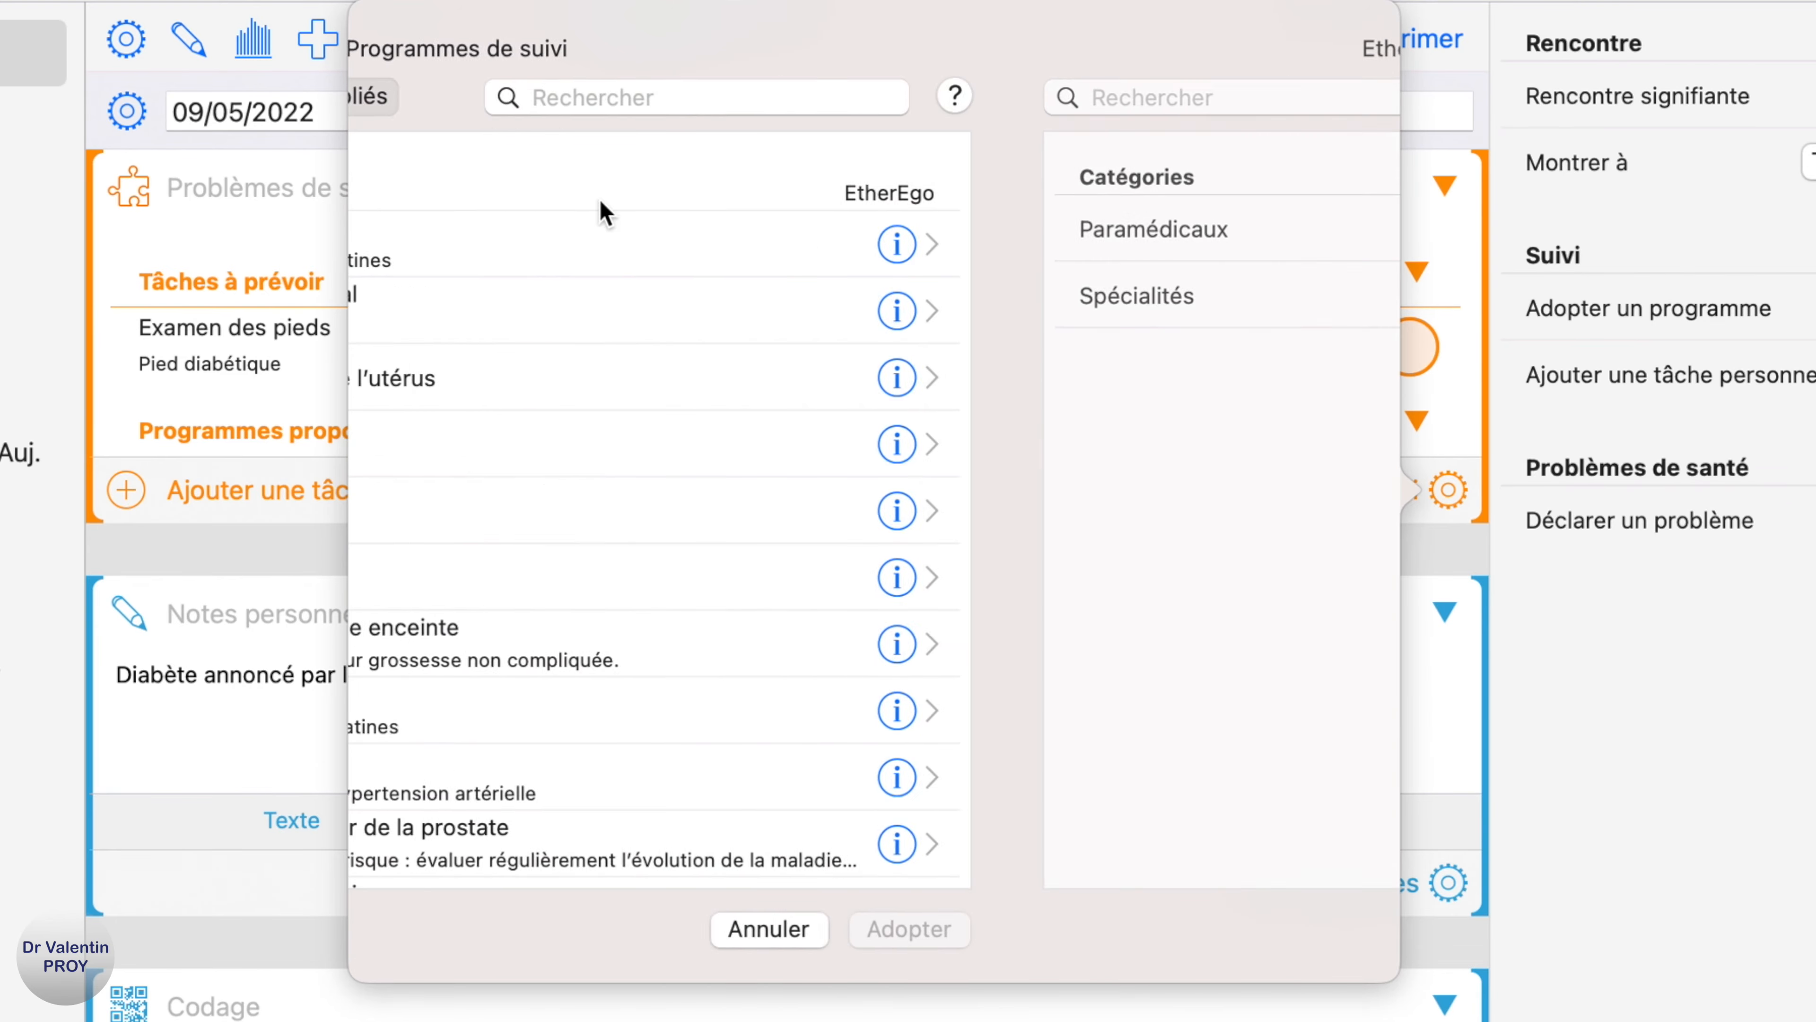
pyautogui.click(450, 96)
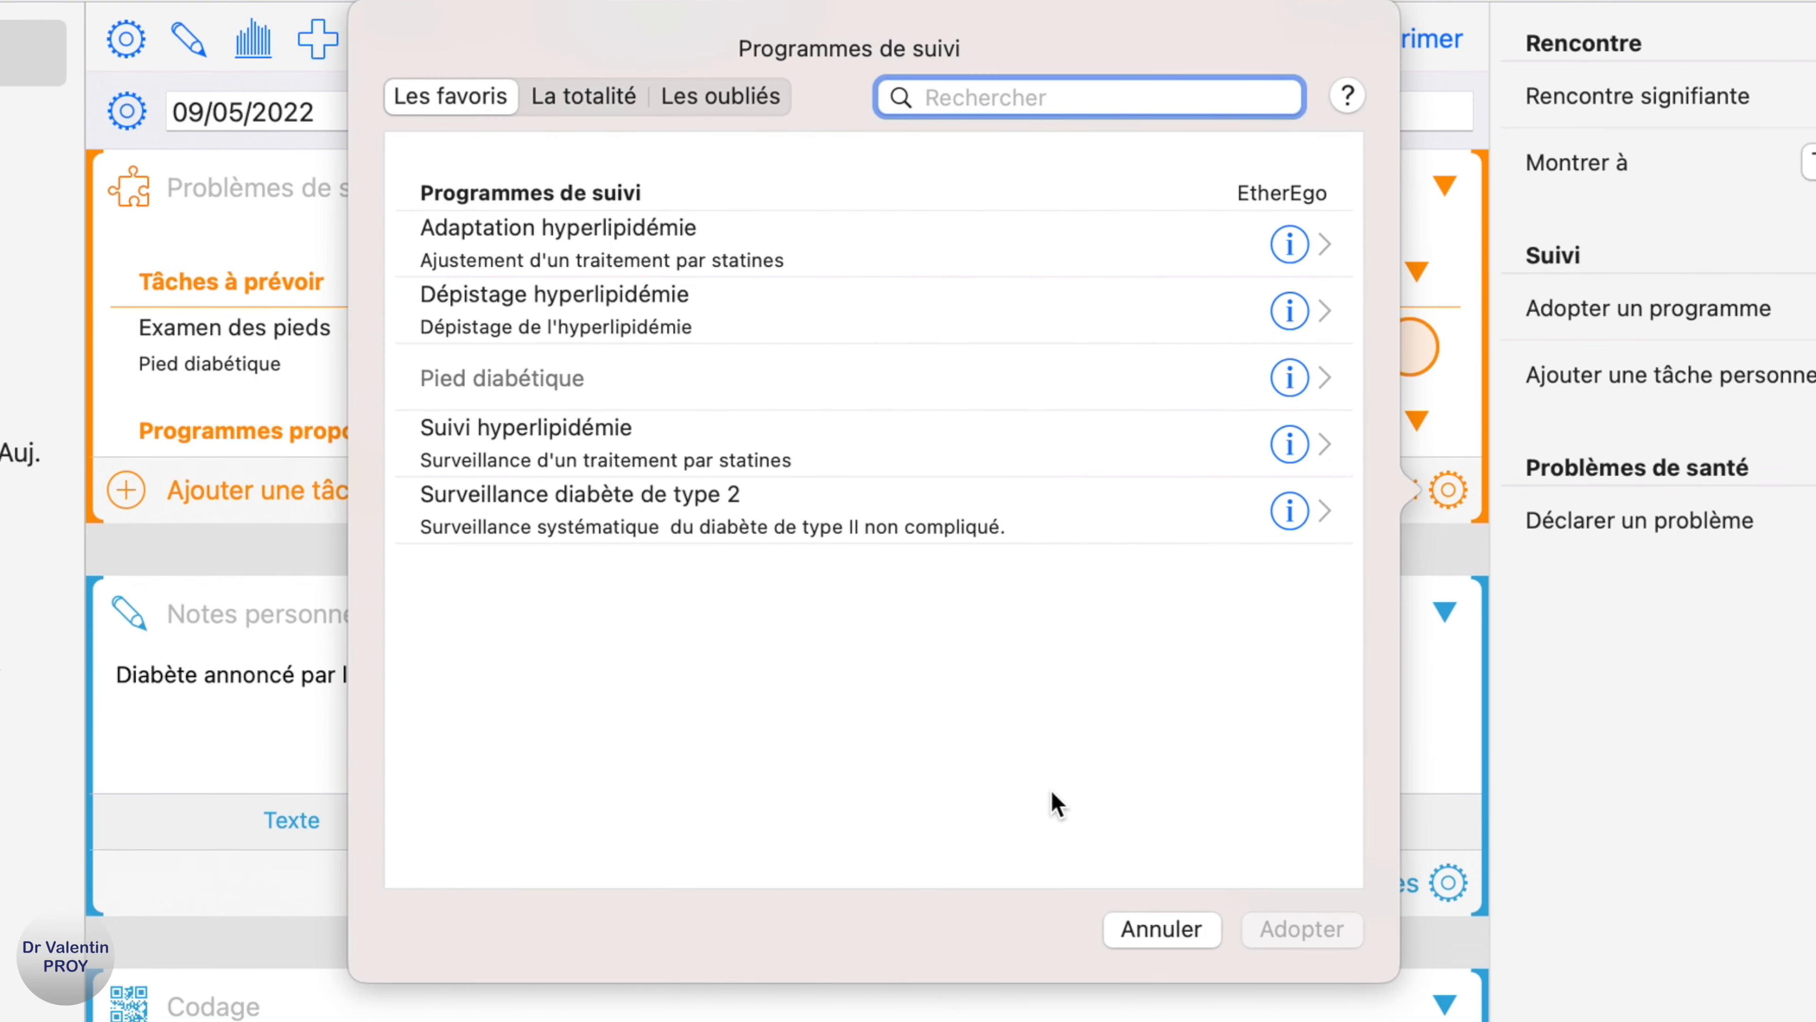
# Review the tasks of the Surveillance diabète de type 2 programme and adopt it with its default dates
pyautogui.click(732, 518)
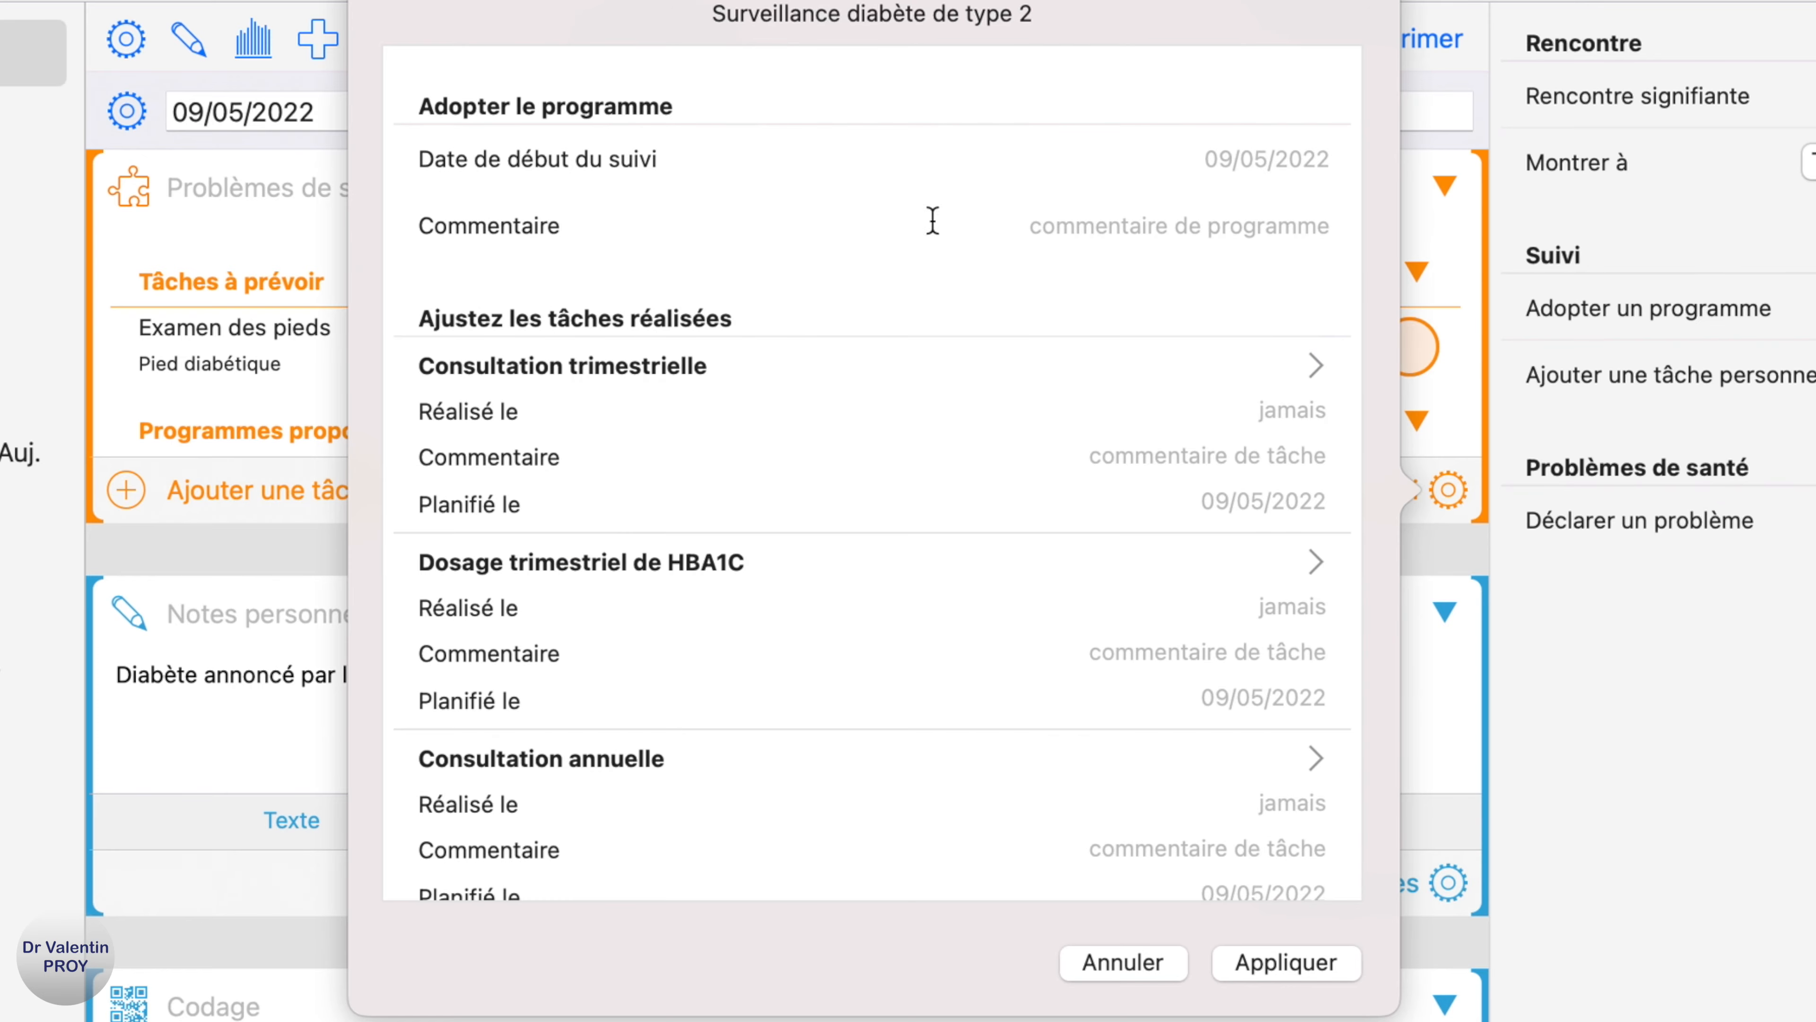
pyautogui.scroll(-10, 898, 261)
pyautogui.scroll(-5, 899, 270)
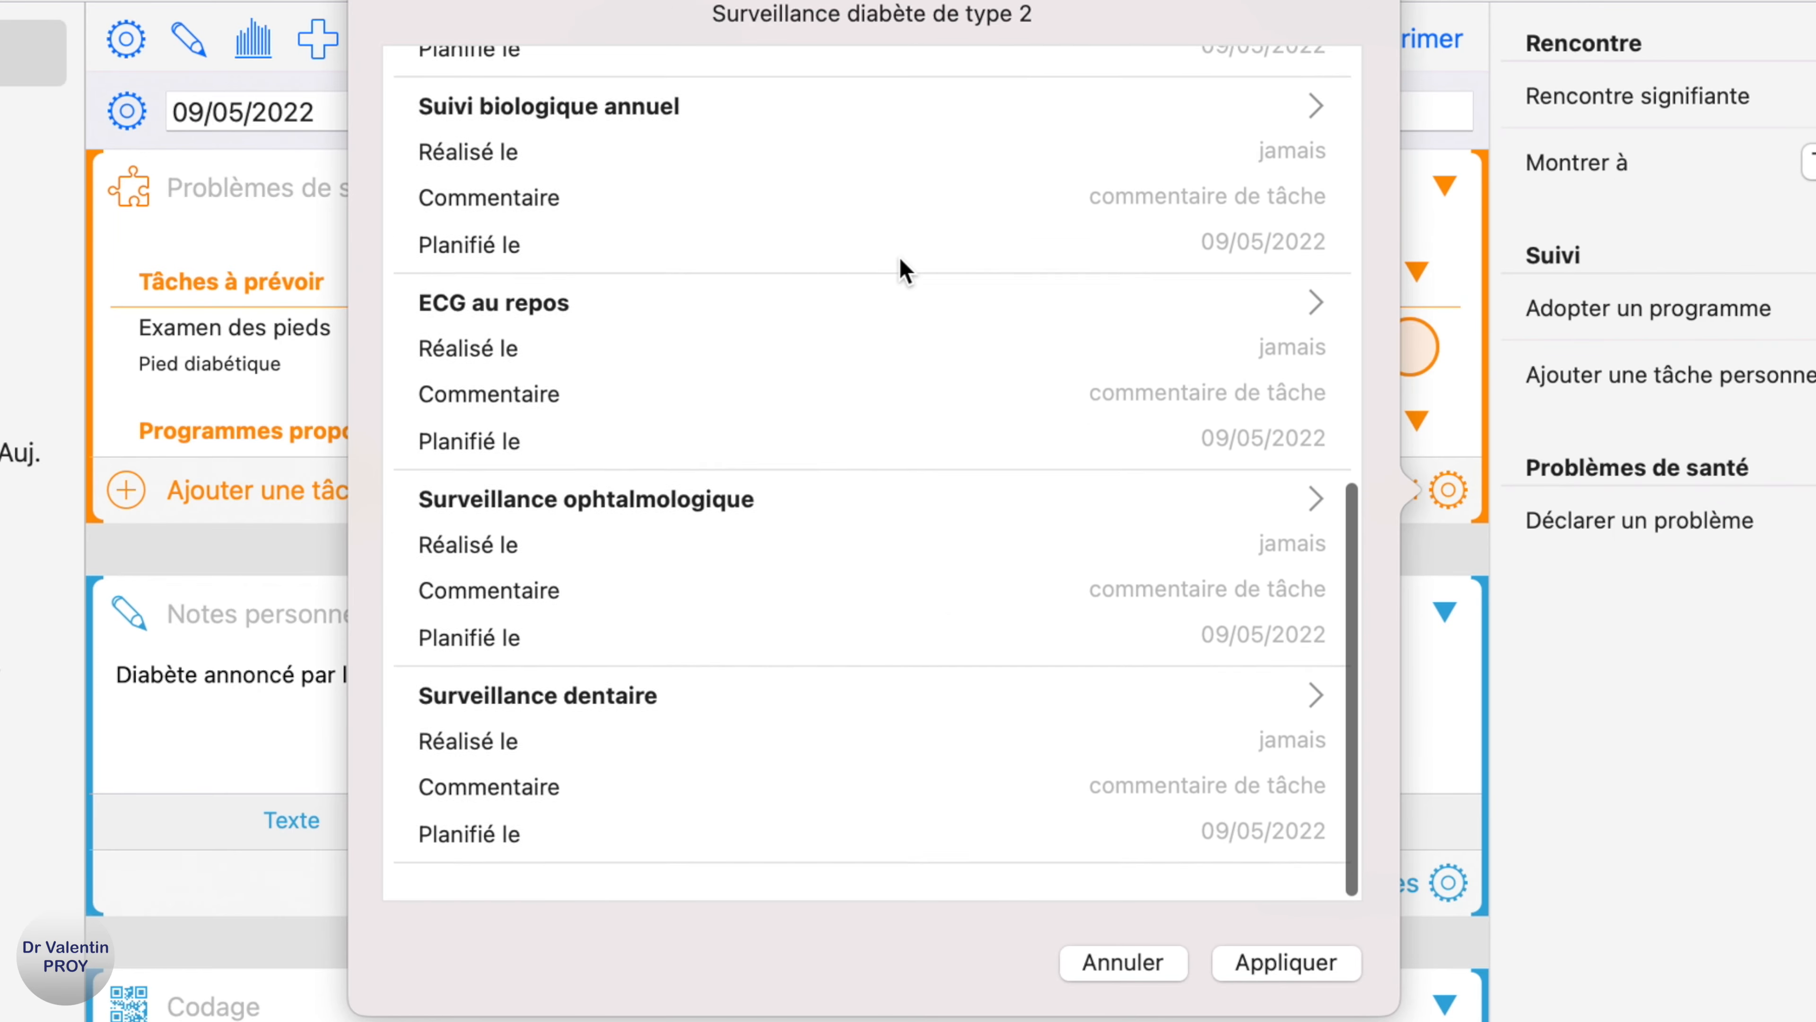
pyautogui.scroll(15, 900, 271)
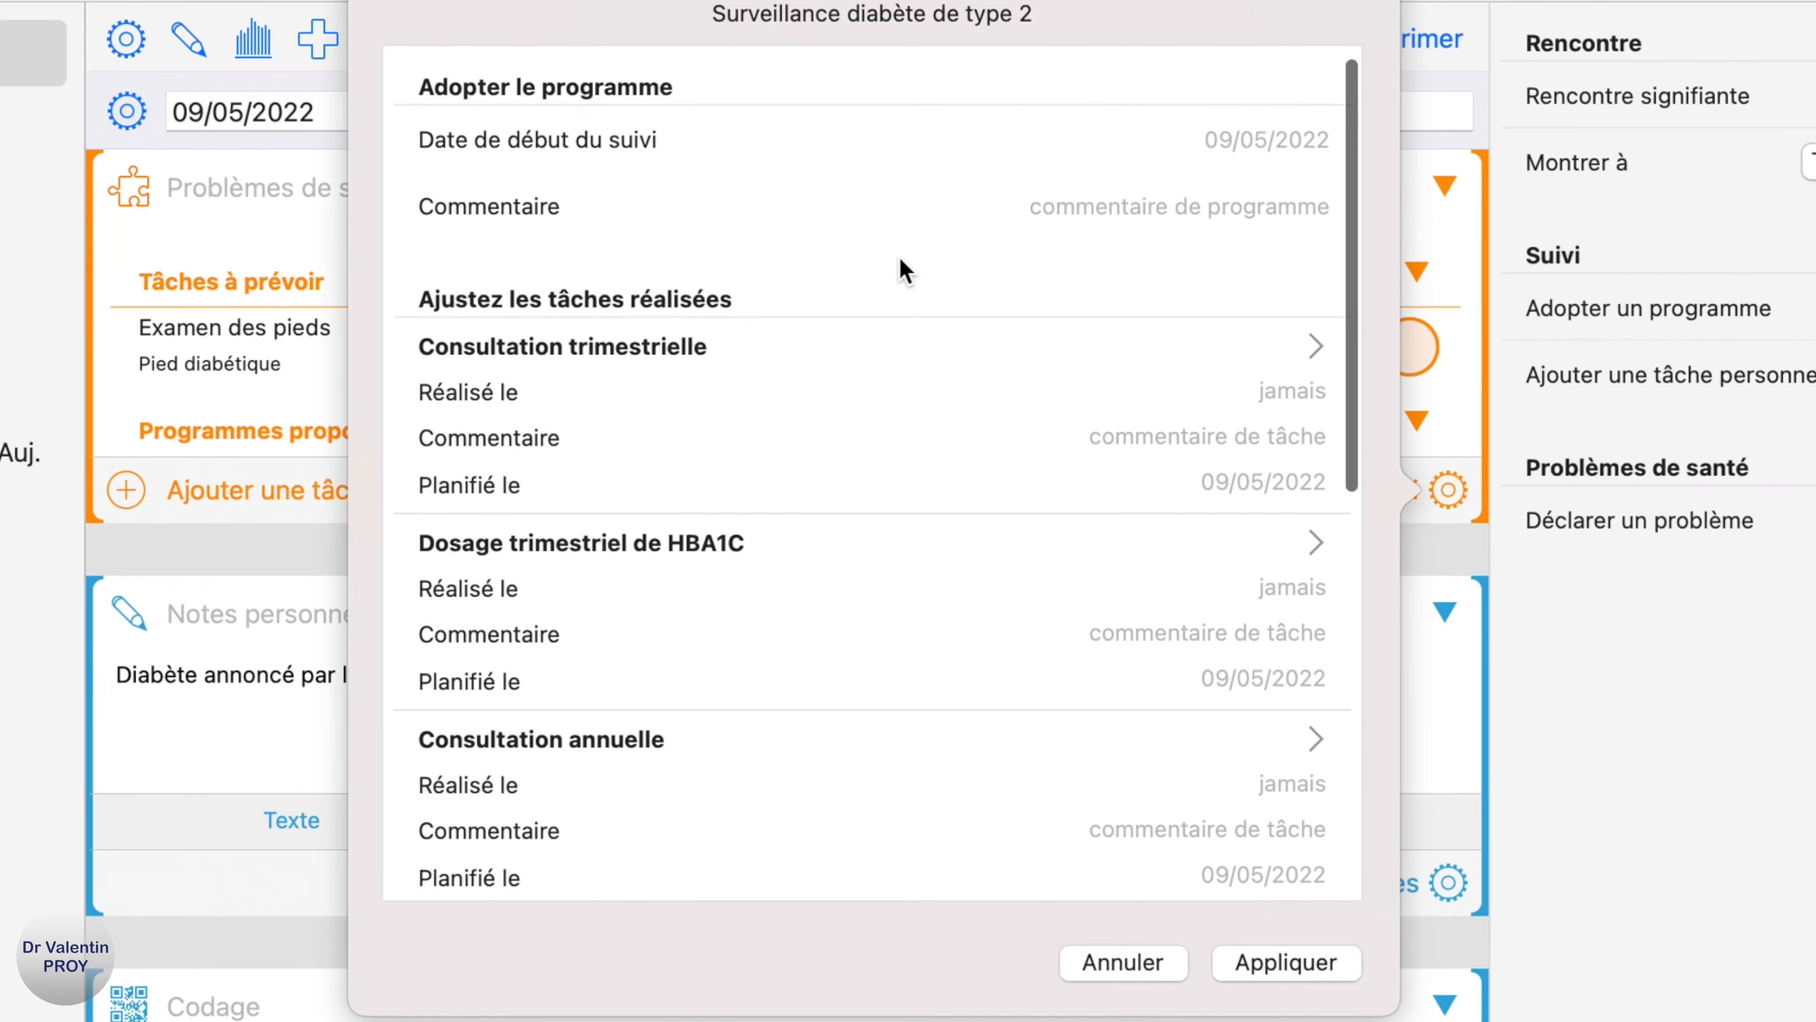
pyautogui.scroll(-15, 901, 272)
pyautogui.click(1283, 962)
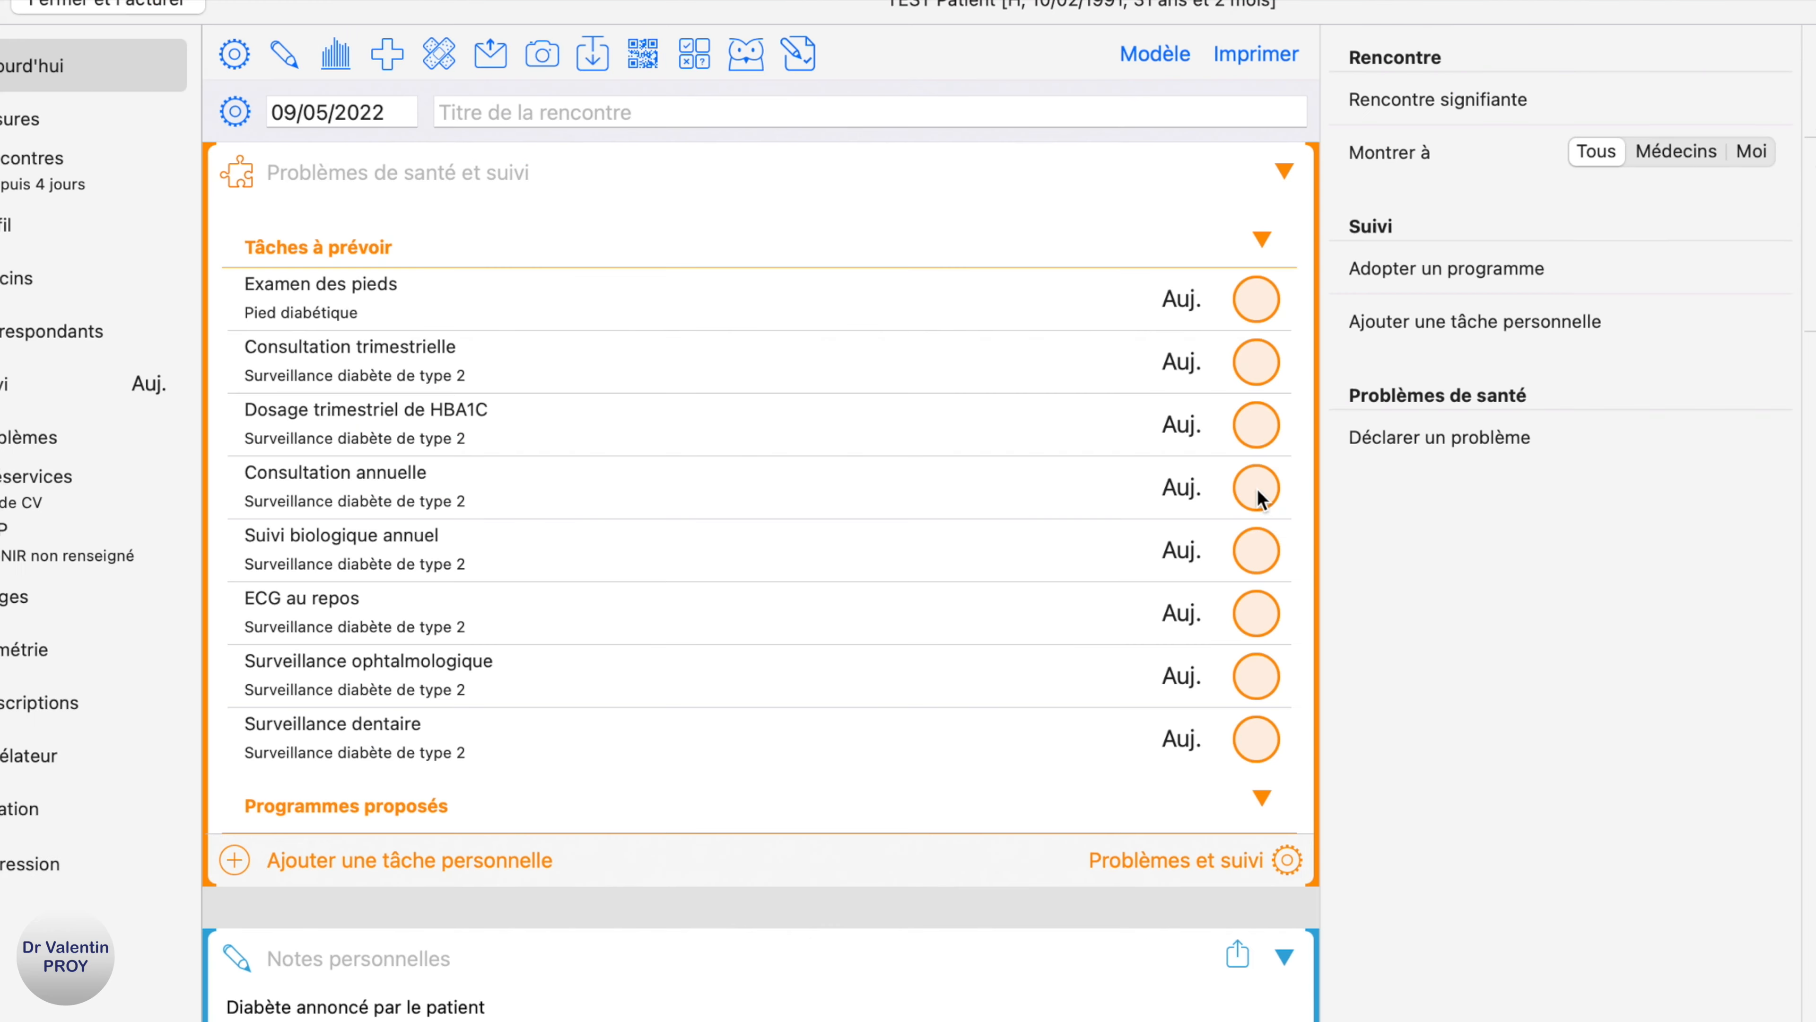
# Mark the Consultation annuelle task of the type 2 diabetes programme as done on 09/05/2022
pyautogui.click(1005, 303)
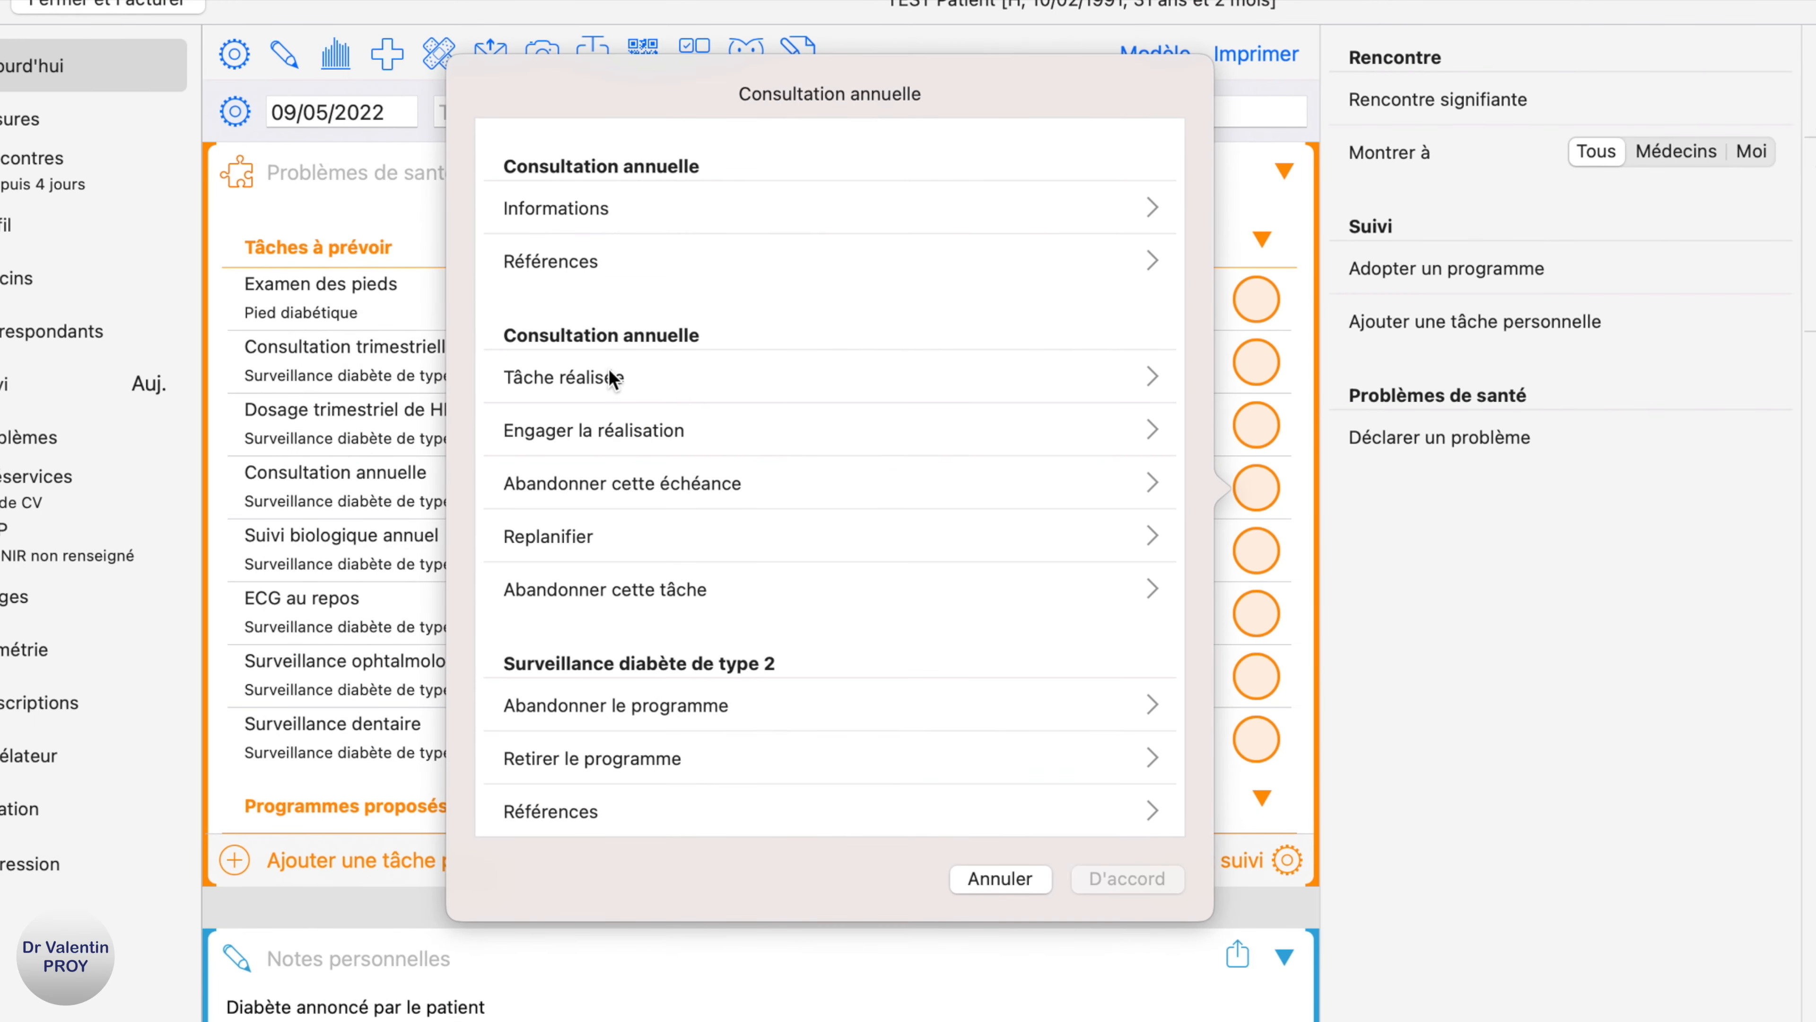
pyautogui.click(619, 379)
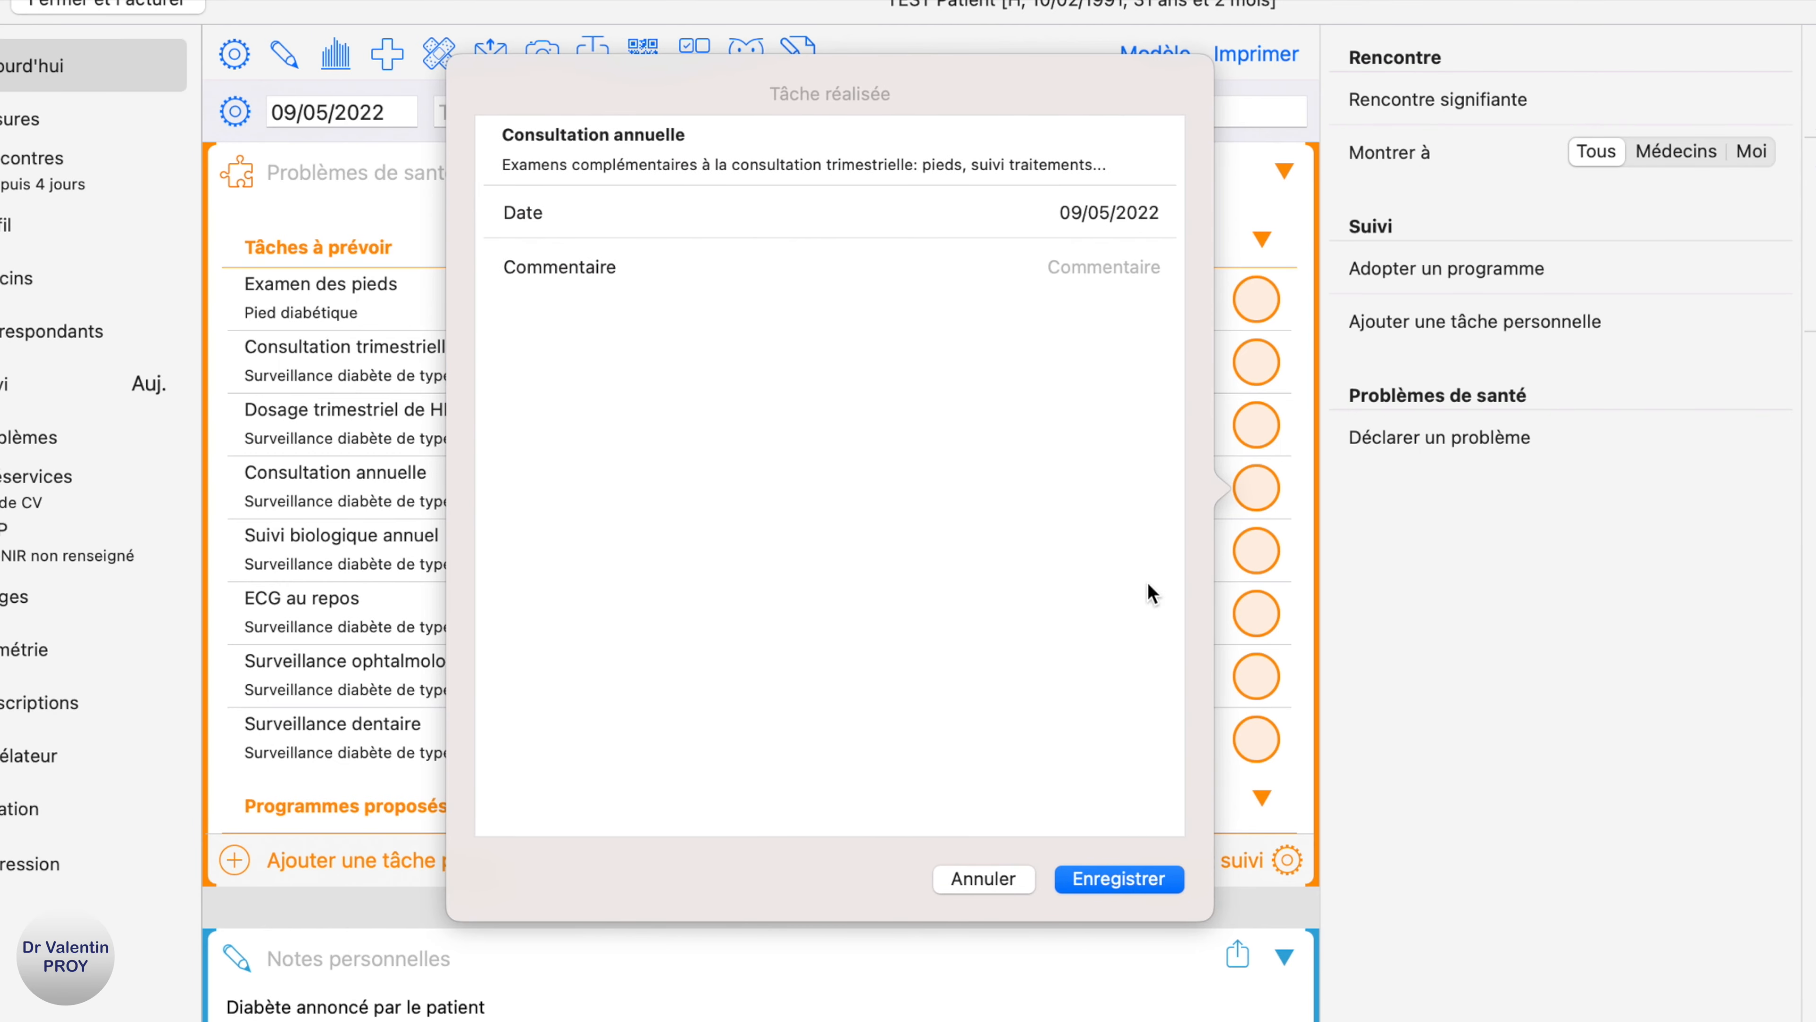
pyautogui.click(1116, 878)
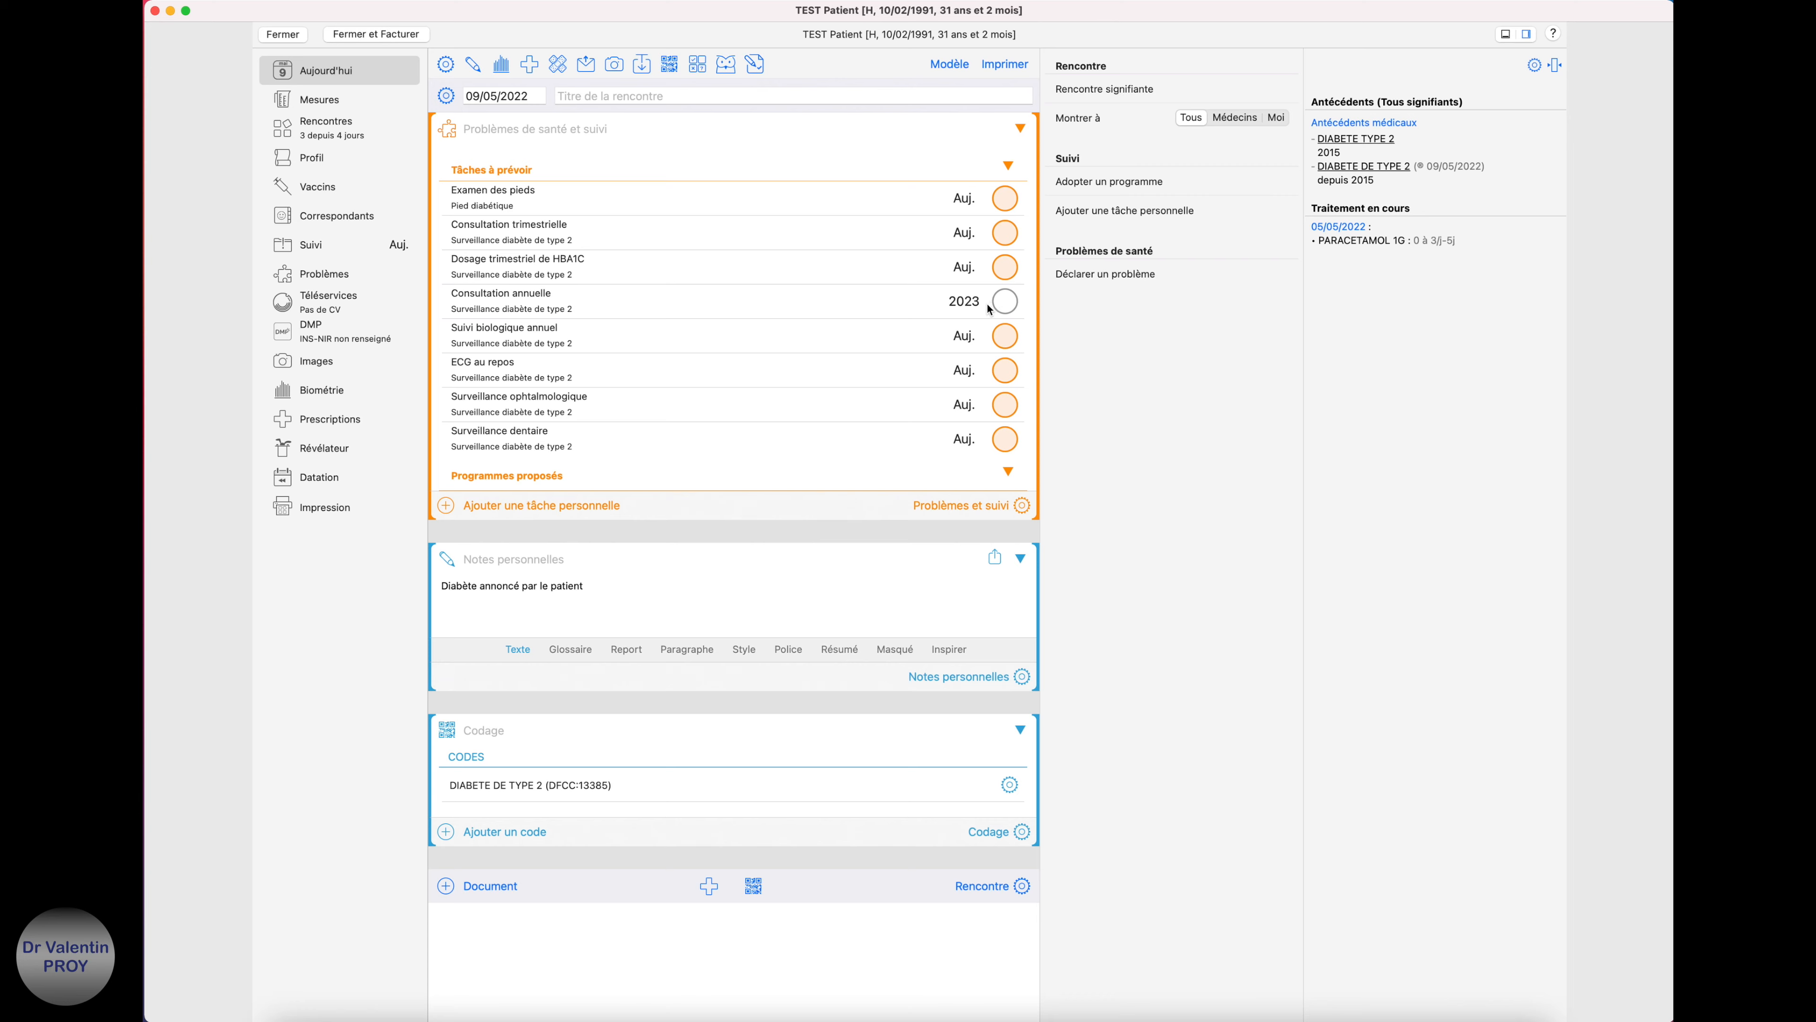
# Mark the Consultation trimestrielle task as done and save it together with its quarterly biometric follow-up form
pyautogui.click(1006, 234)
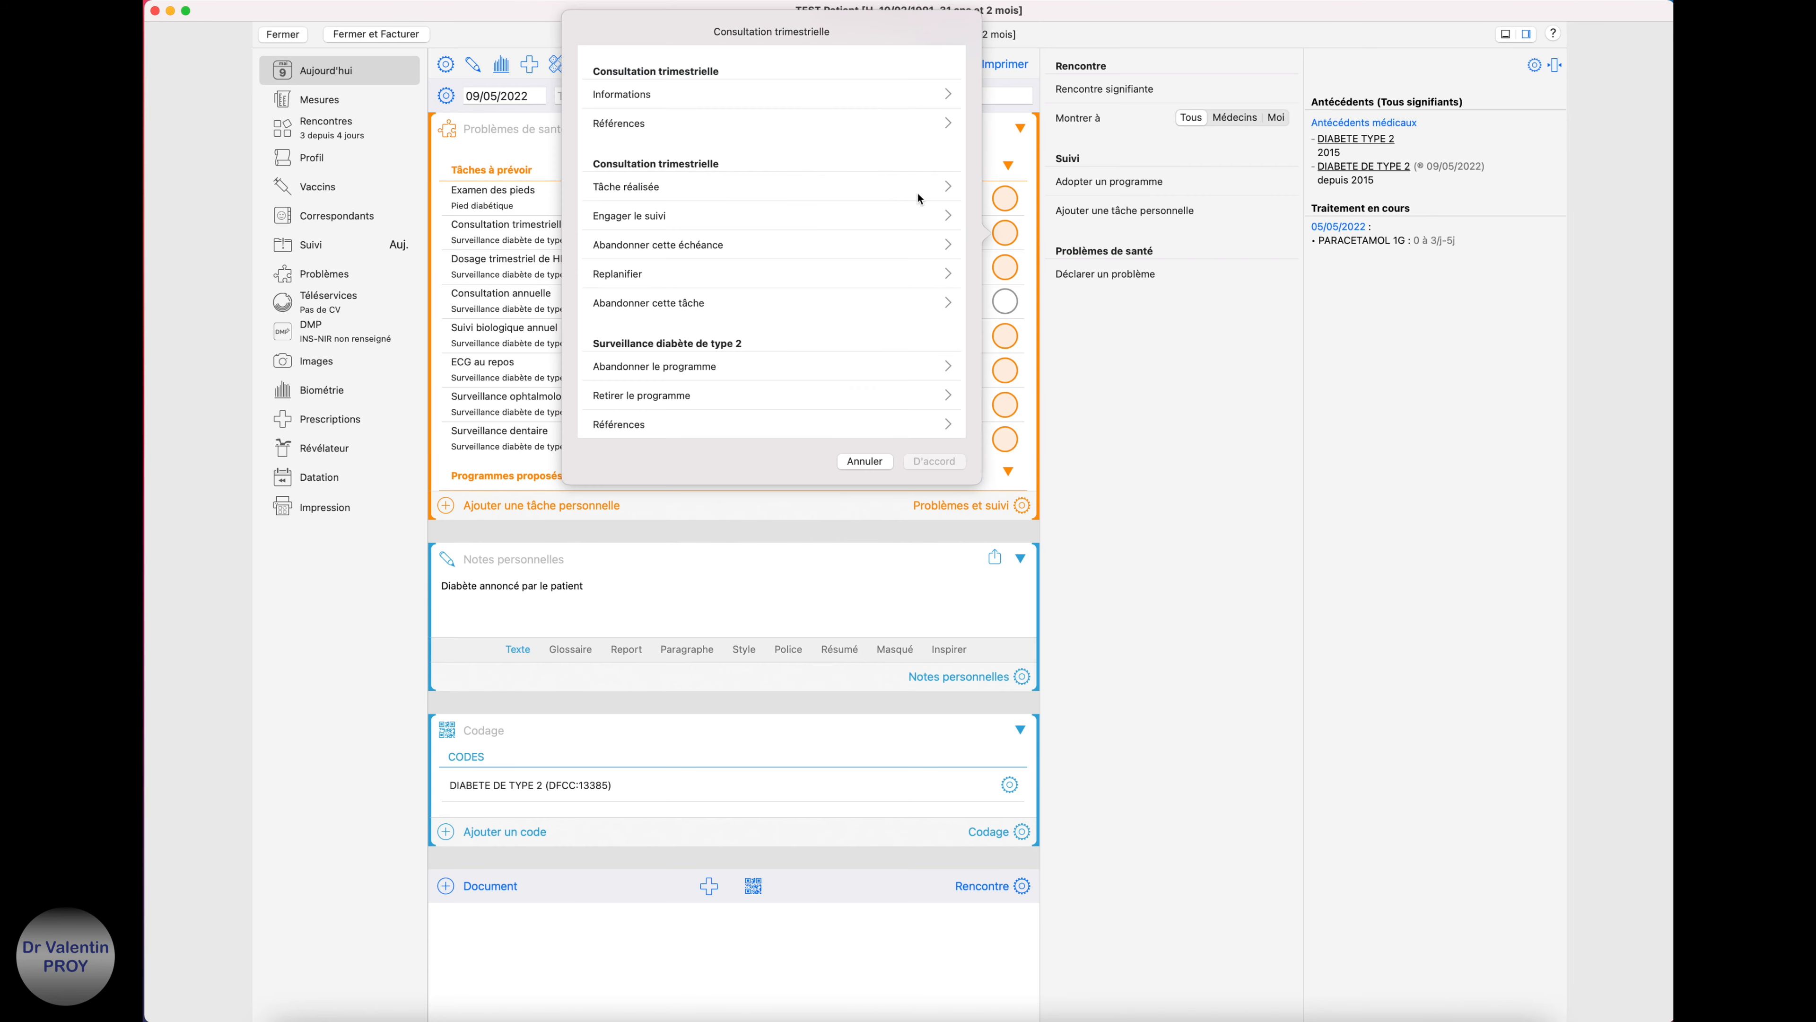
pyautogui.click(693, 196)
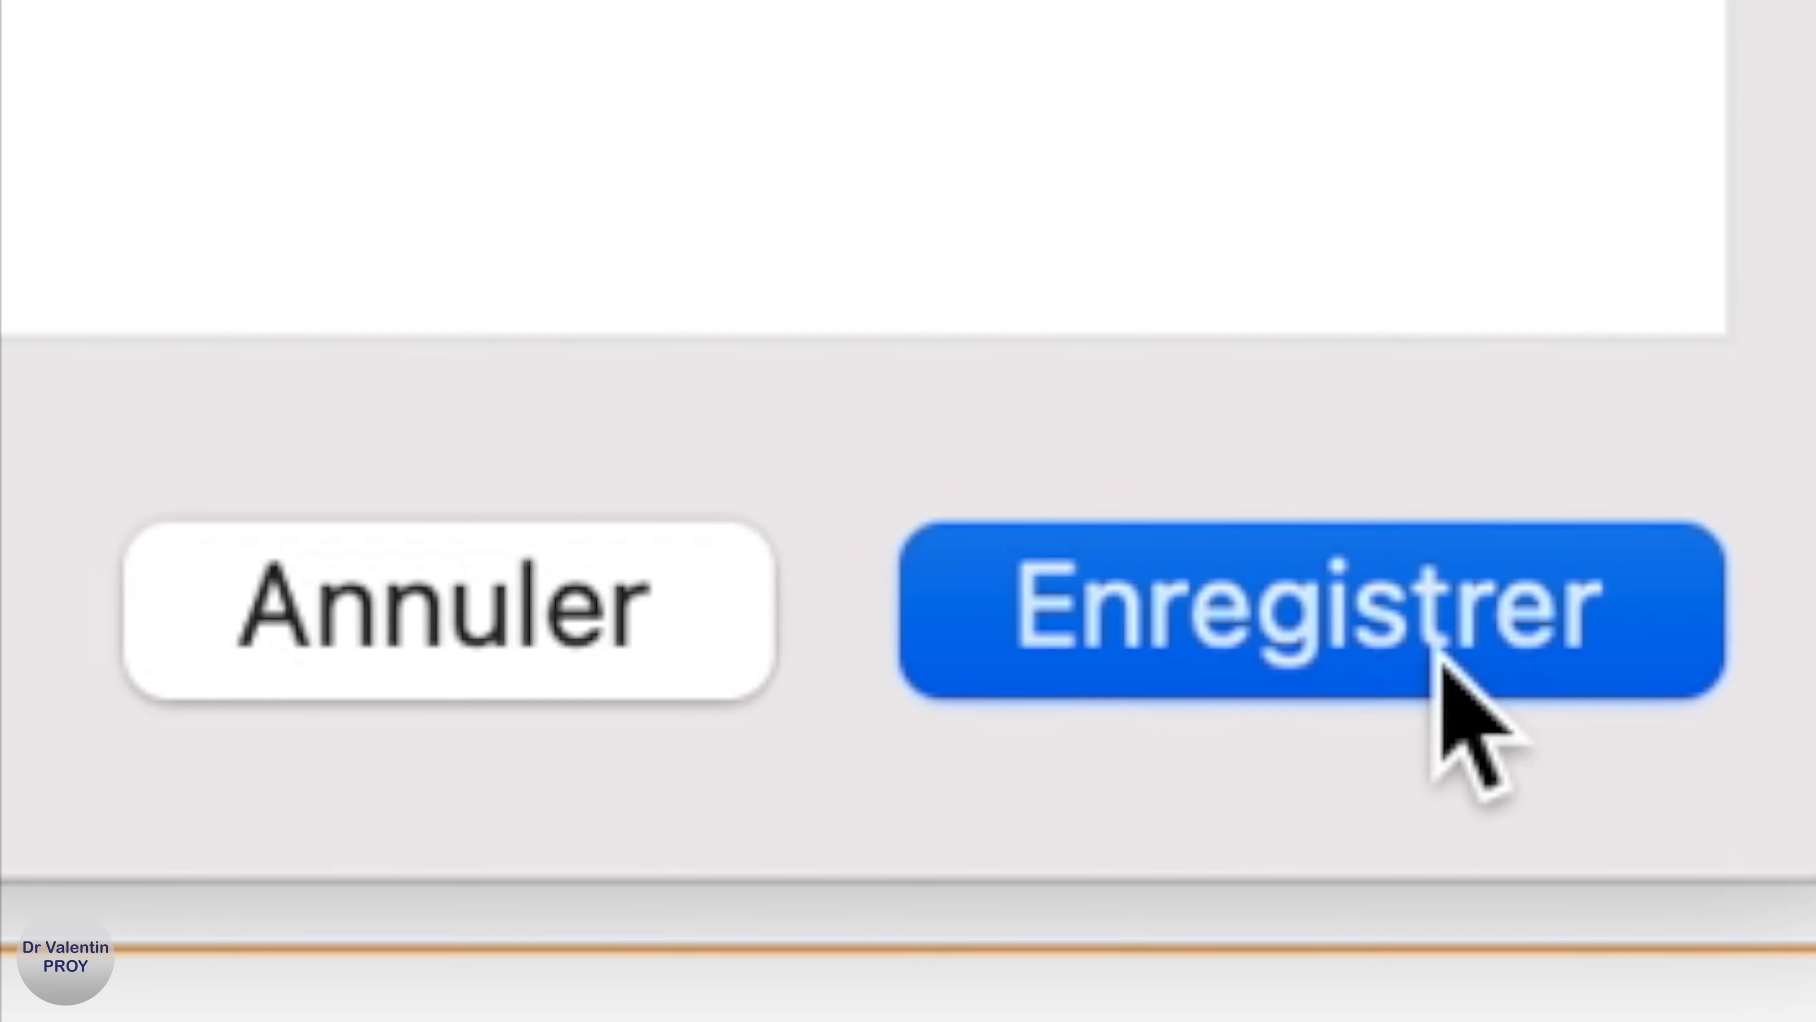
pyautogui.click(941, 464)
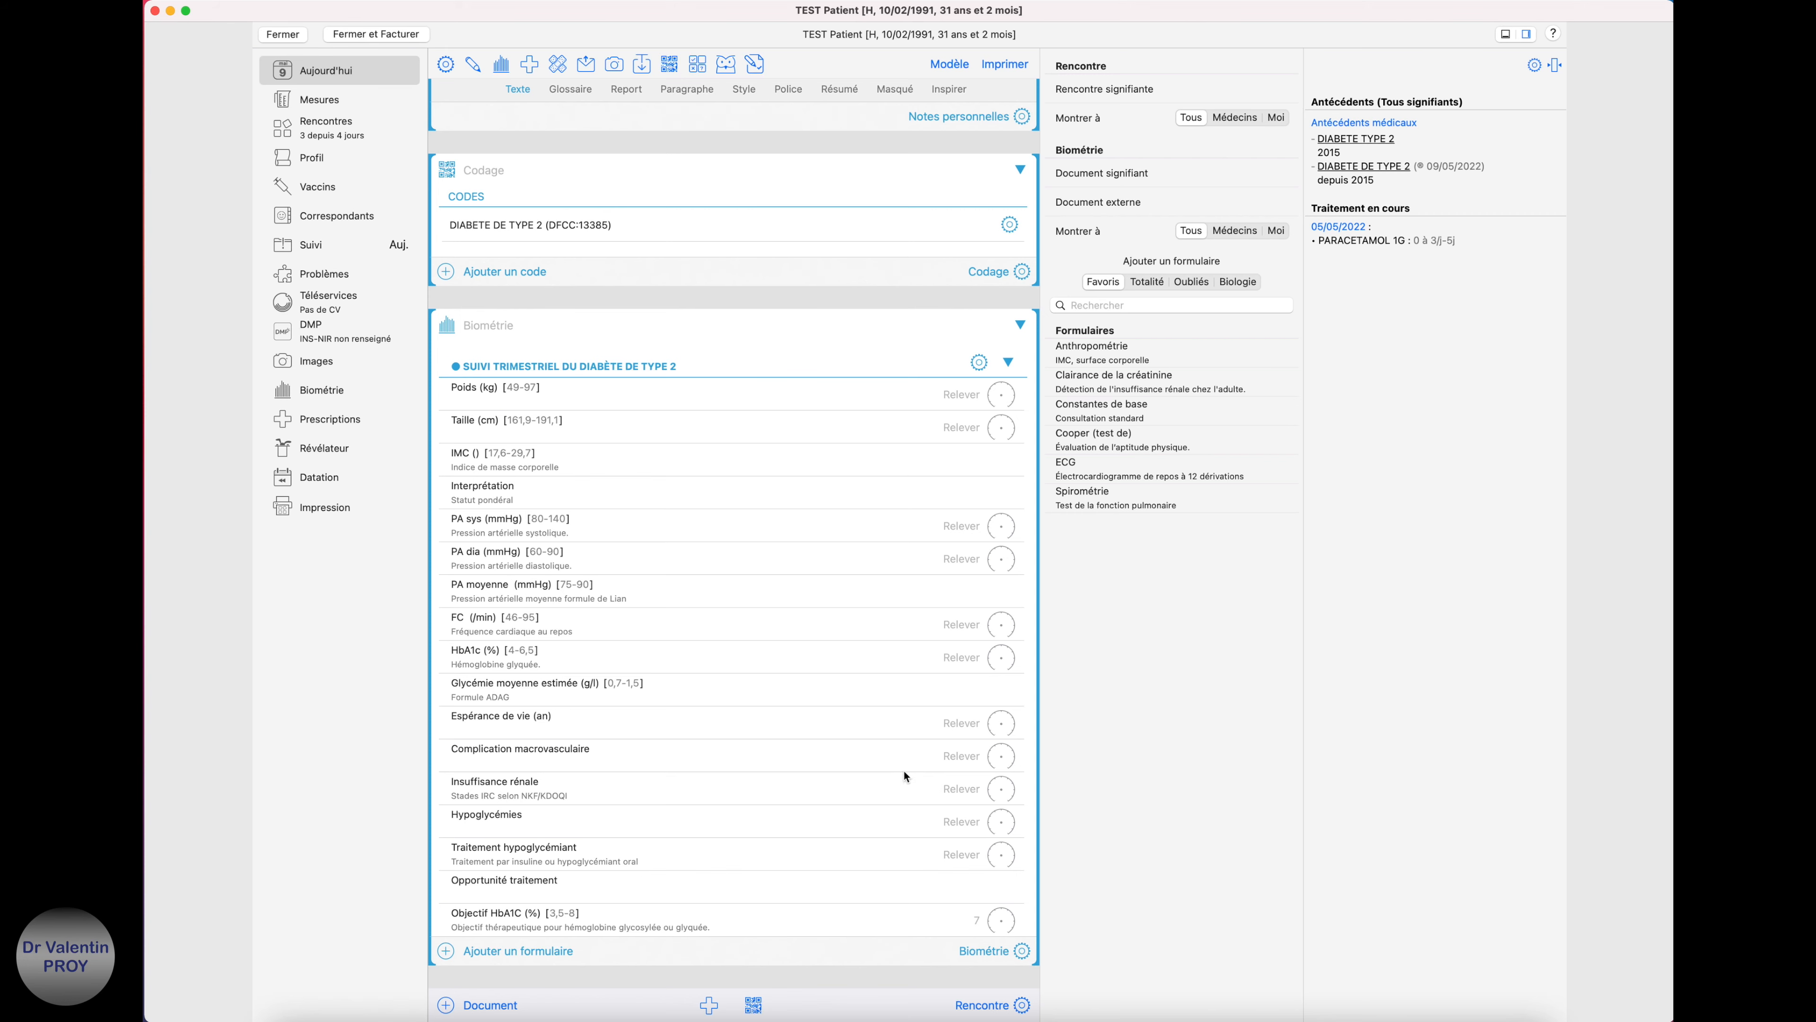
# Engage the ECG au repos task on 09/05/2022 with document creation turned off, and save it
pyautogui.scroll(10, 846, 616)
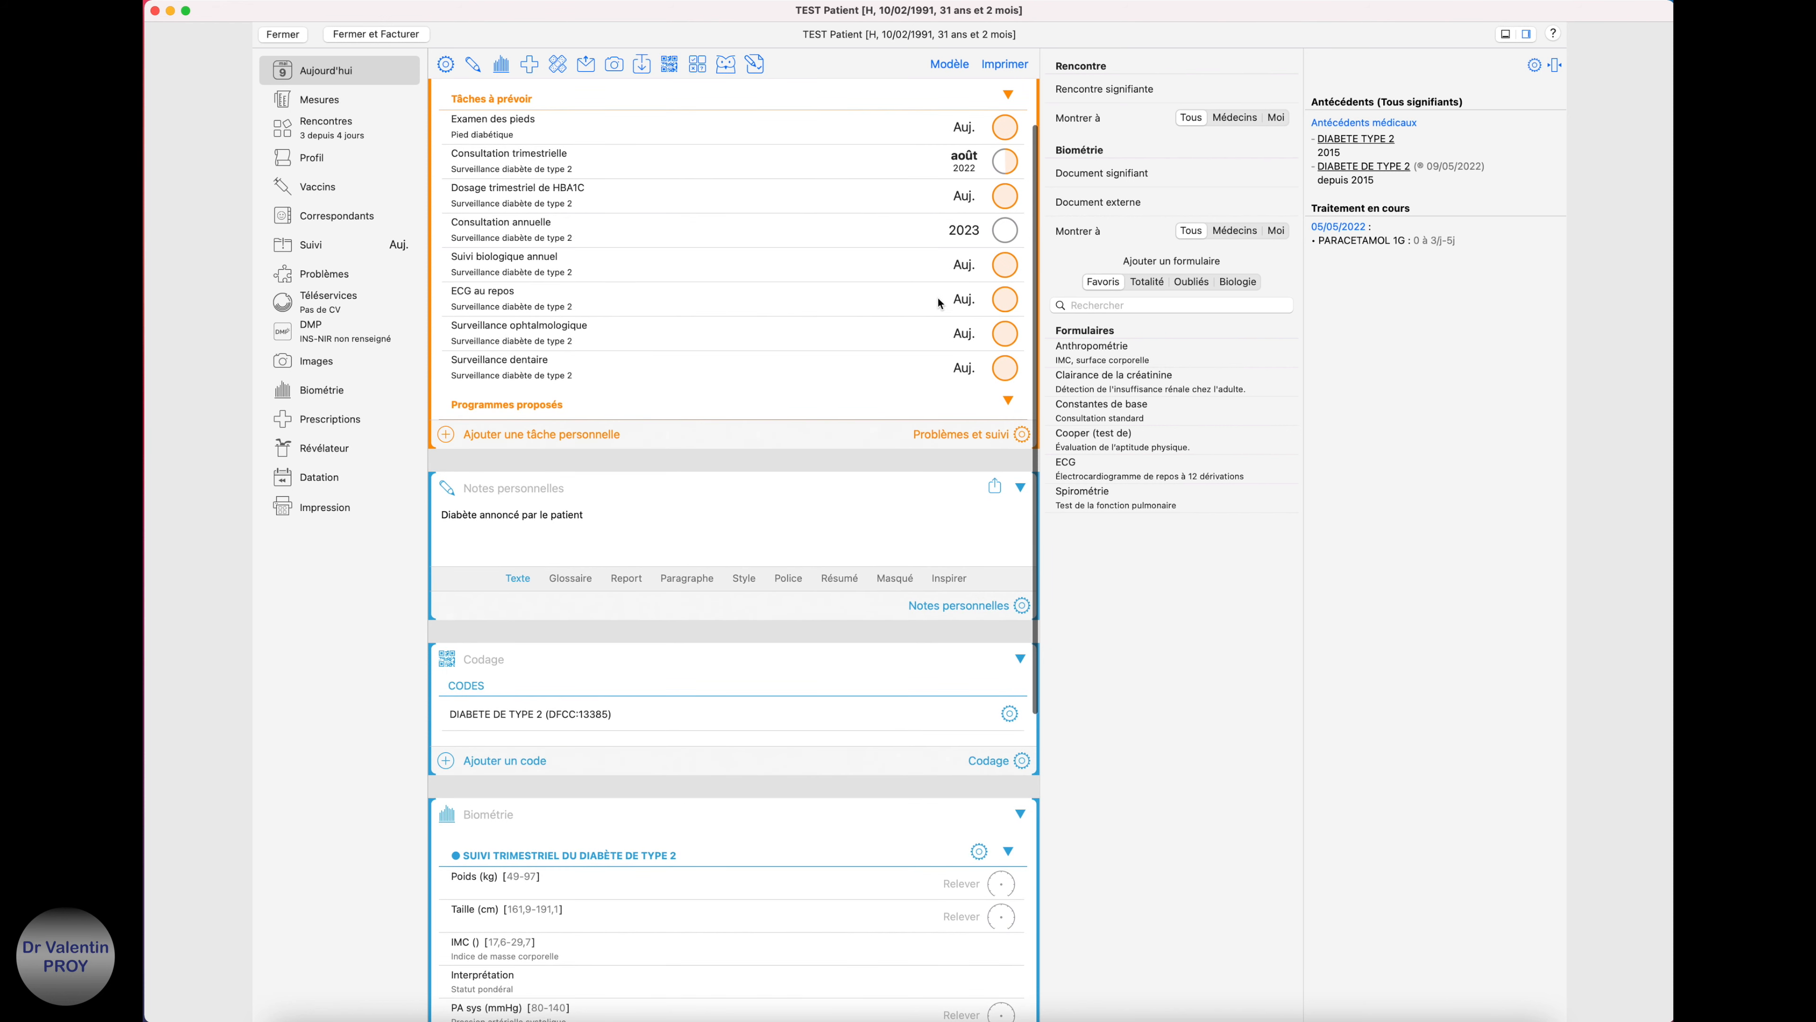
pyautogui.click(1006, 301)
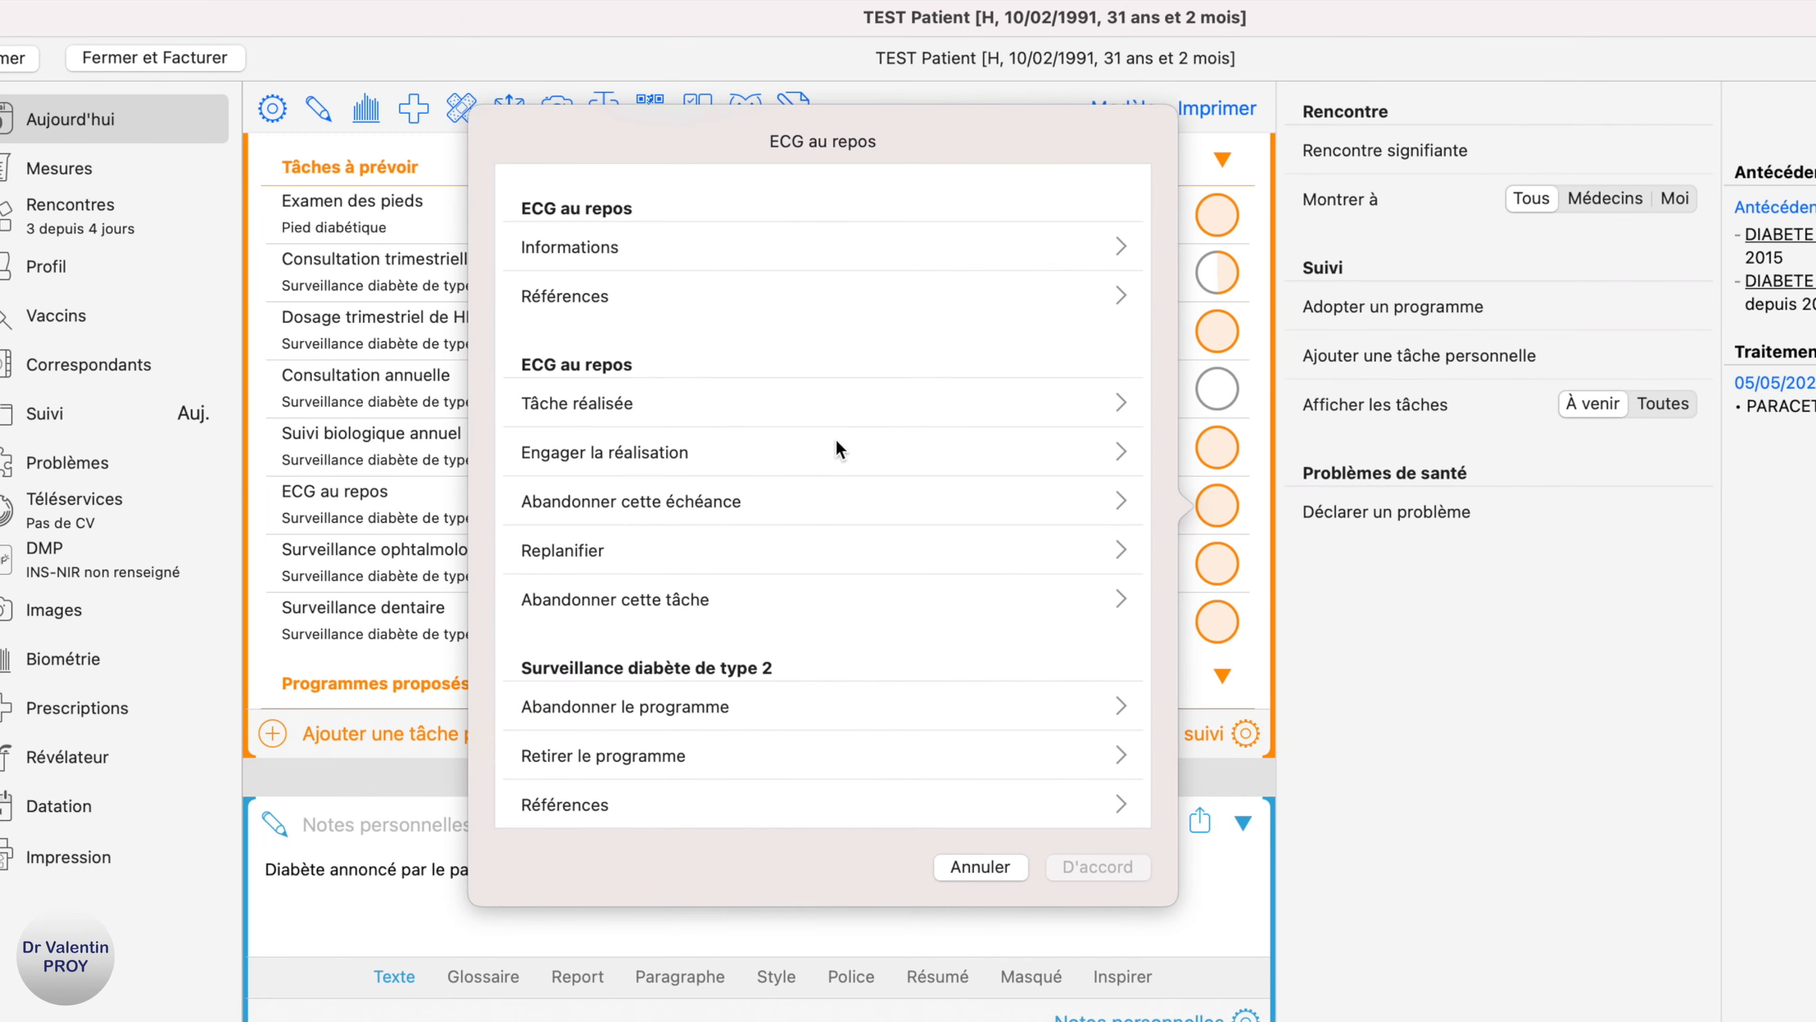
pyautogui.click(834, 444)
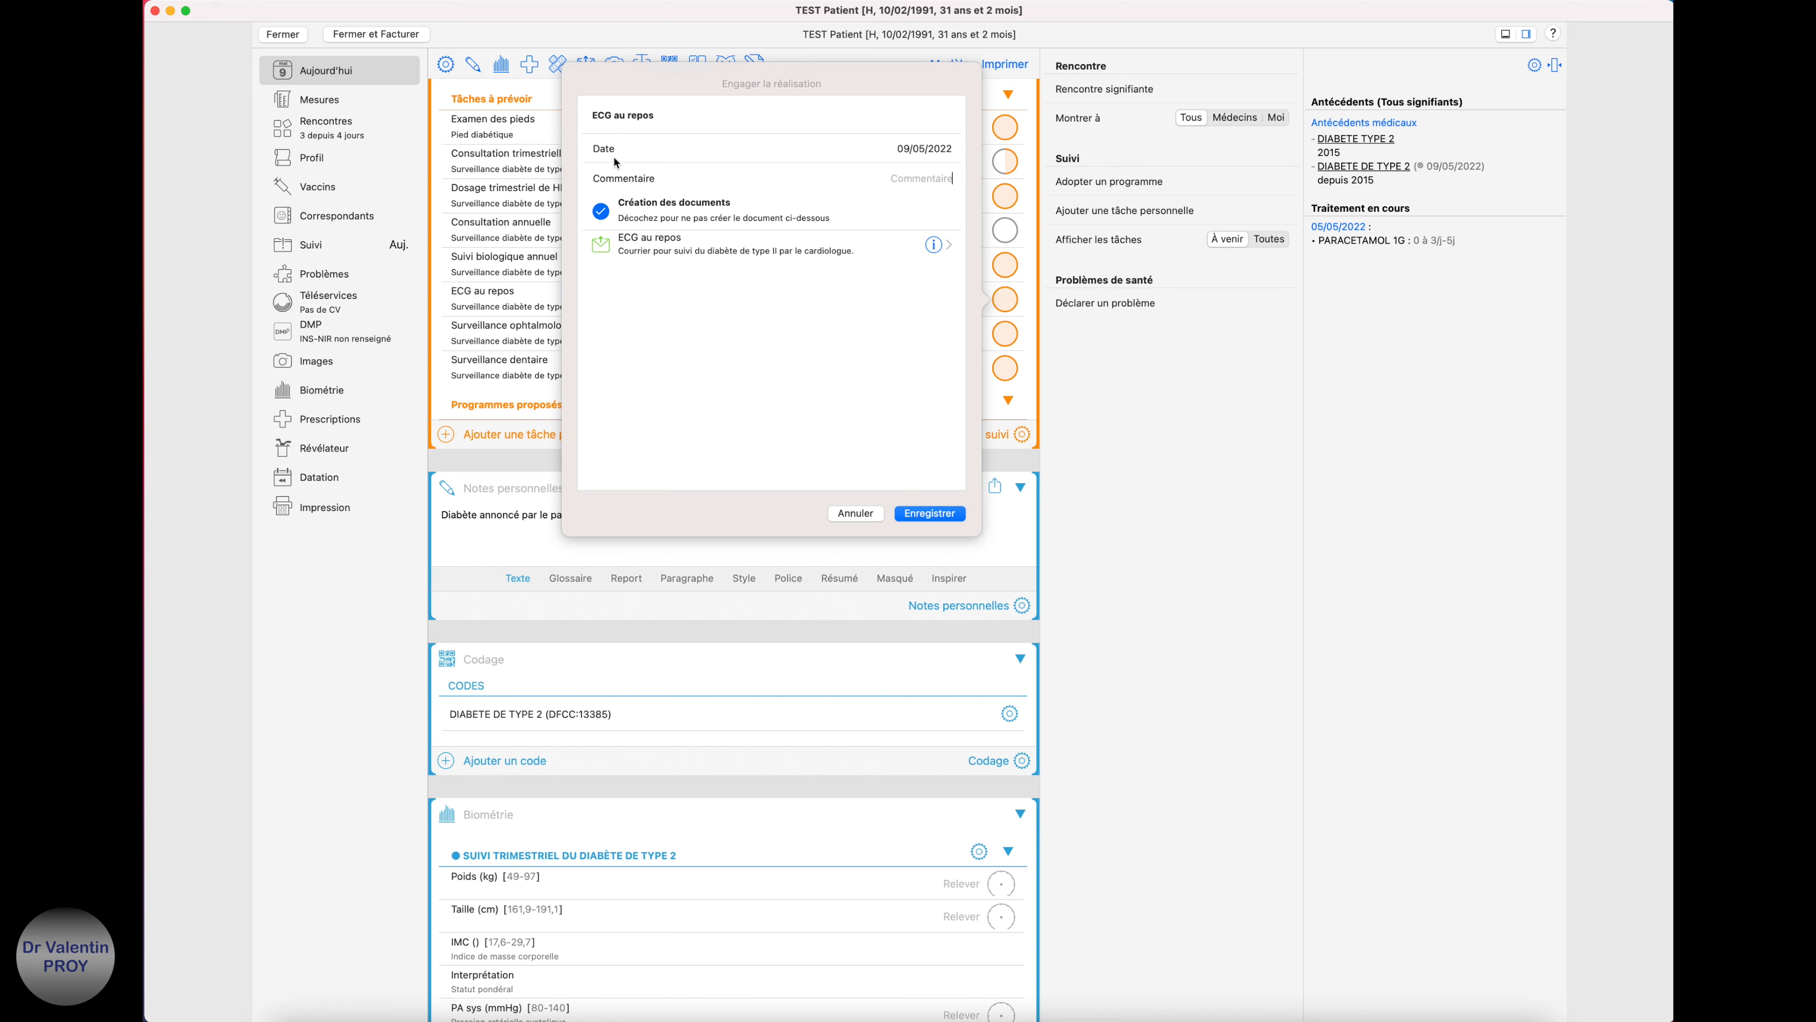
pyautogui.click(601, 212)
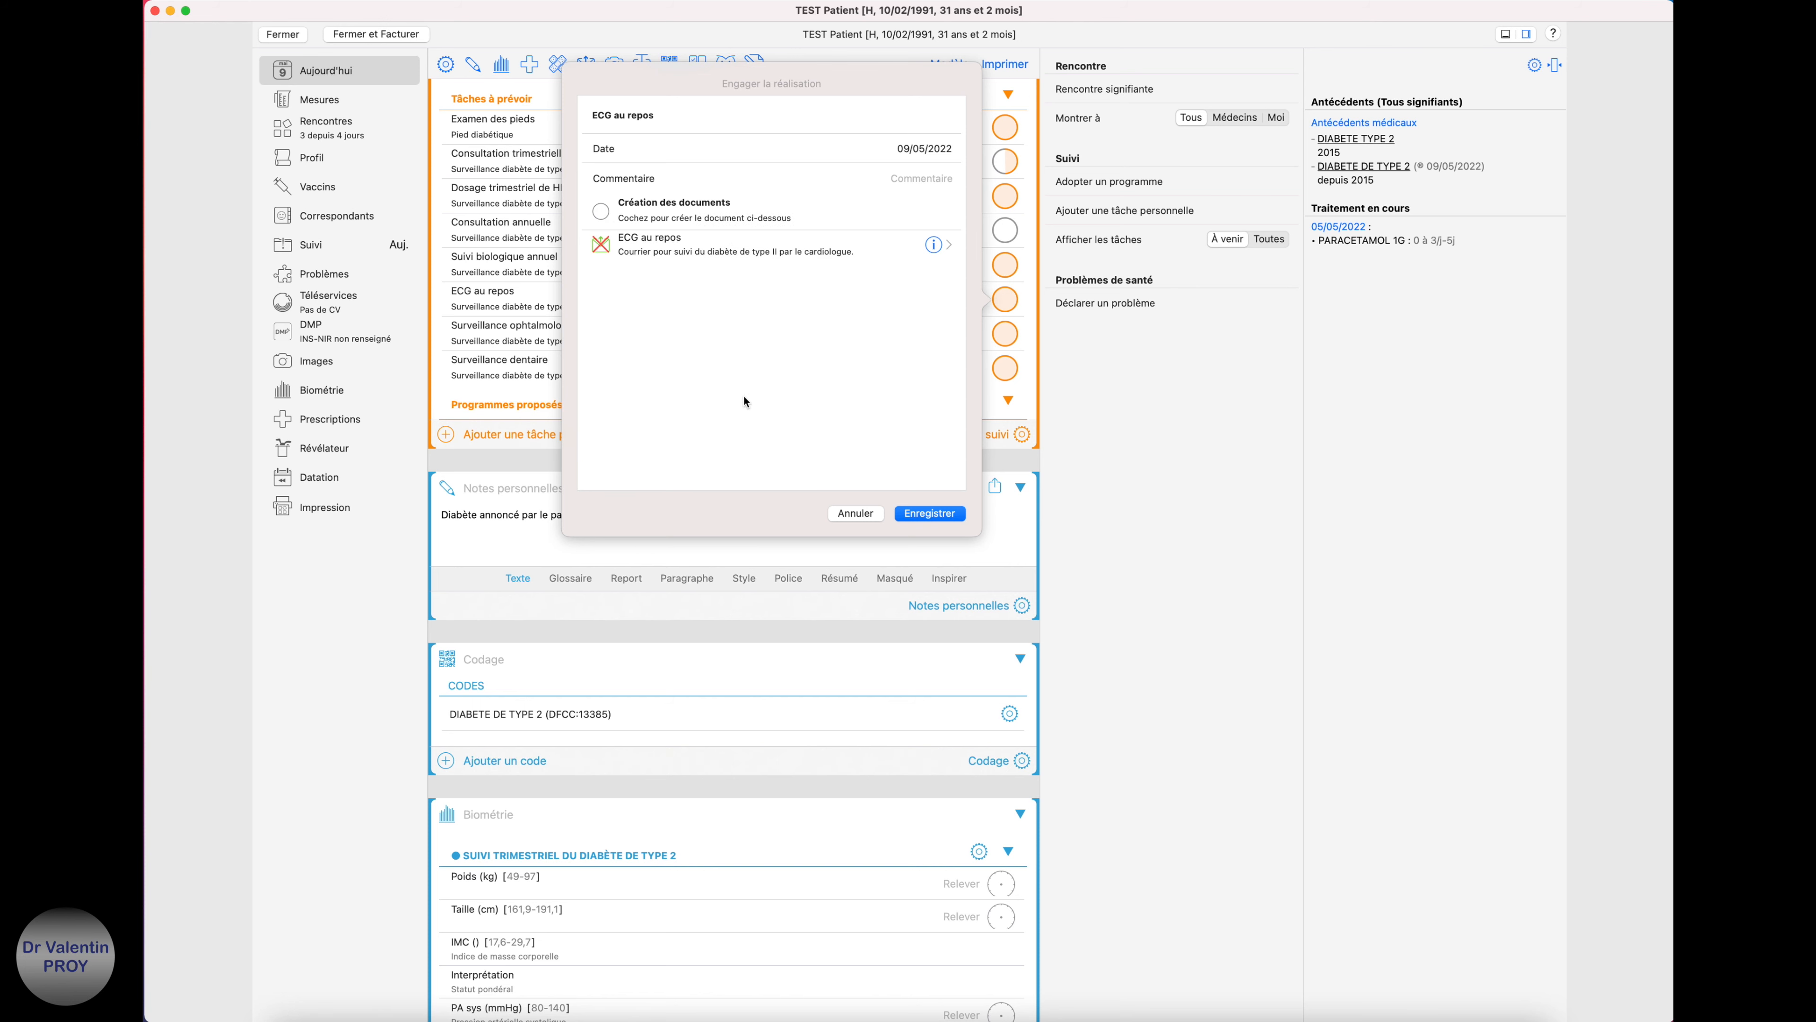
pyautogui.click(922, 512)
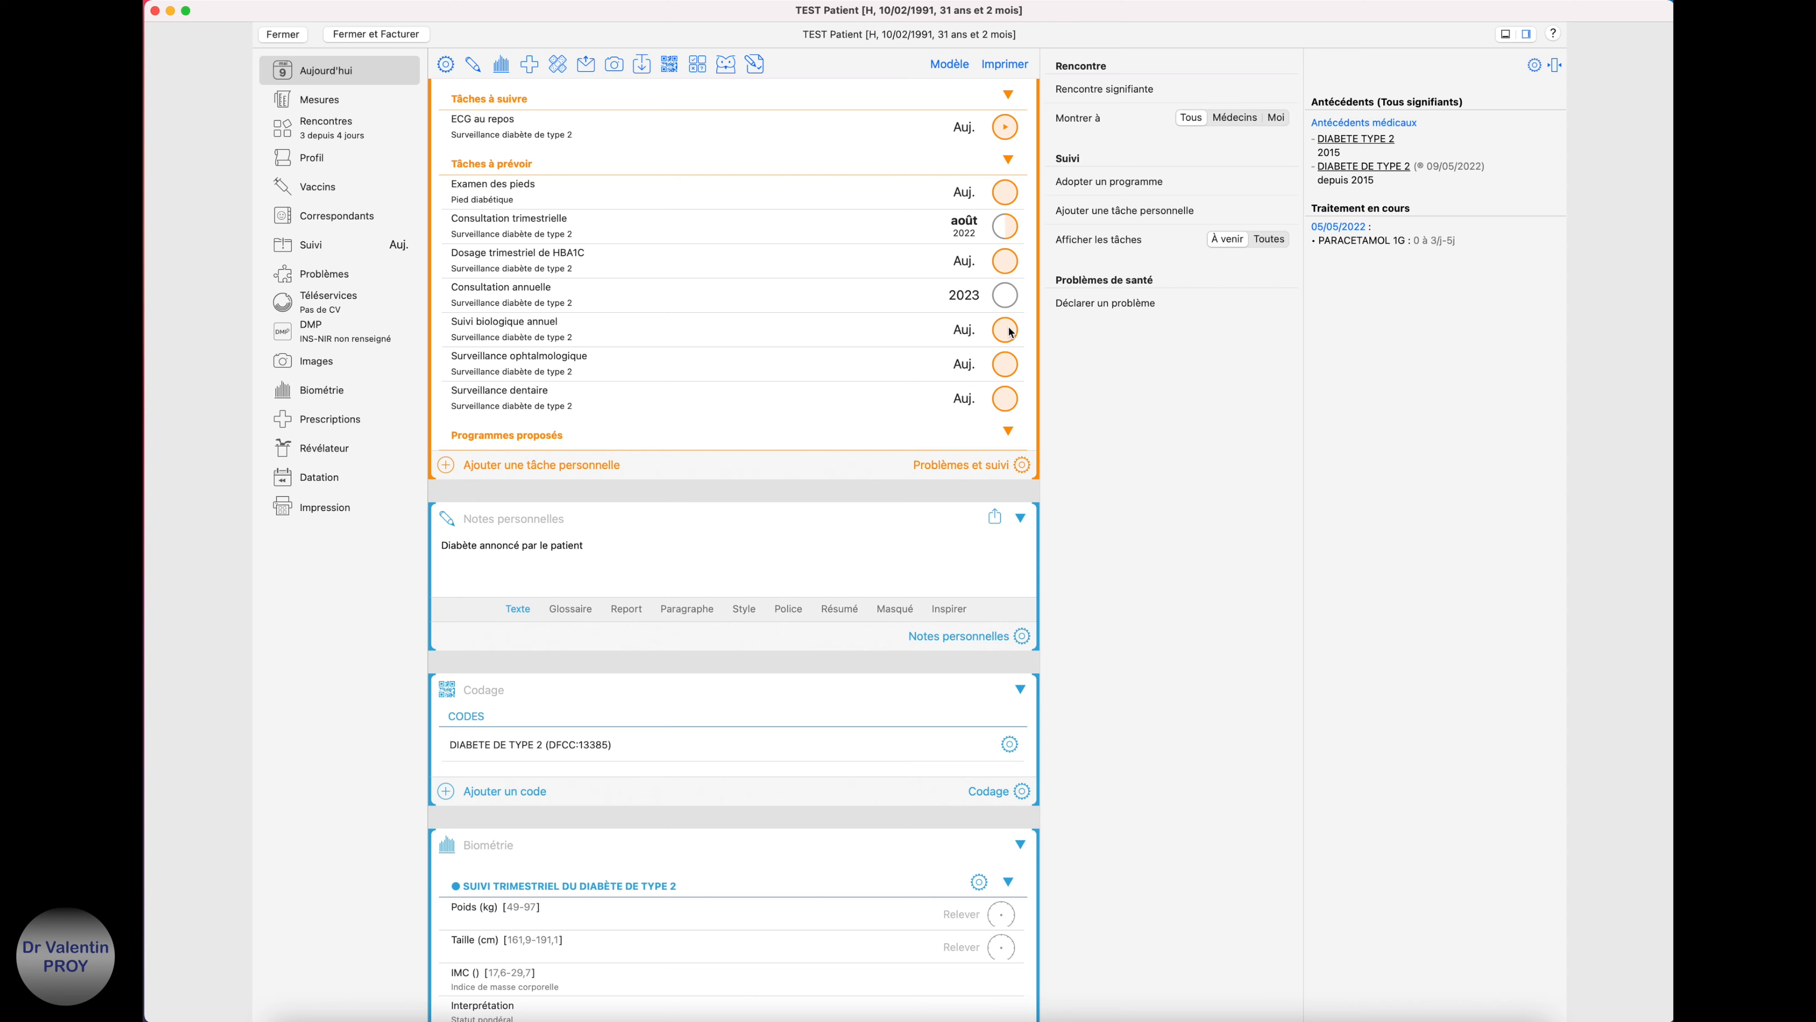
# Engage the Suivi biologique annuel and Surveillance ophtalmologique tasks on 09/05/2022, both without creating their documents
pyautogui.click(1010, 331)
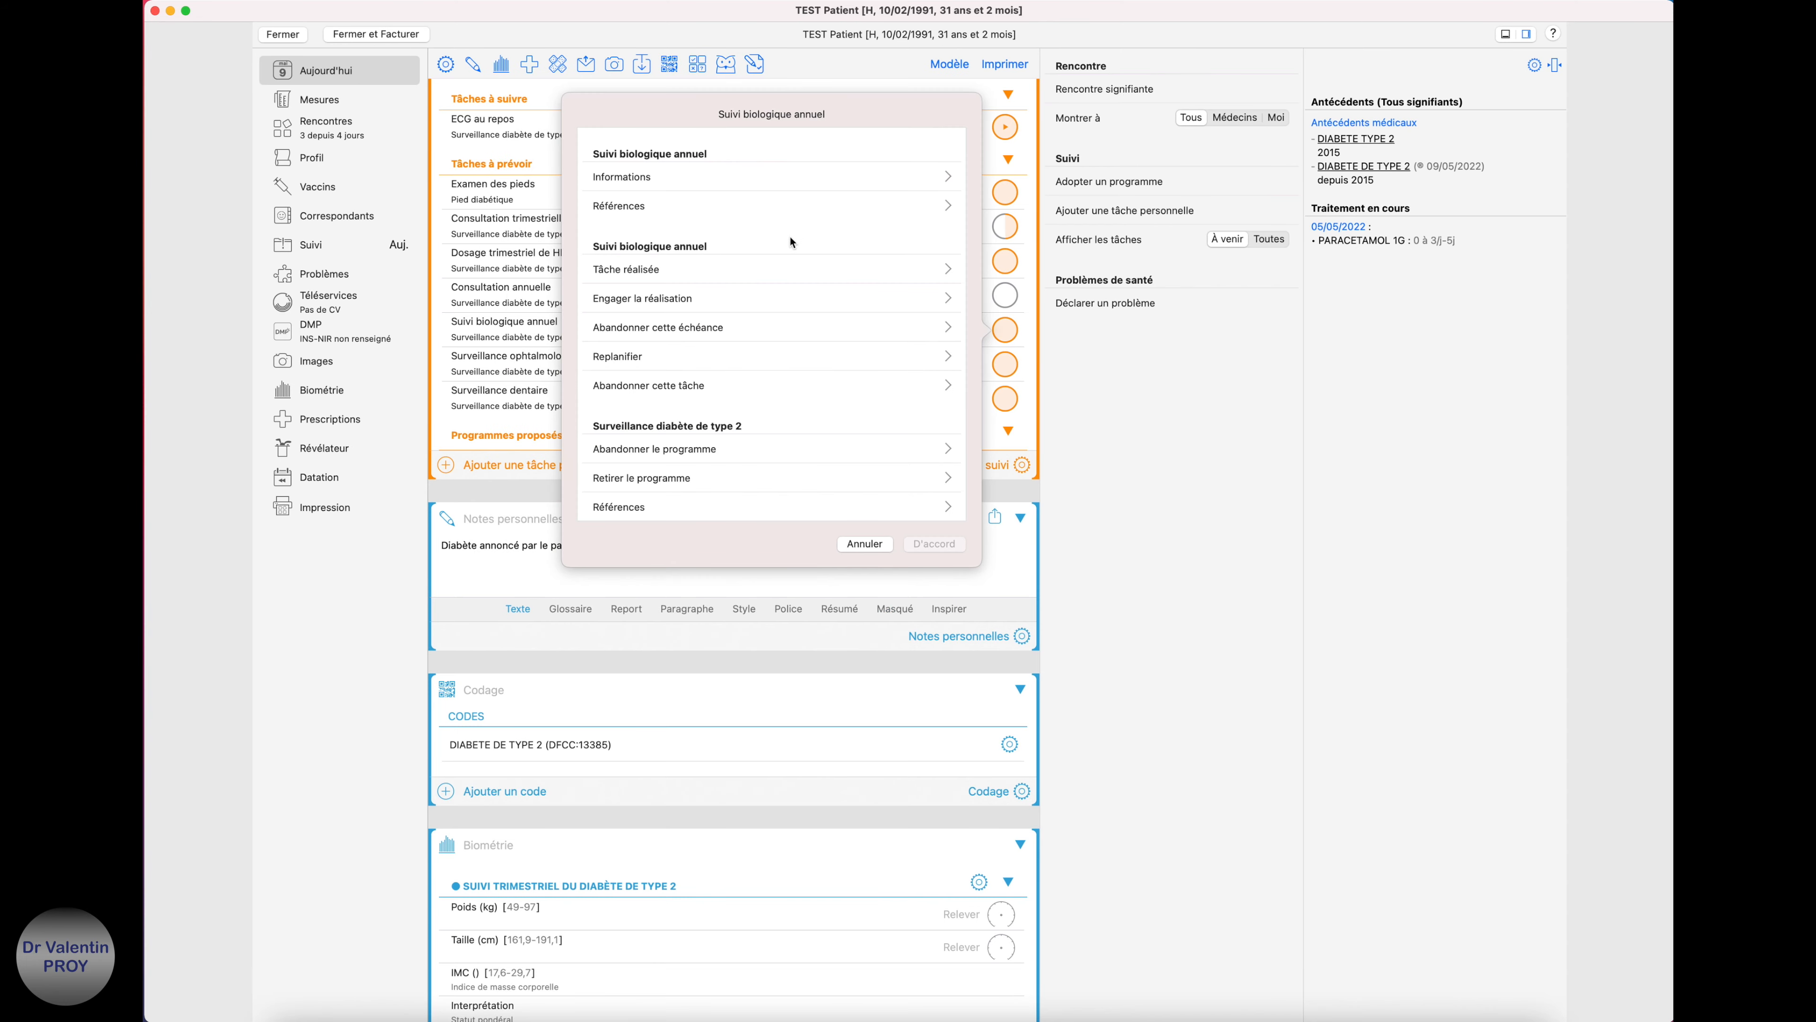
pyautogui.click(708, 296)
pyautogui.click(599, 243)
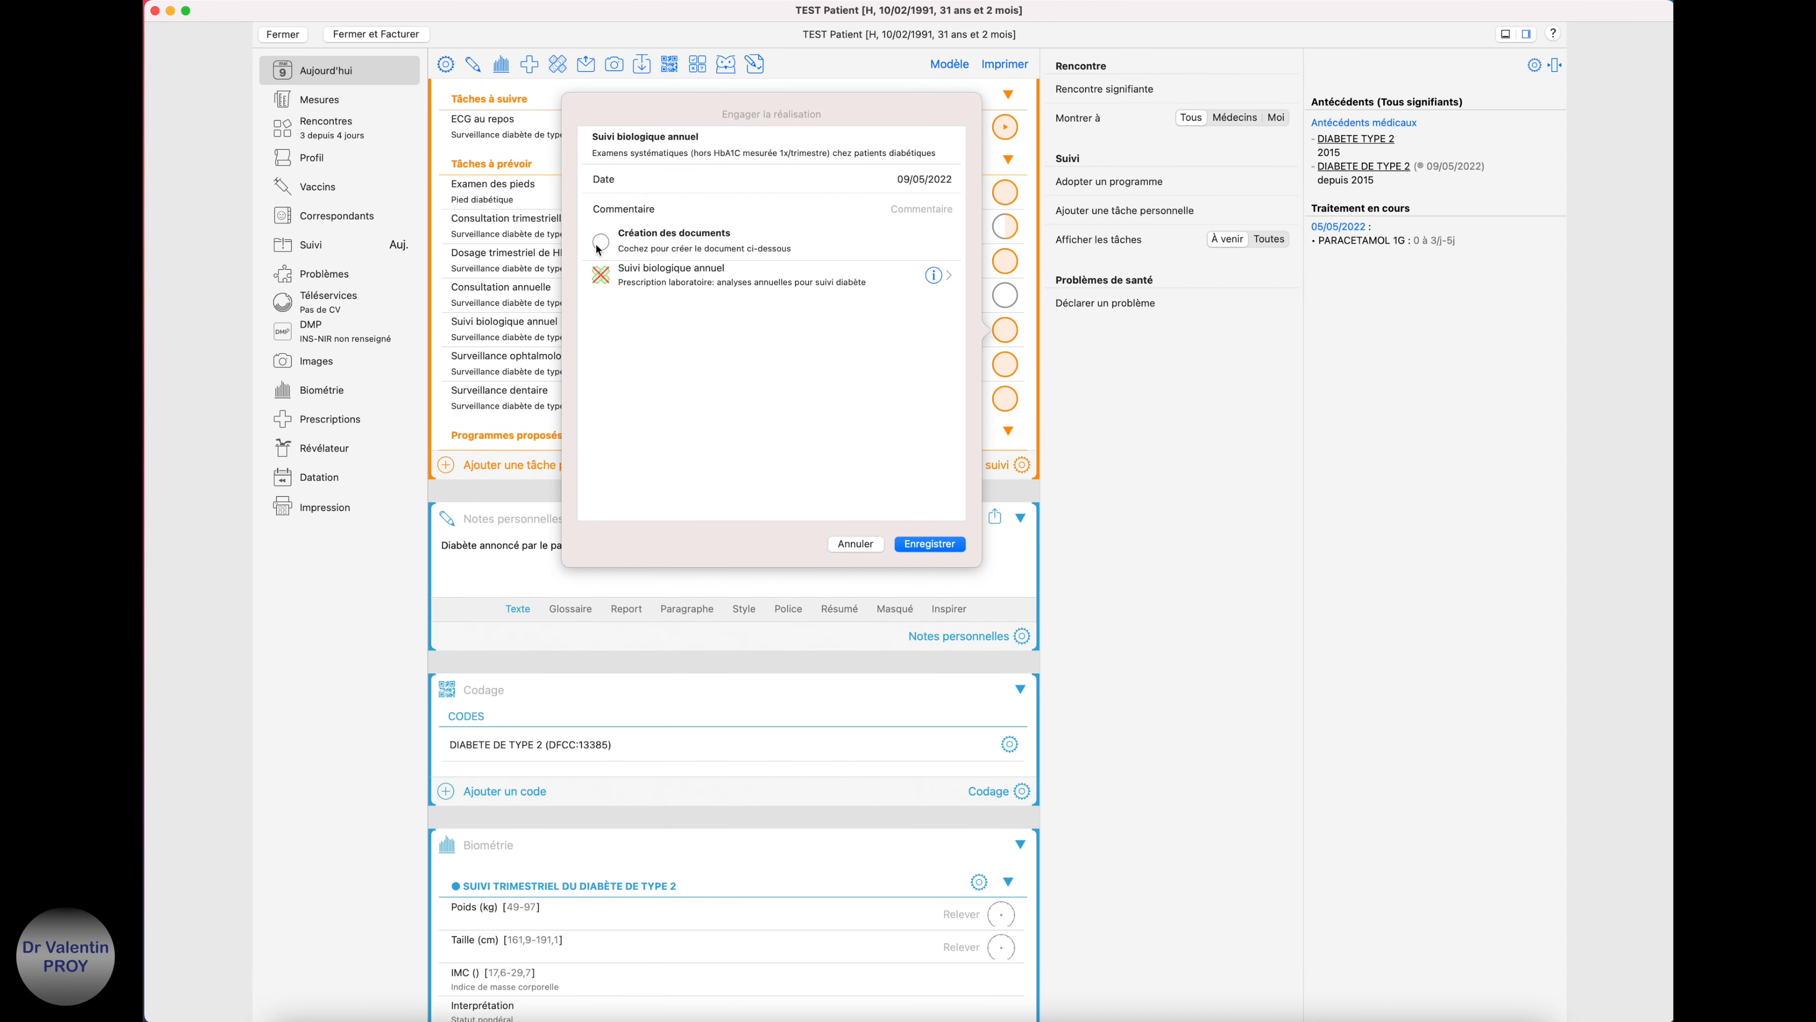
pyautogui.click(929, 545)
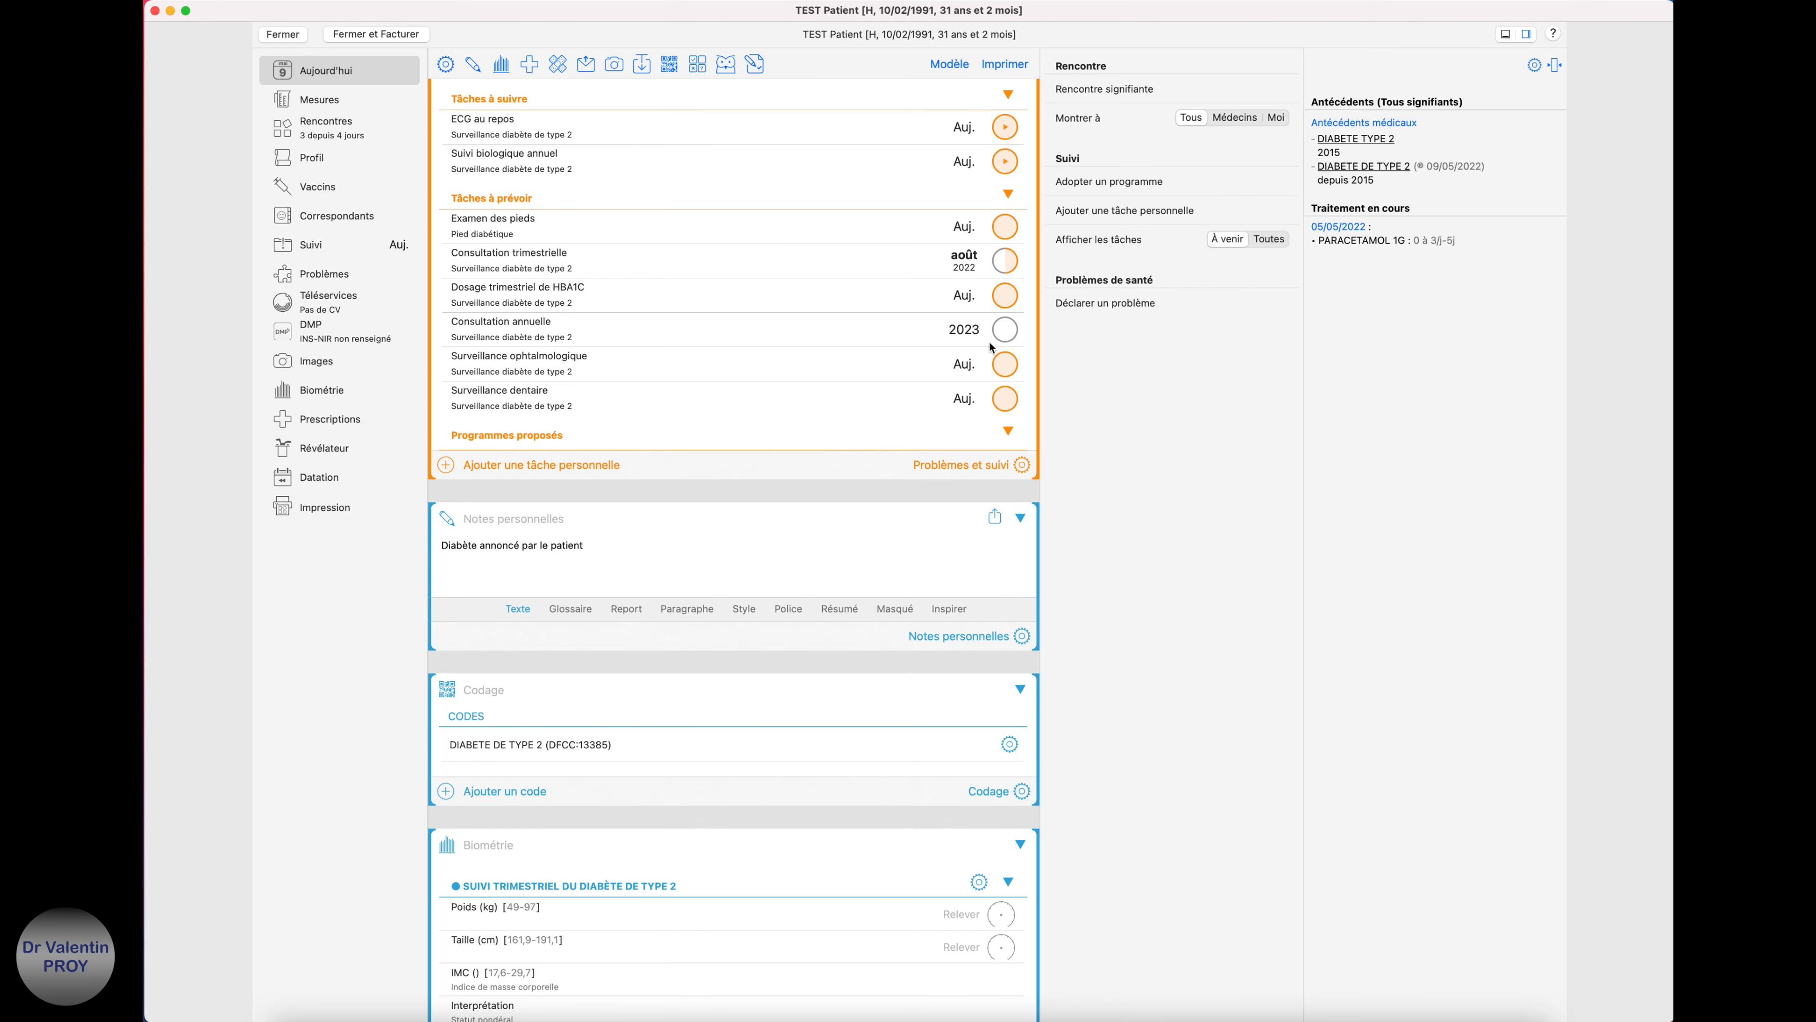
pyautogui.click(1007, 371)
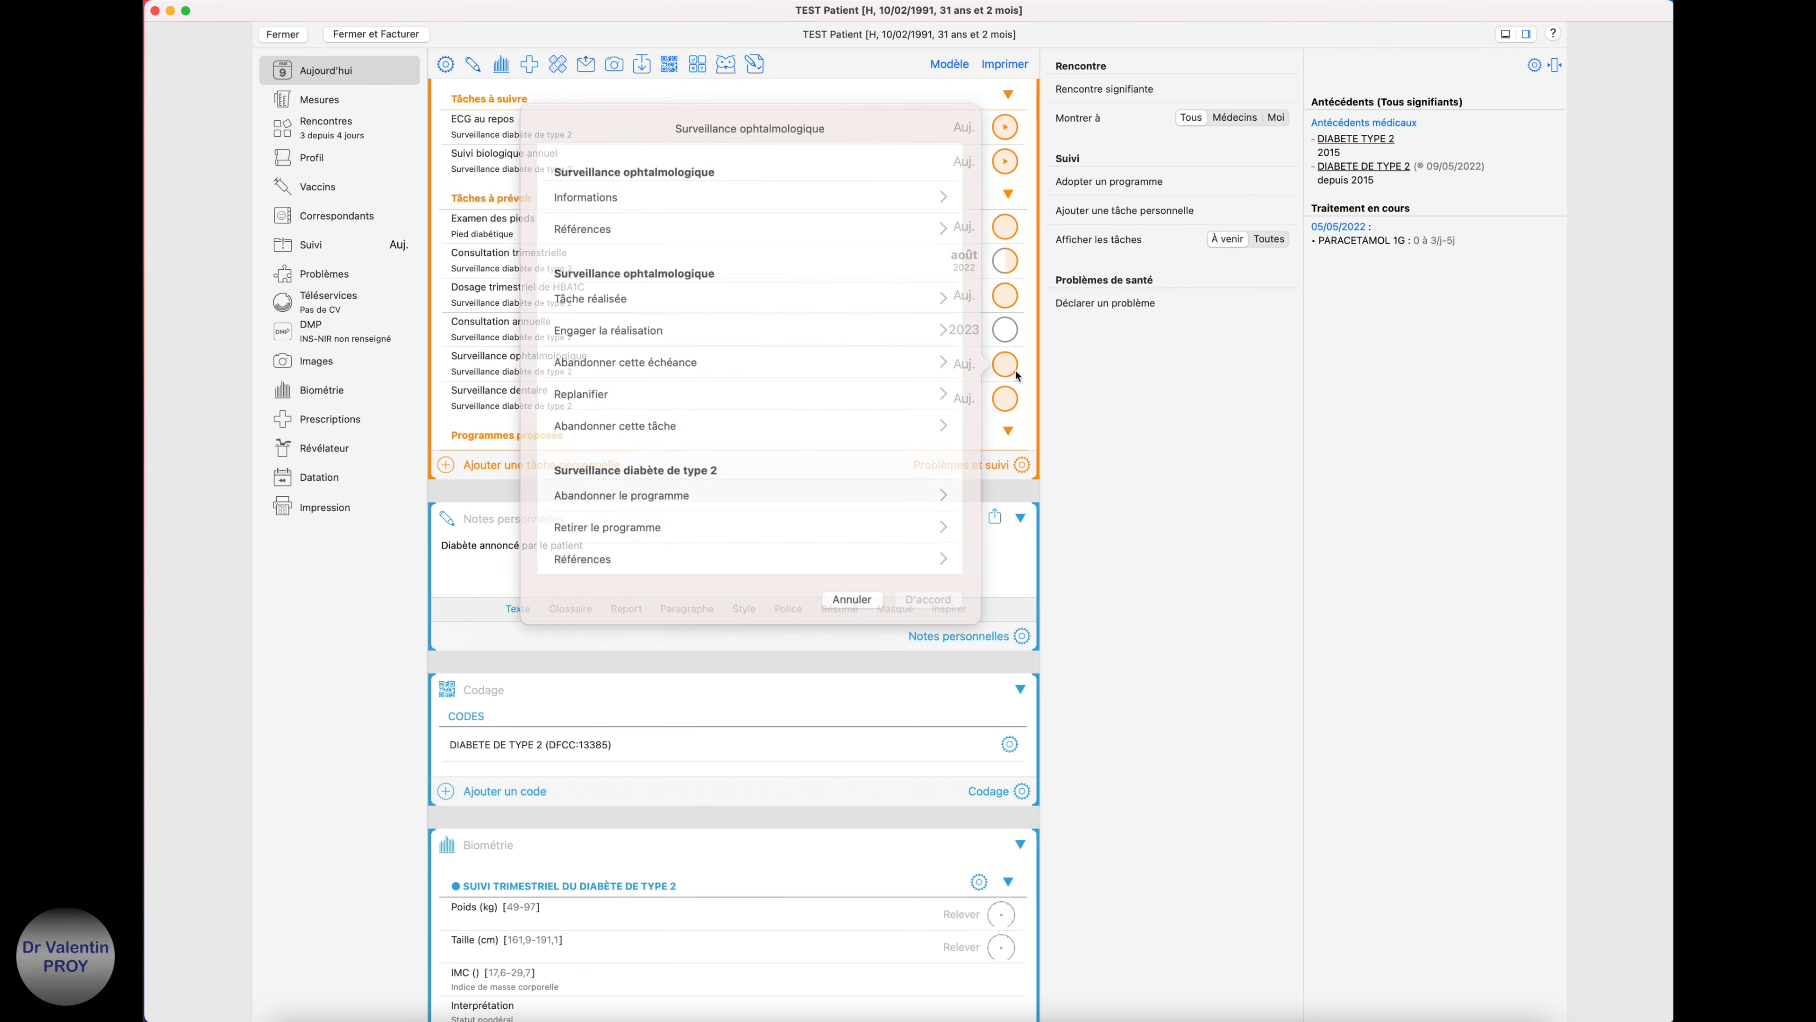
pyautogui.click(746, 331)
pyautogui.click(929, 578)
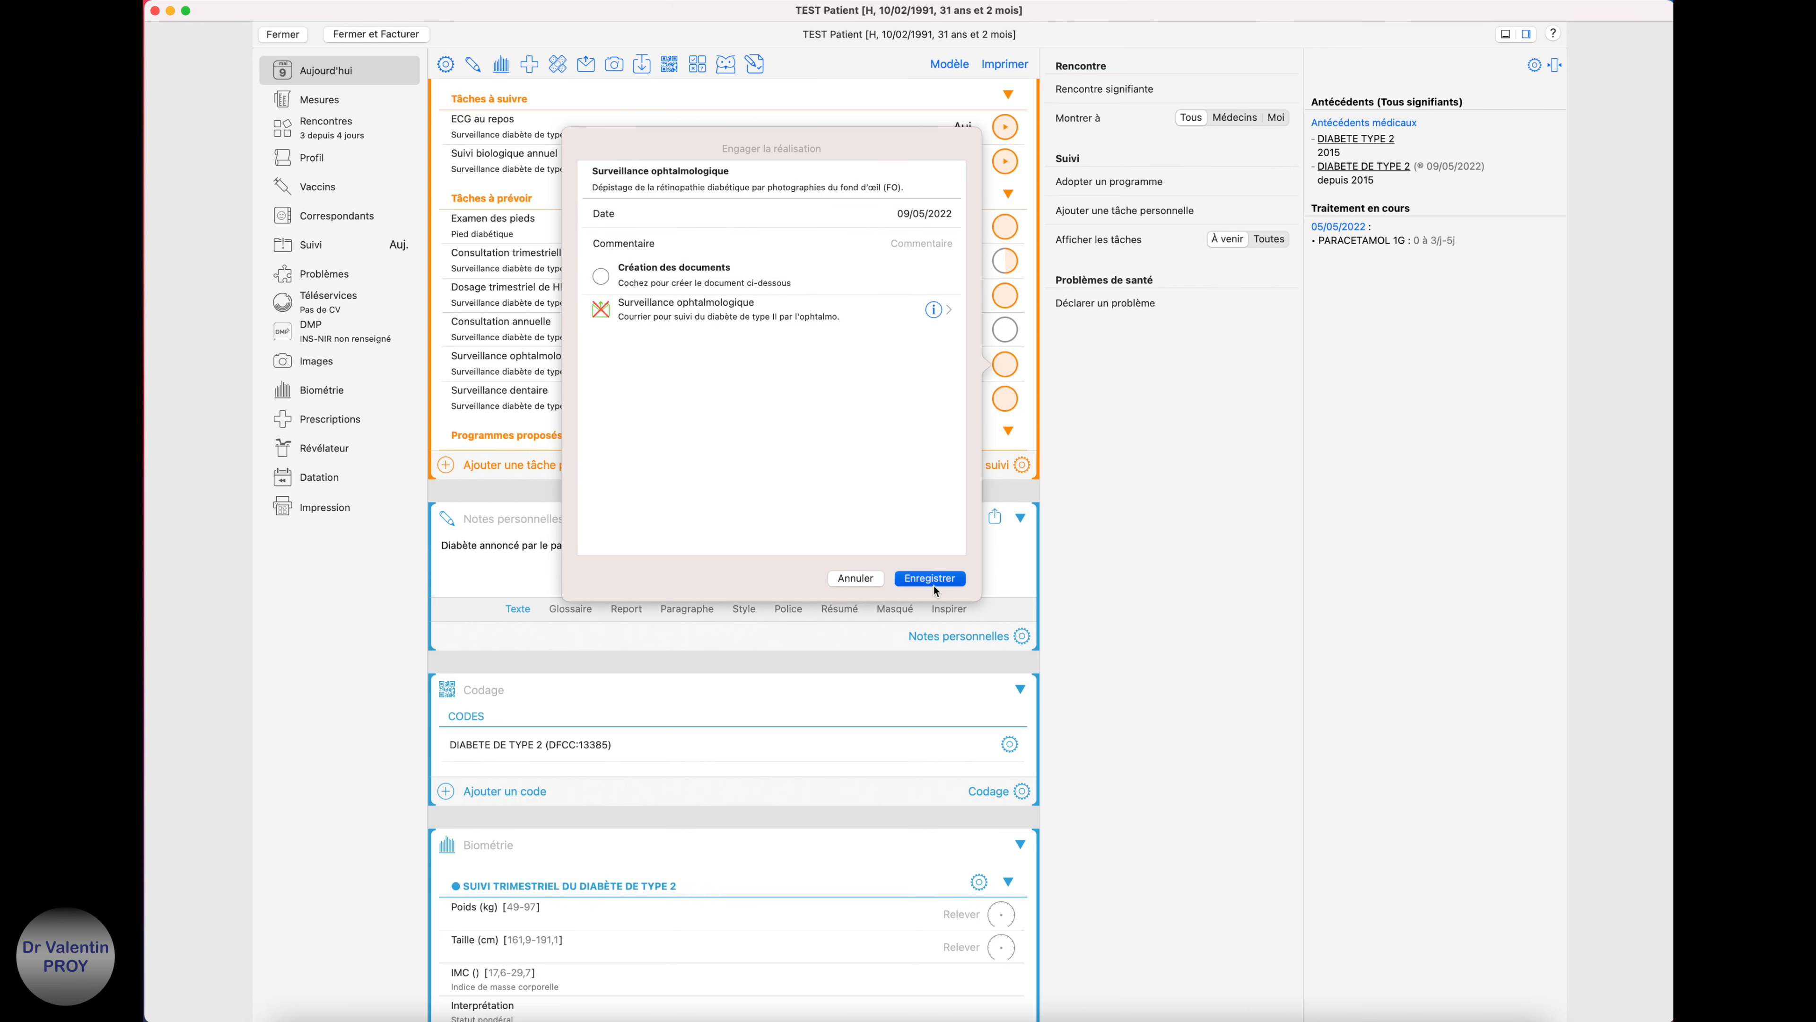
# Abandon the Surveillance dentaire task on 09/05/2022 with the comment "ne souhaite pas de dentiste"
pyautogui.click(1005, 405)
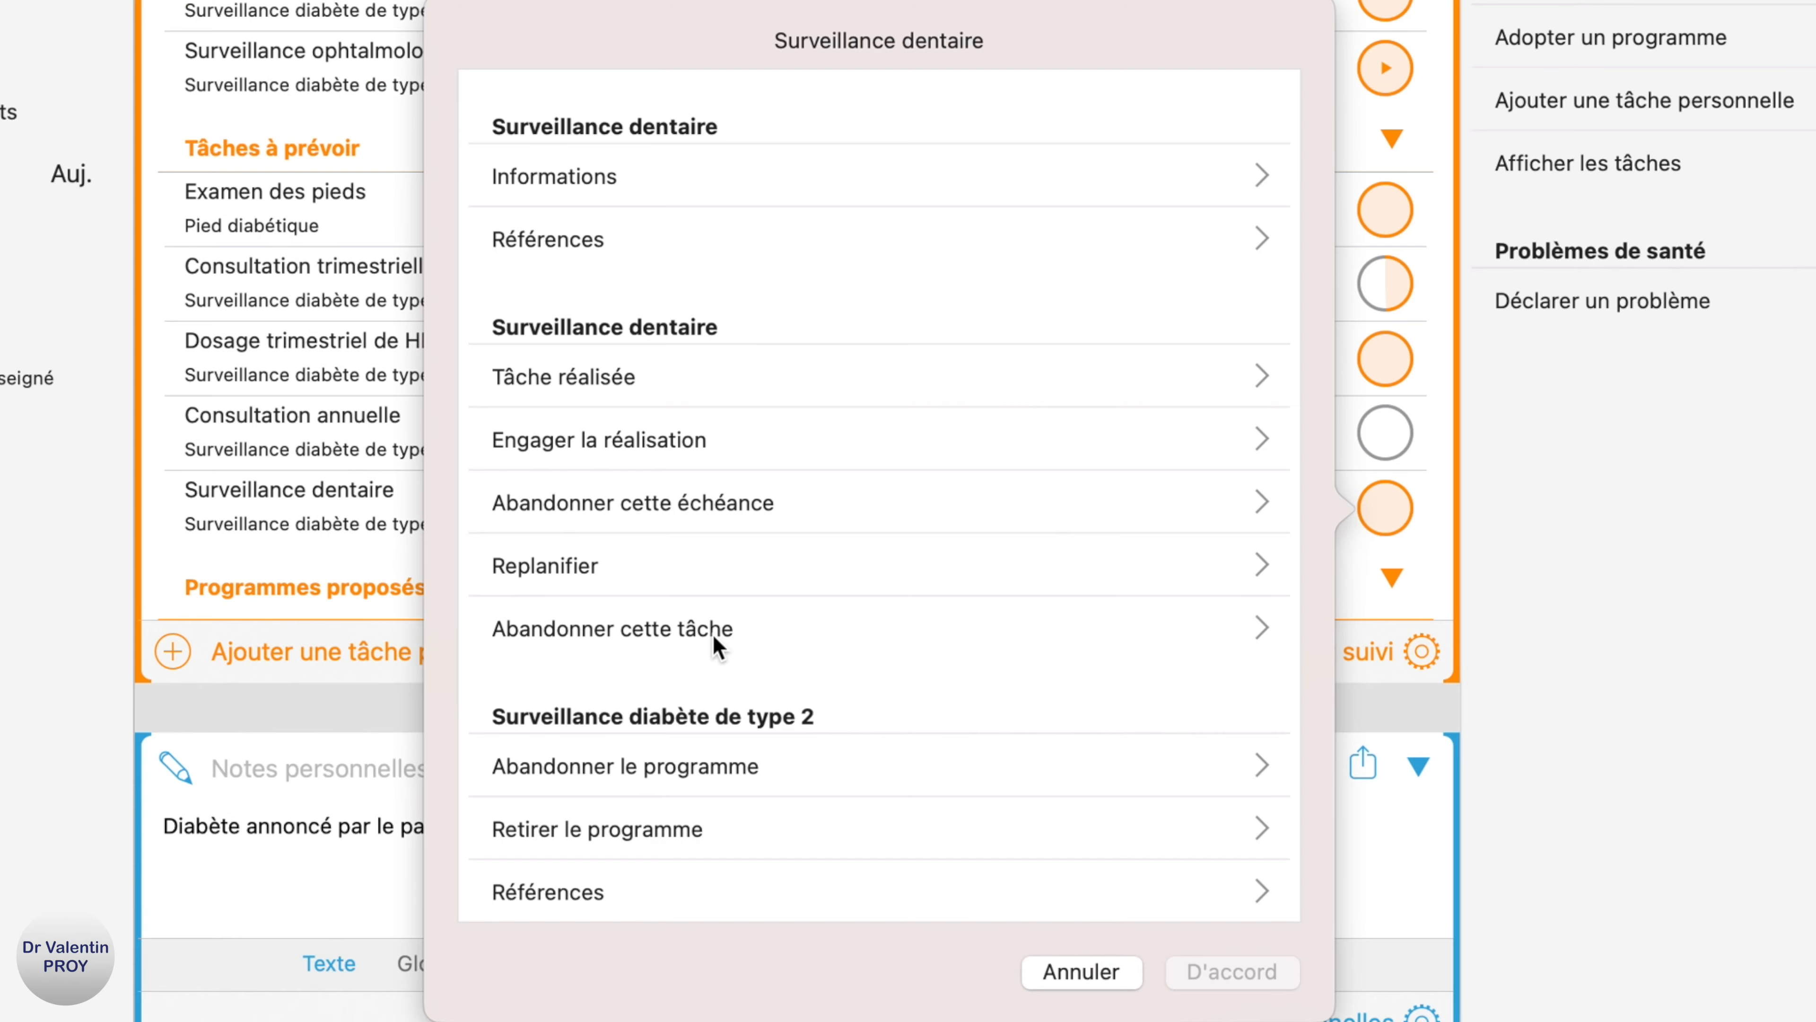
pyautogui.click(695, 458)
pyautogui.click(1077, 237)
pyautogui.write('ne souhaite pas')
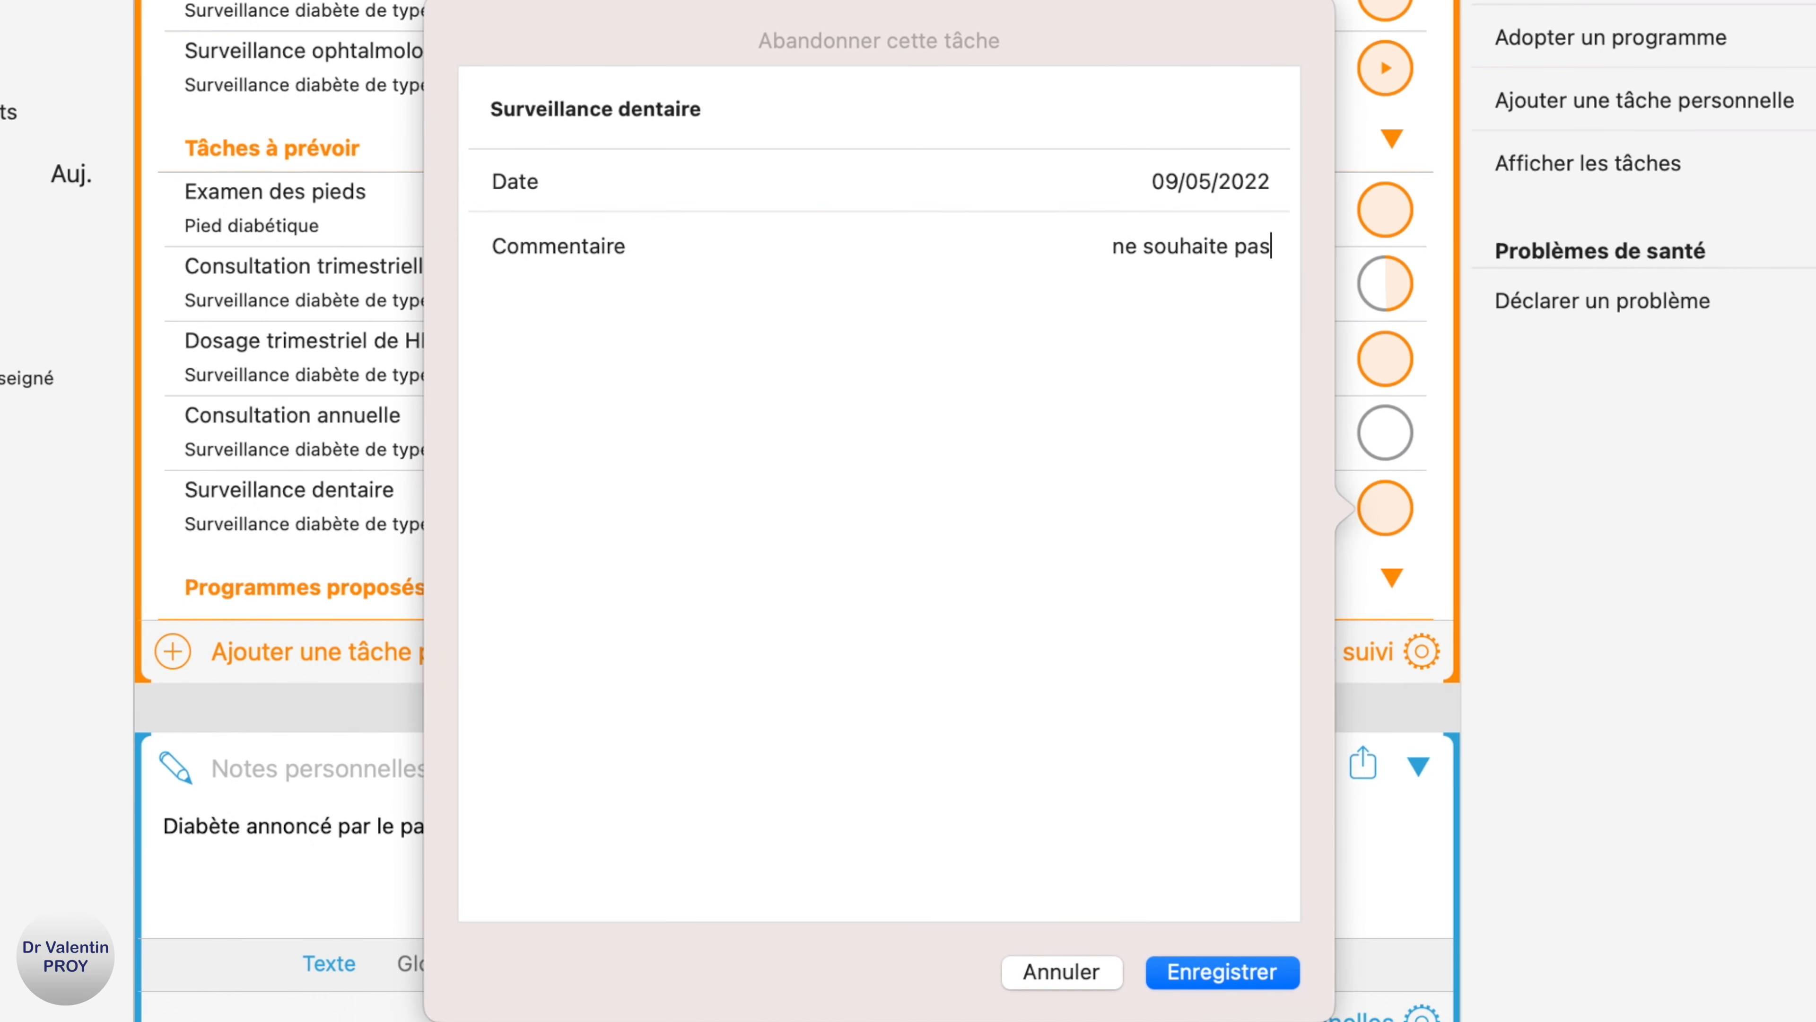
pyautogui.write(' de dentiste')
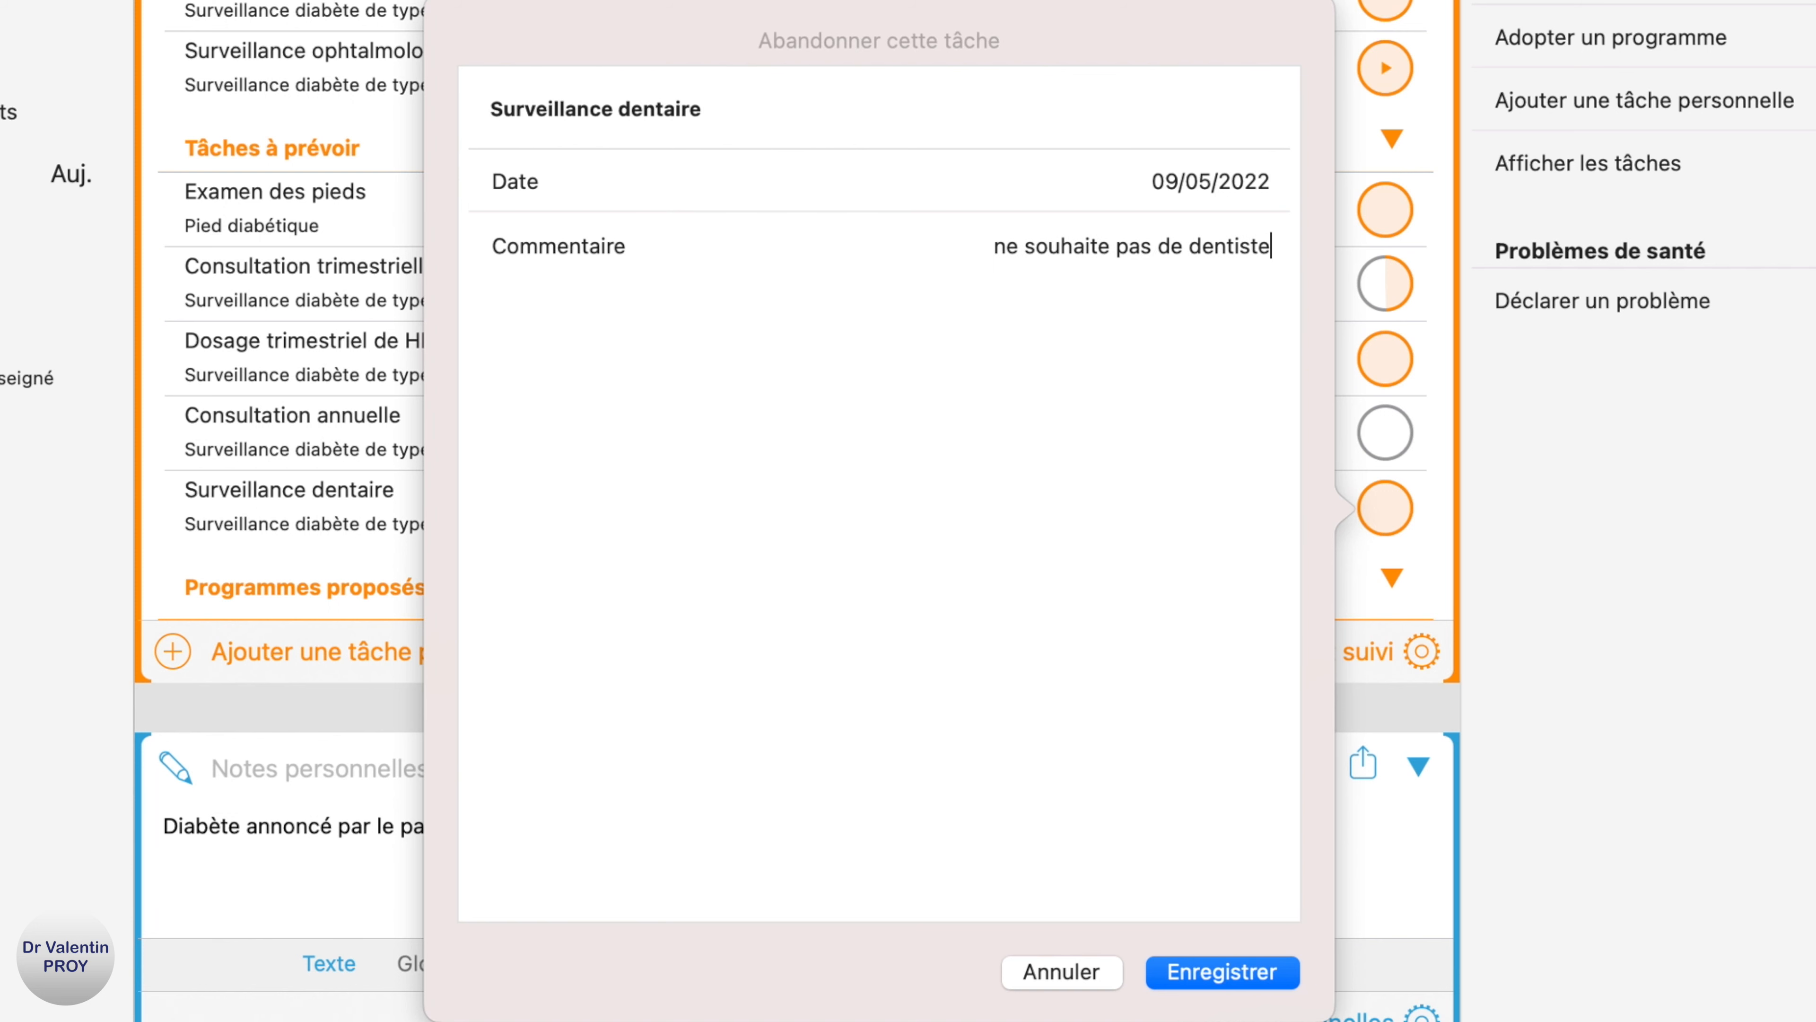
pyautogui.click(1291, 971)
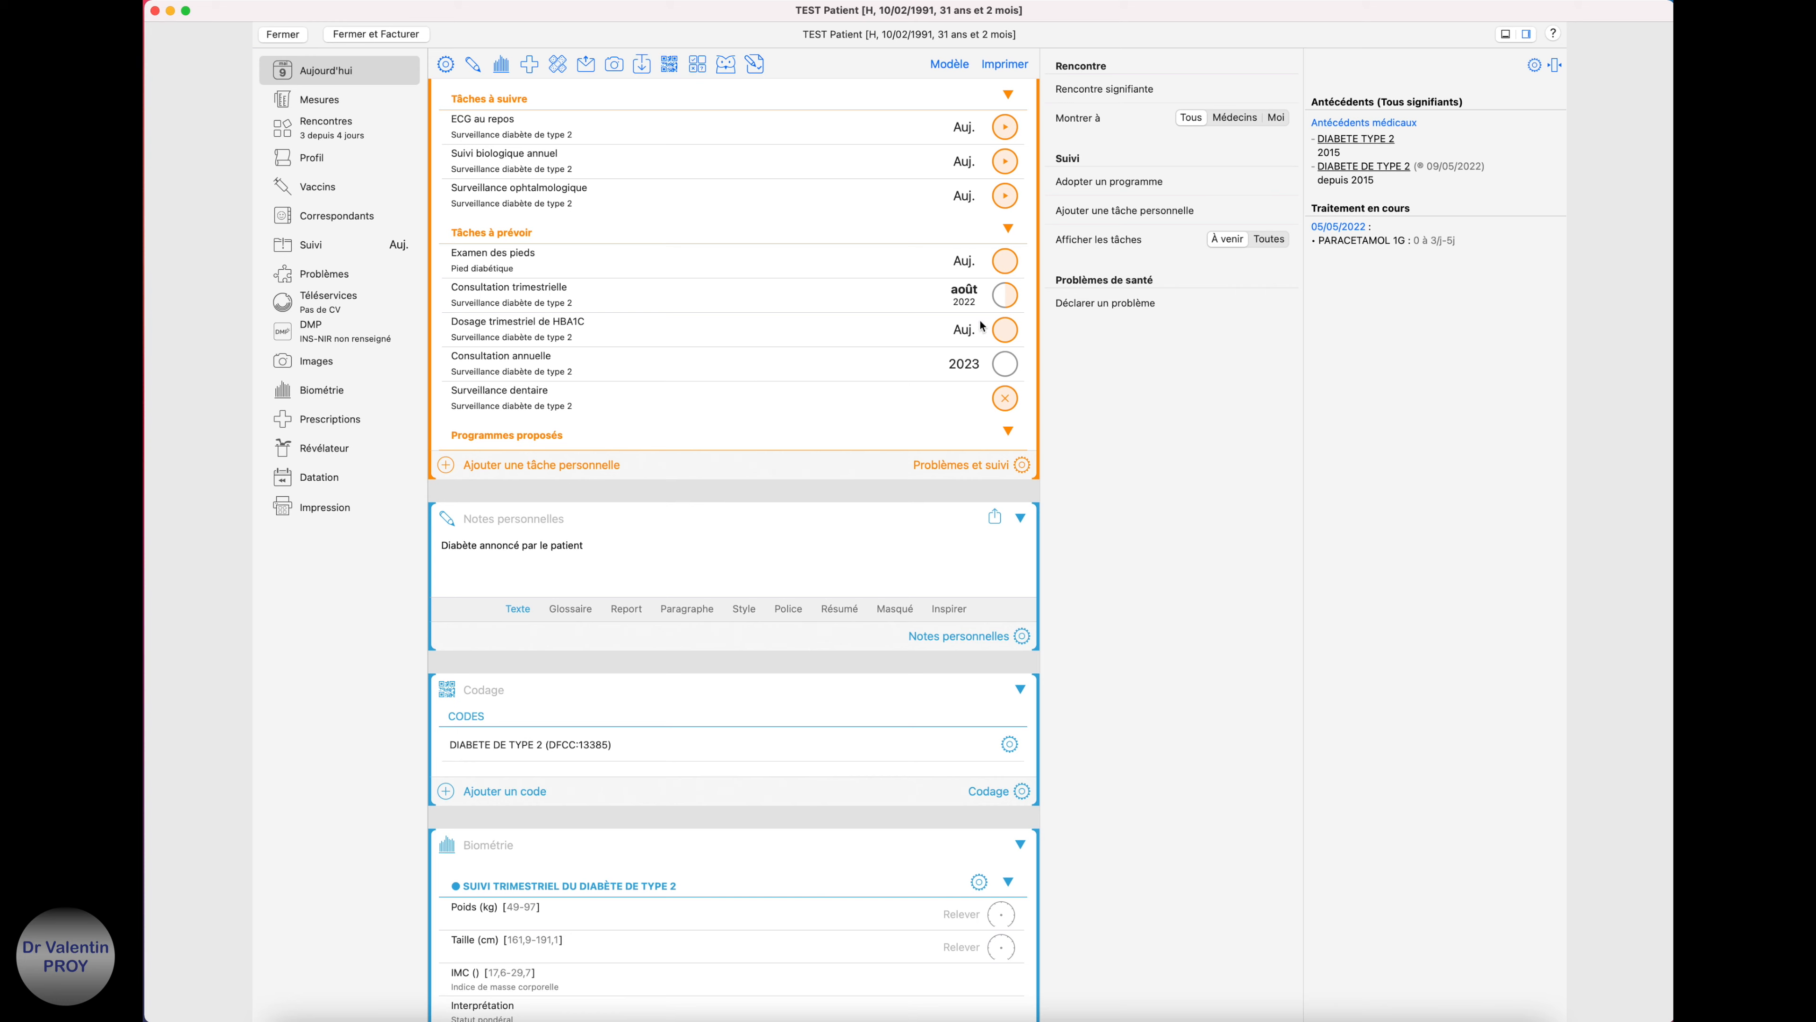
# Engage the Dosage trimestriel de HBA1C task on 09/05/2022, keeping the creation of its laboratory prescription
pyautogui.click(1006, 330)
pyautogui.click(731, 306)
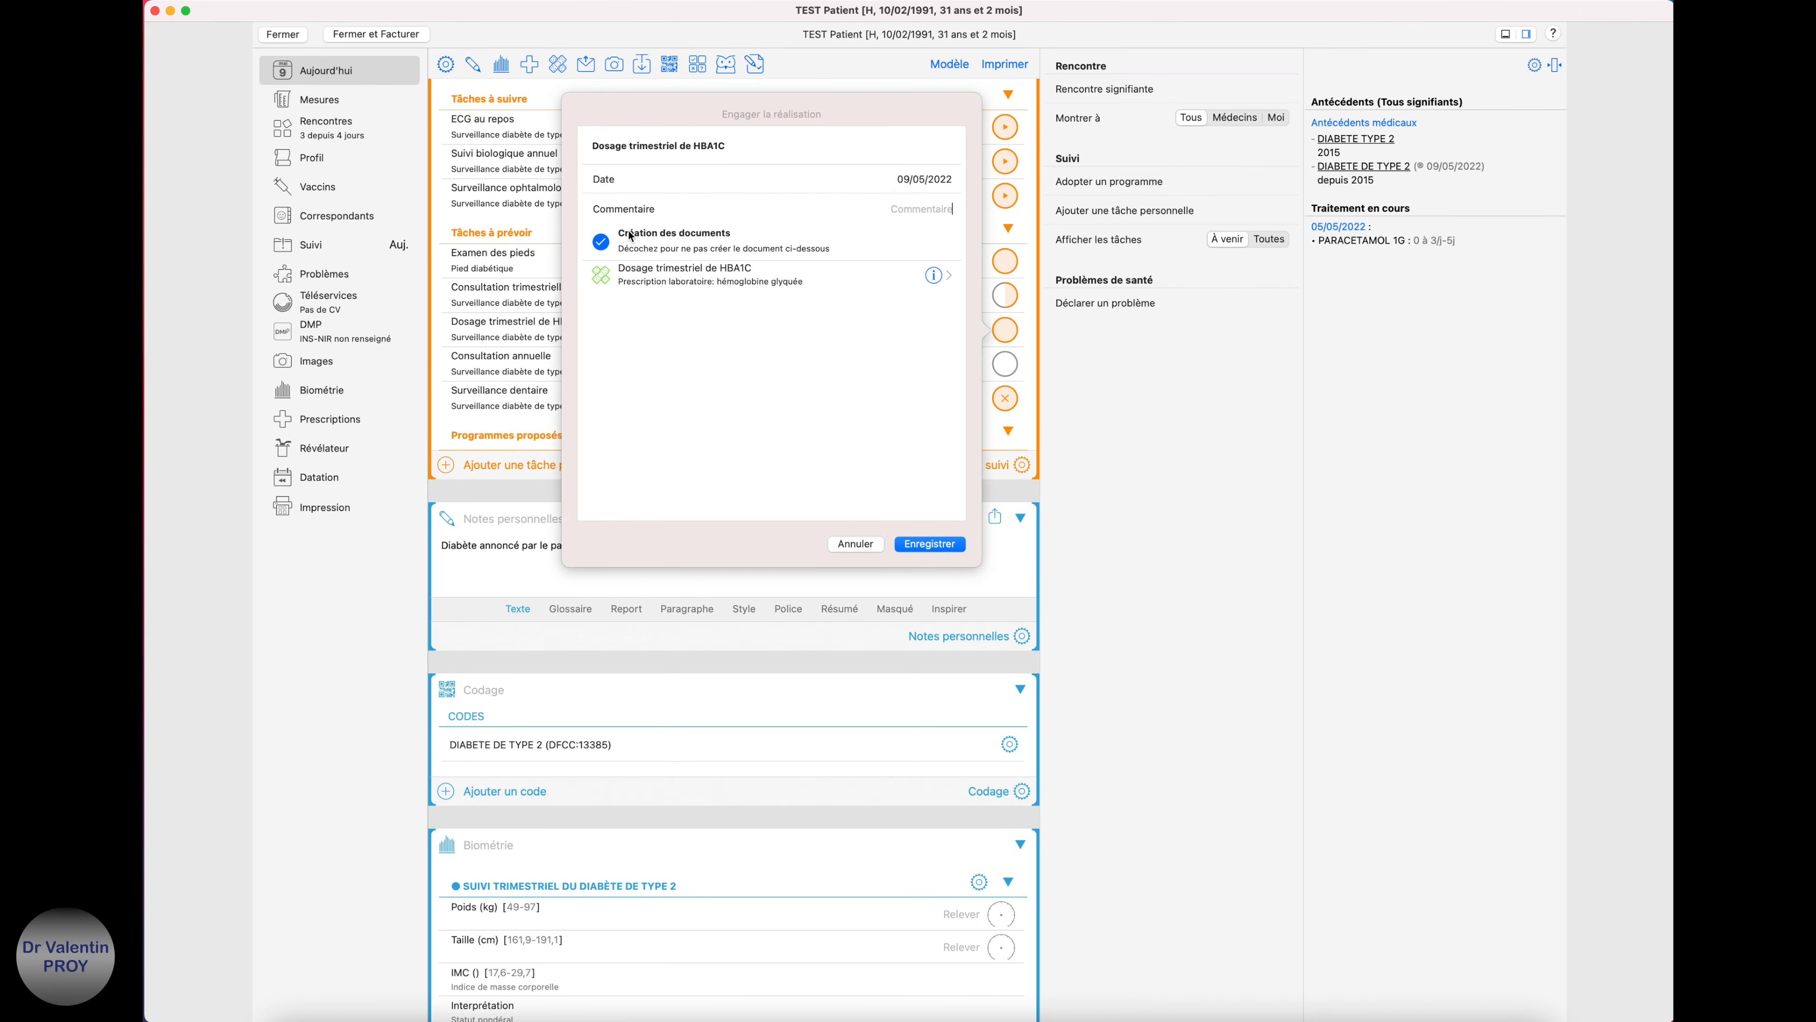
pyautogui.click(930, 545)
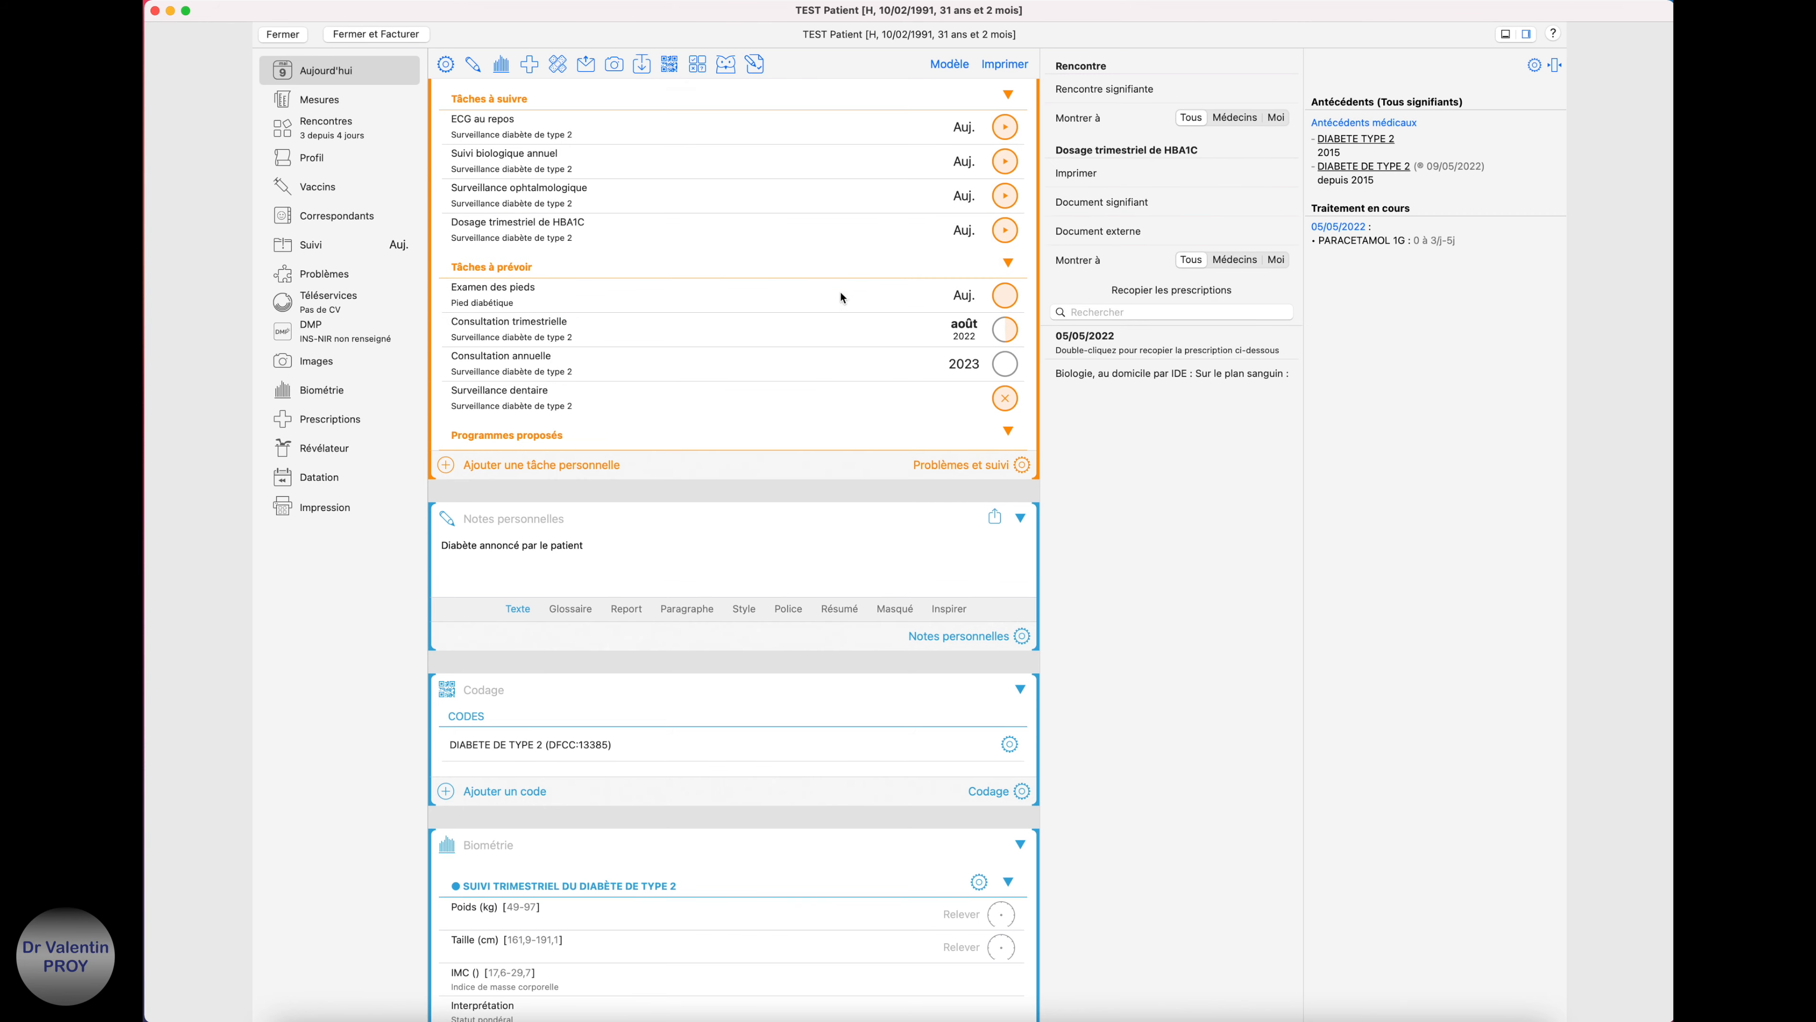
# Mark the Examen des pieds task as done on 09/05/2022, keeping the creation of the Examen du pied diabétique questionnaire
pyautogui.click(1006, 296)
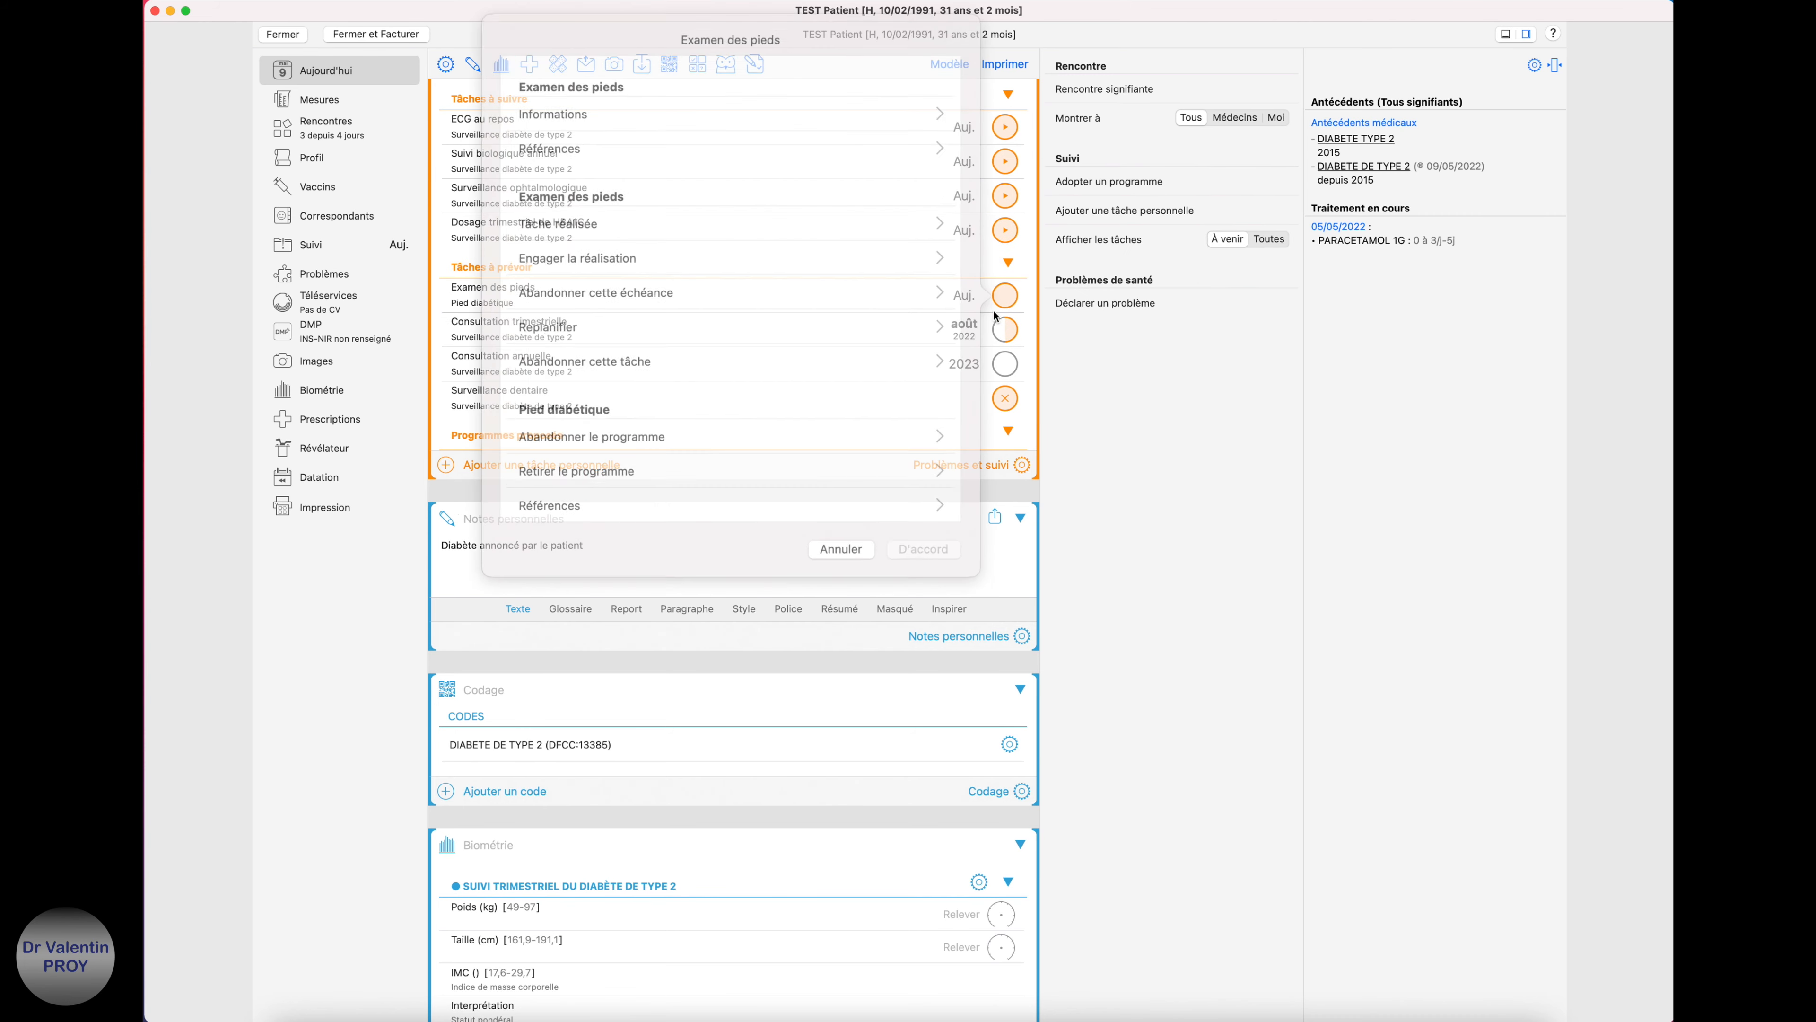
pyautogui.click(689, 240)
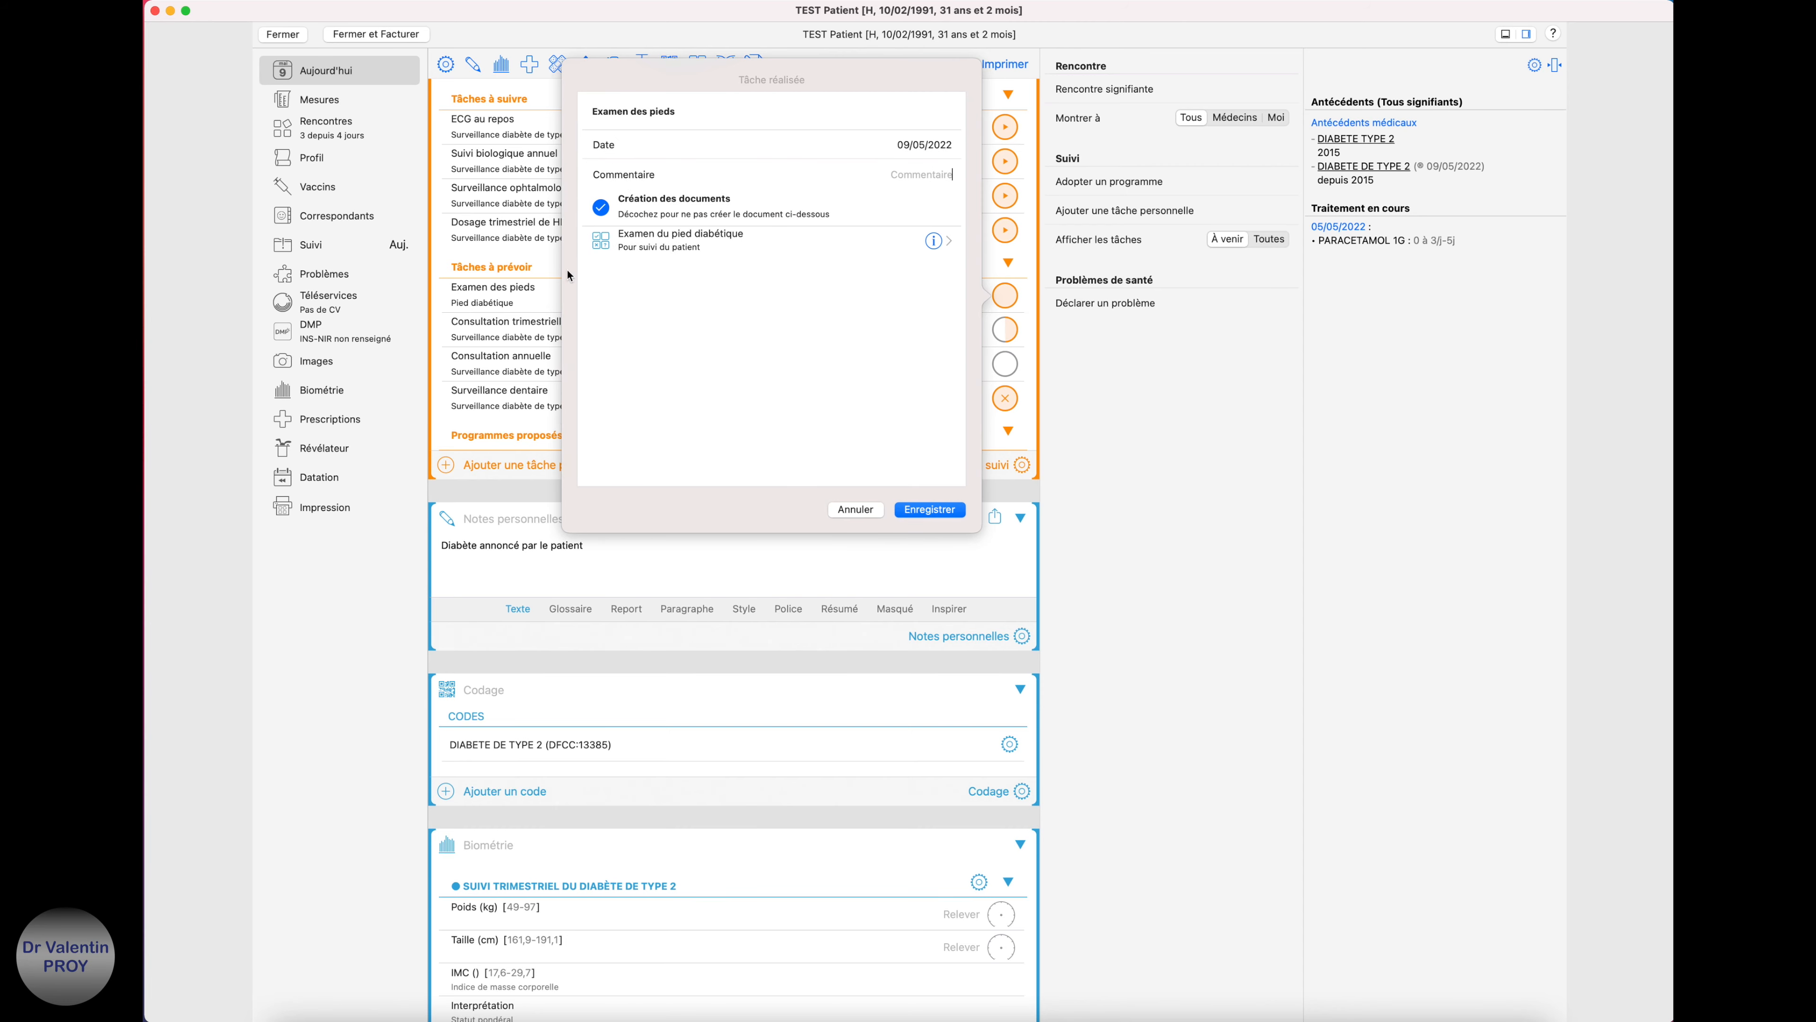
pyautogui.click(929, 509)
# Fill in the Pied diabétique questionnaire as an initial session with no neuropathy in the right or left foot, and save it
pyautogui.scroll(-10, 876, 472)
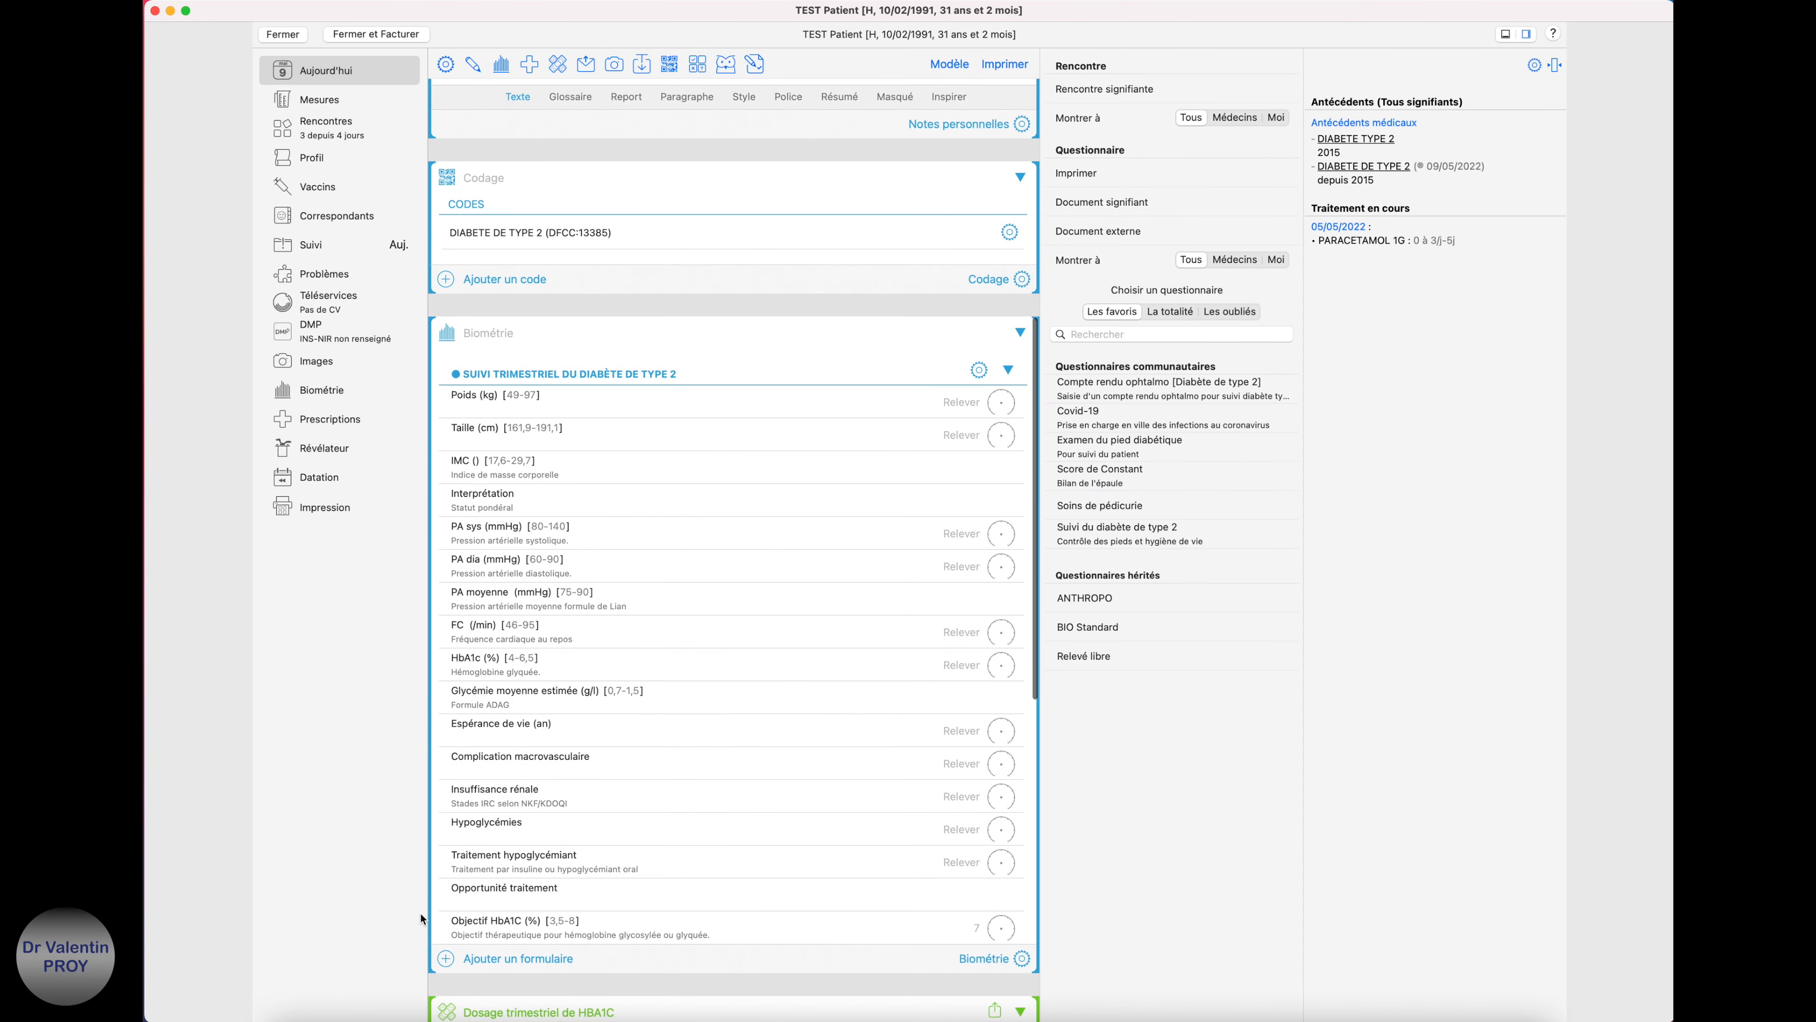
pyautogui.scroll(-15, 629, 840)
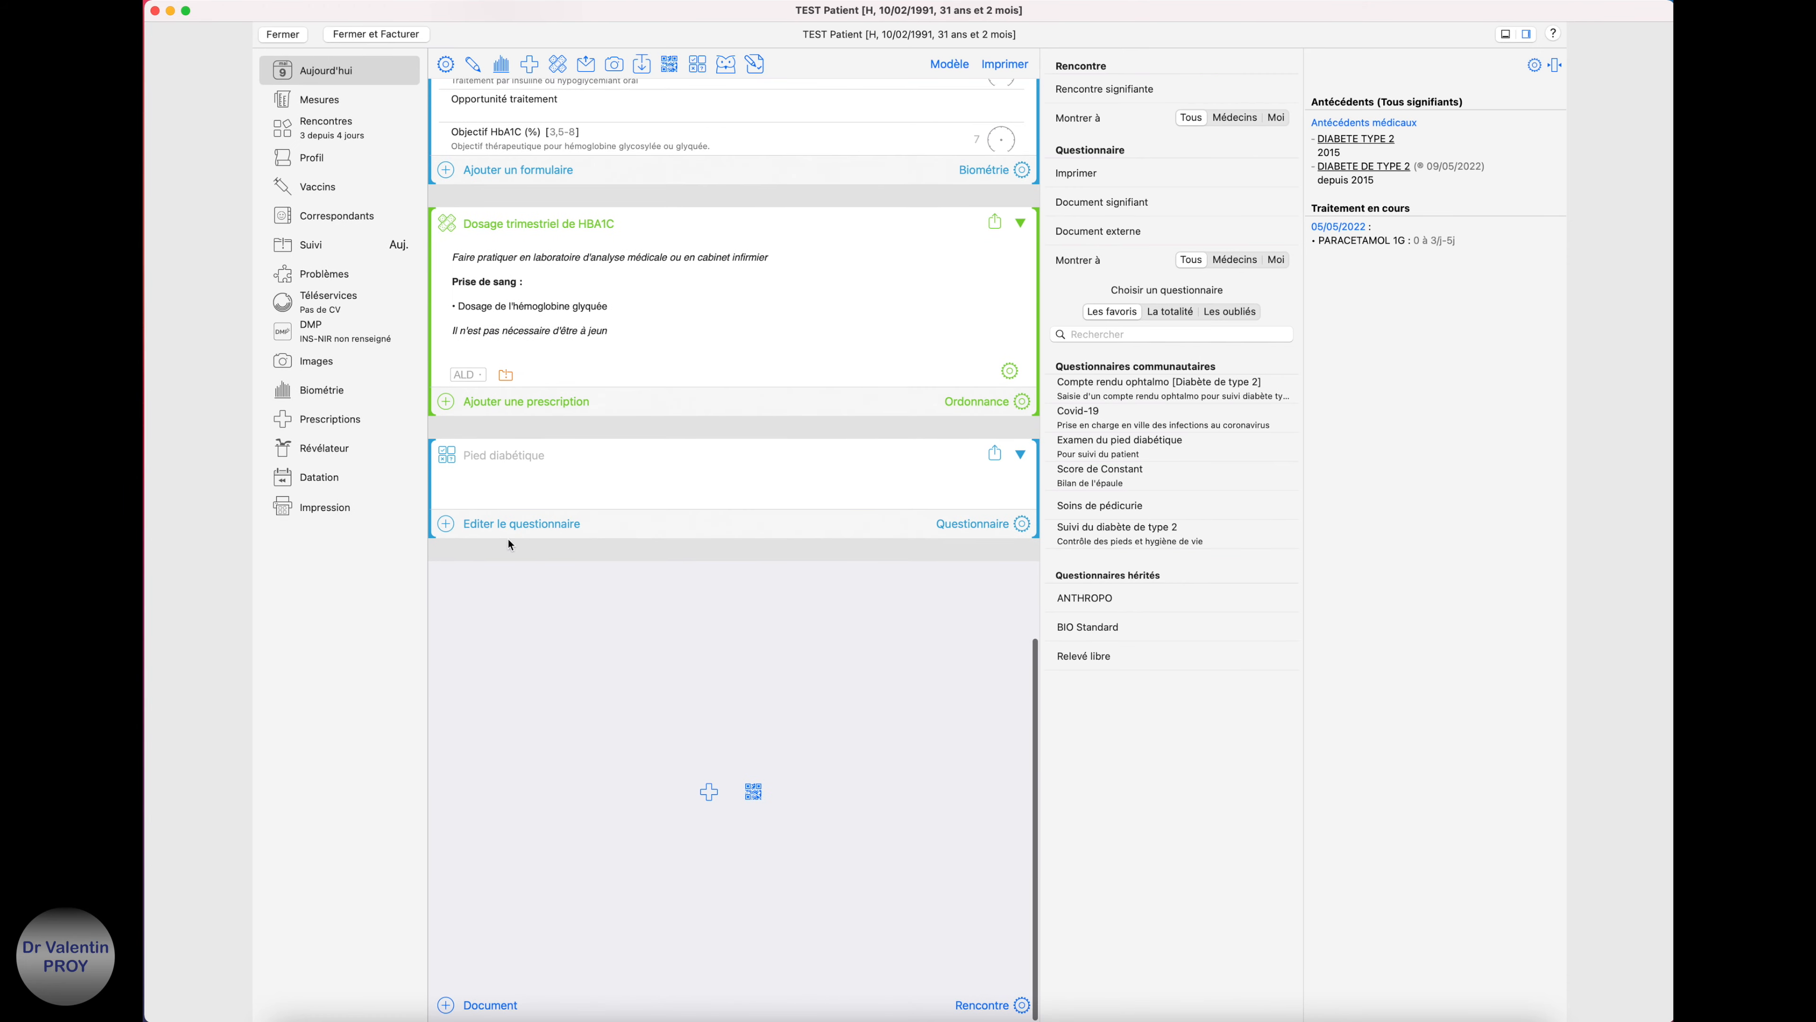
pyautogui.click(505, 525)
pyautogui.click(242, 163)
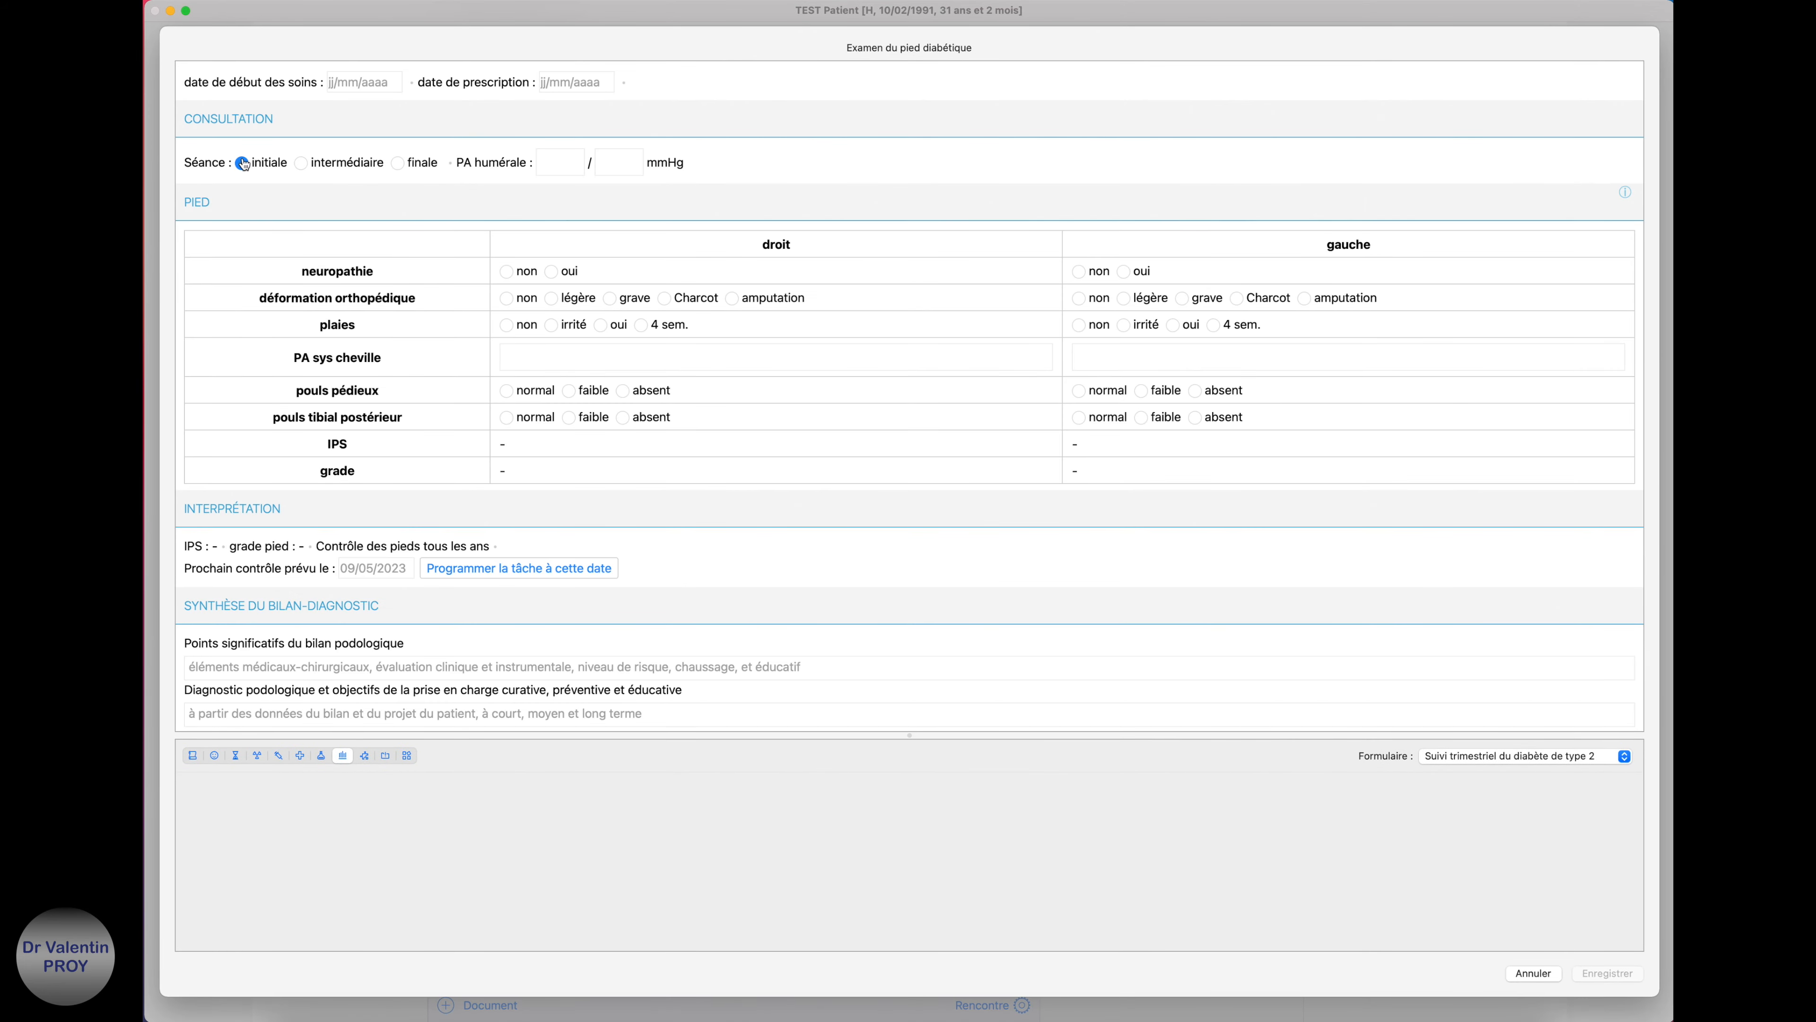
pyautogui.click(511, 269)
pyautogui.click(1081, 272)
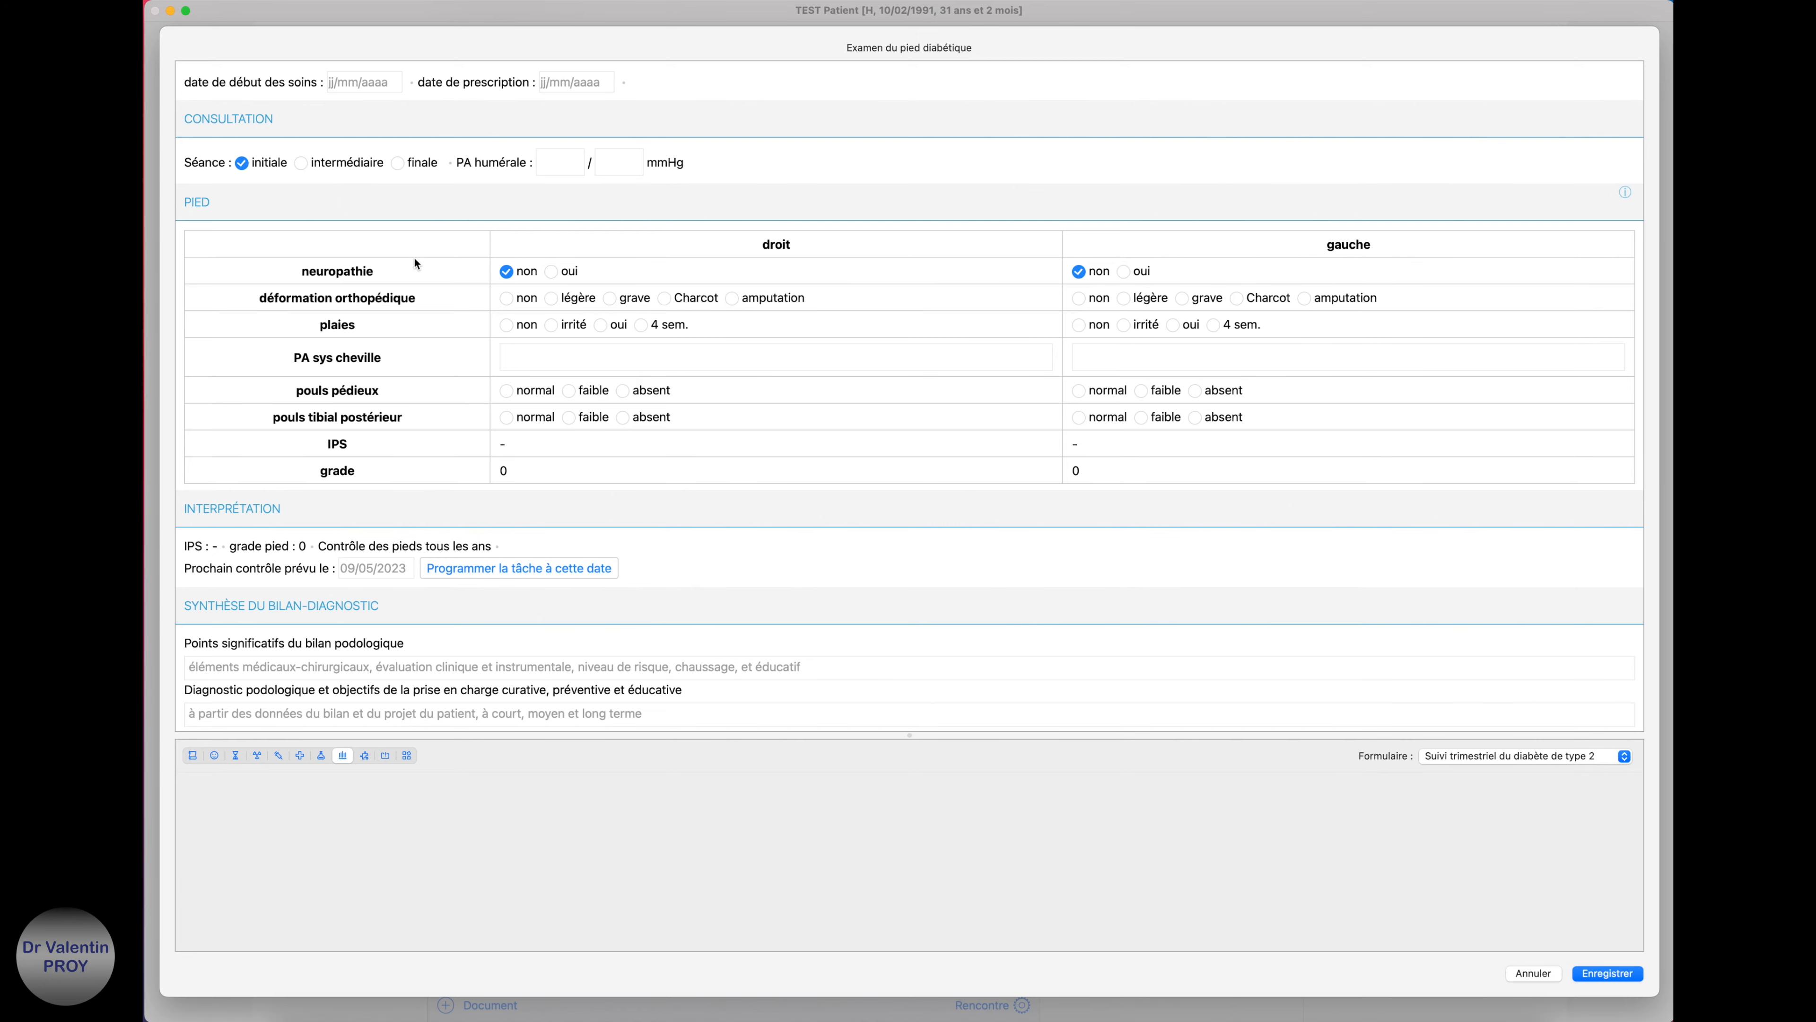
pyautogui.scroll(-5, 962, 387)
pyautogui.click(1628, 973)
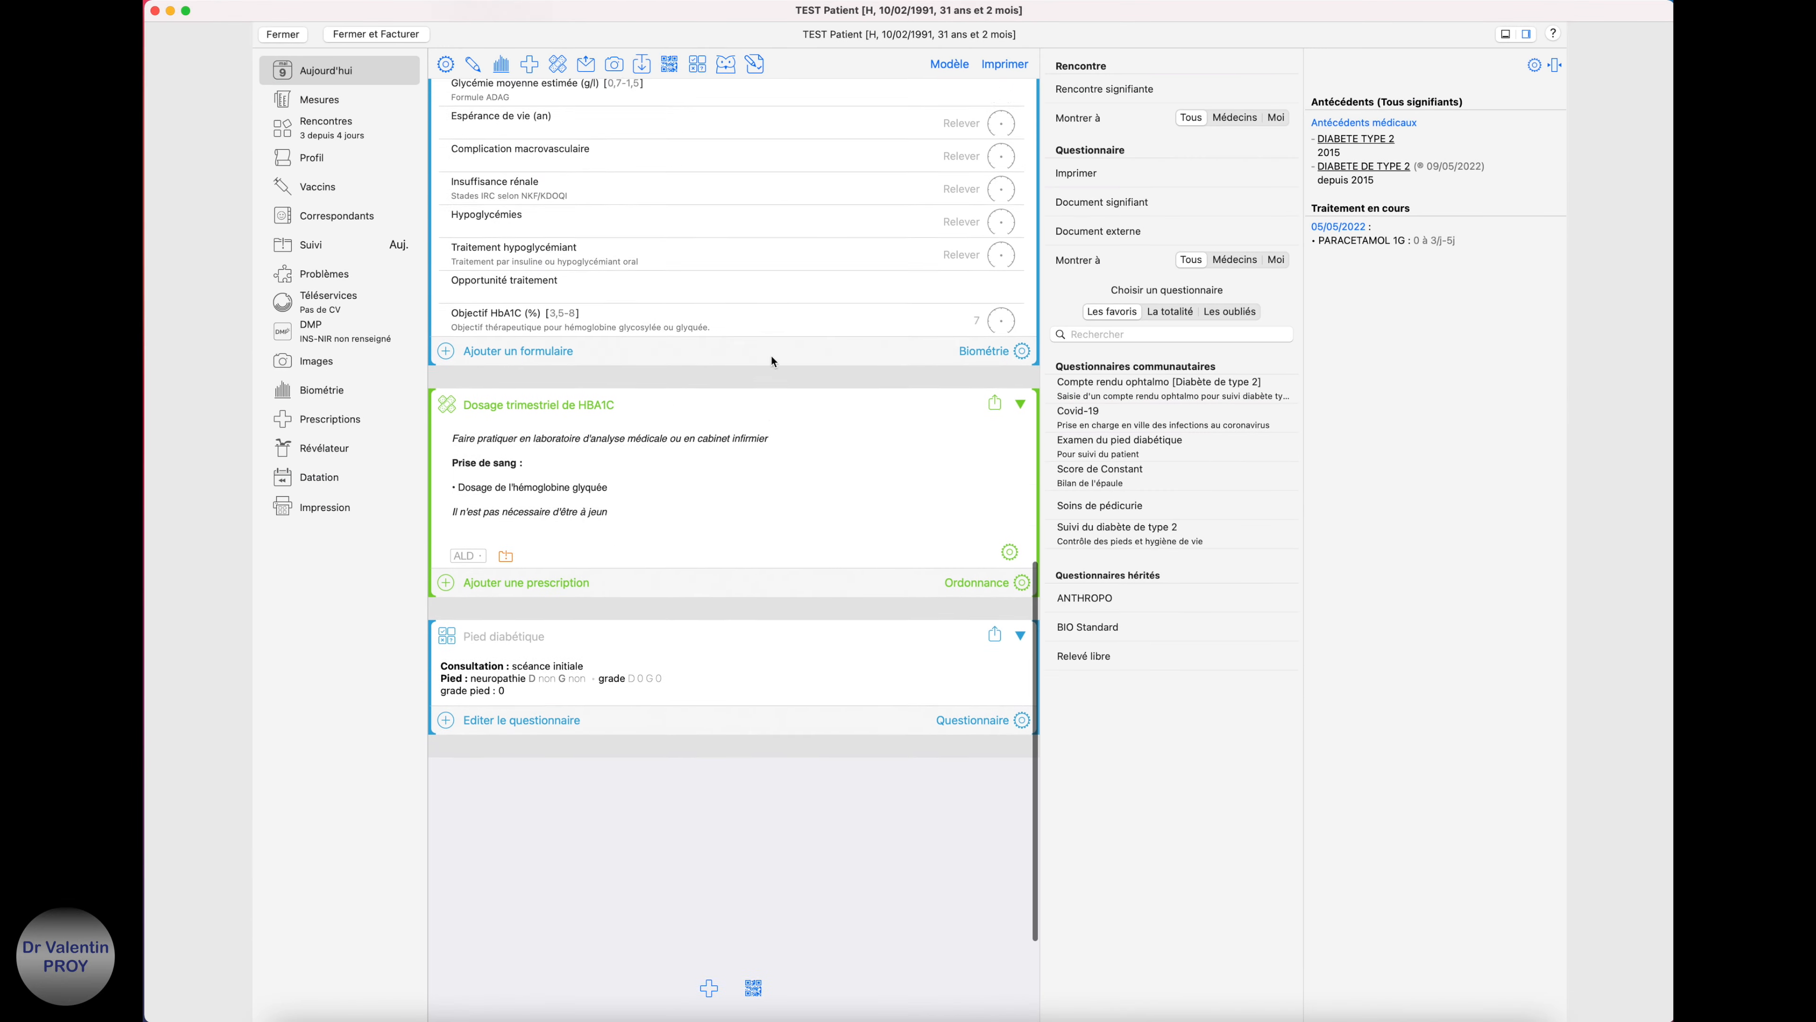
# Add a personal task titled "SUIVI COLONOSCOPIQUE" with a periodicity of 5 ans, starting on 09/05/2022
pyautogui.scroll(15, 771, 354)
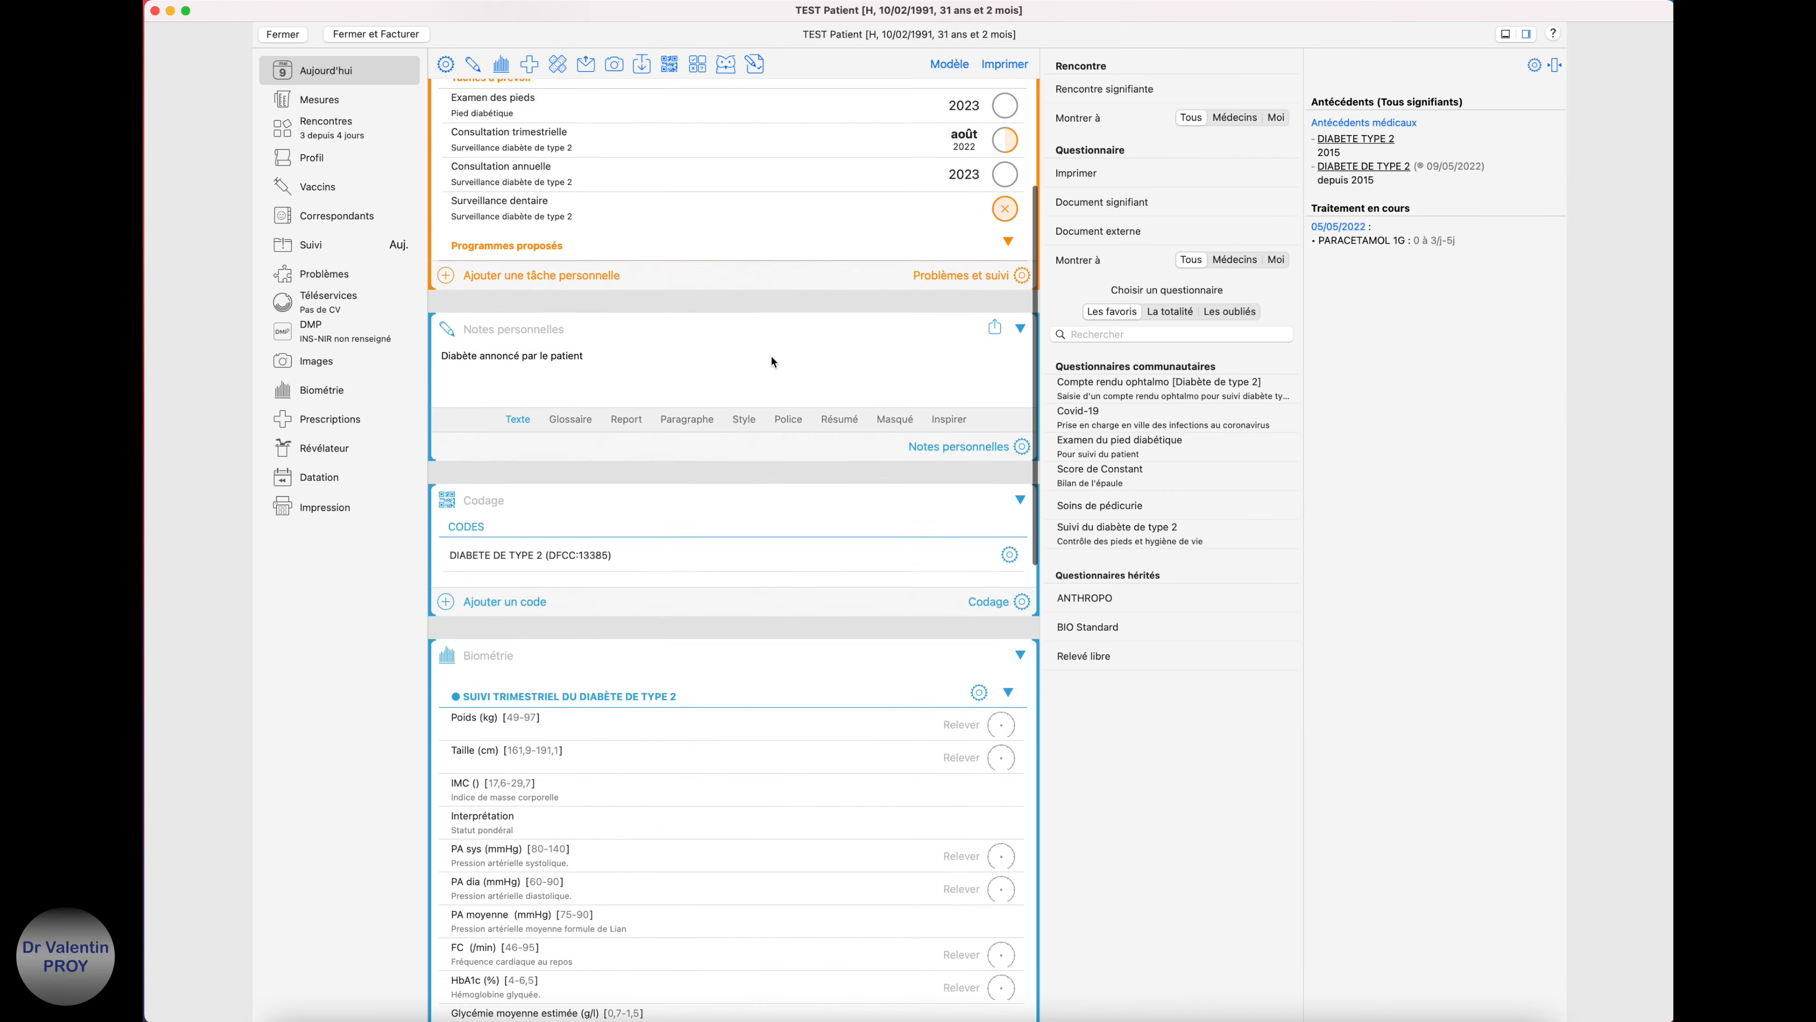
pyautogui.scroll(4, 771, 354)
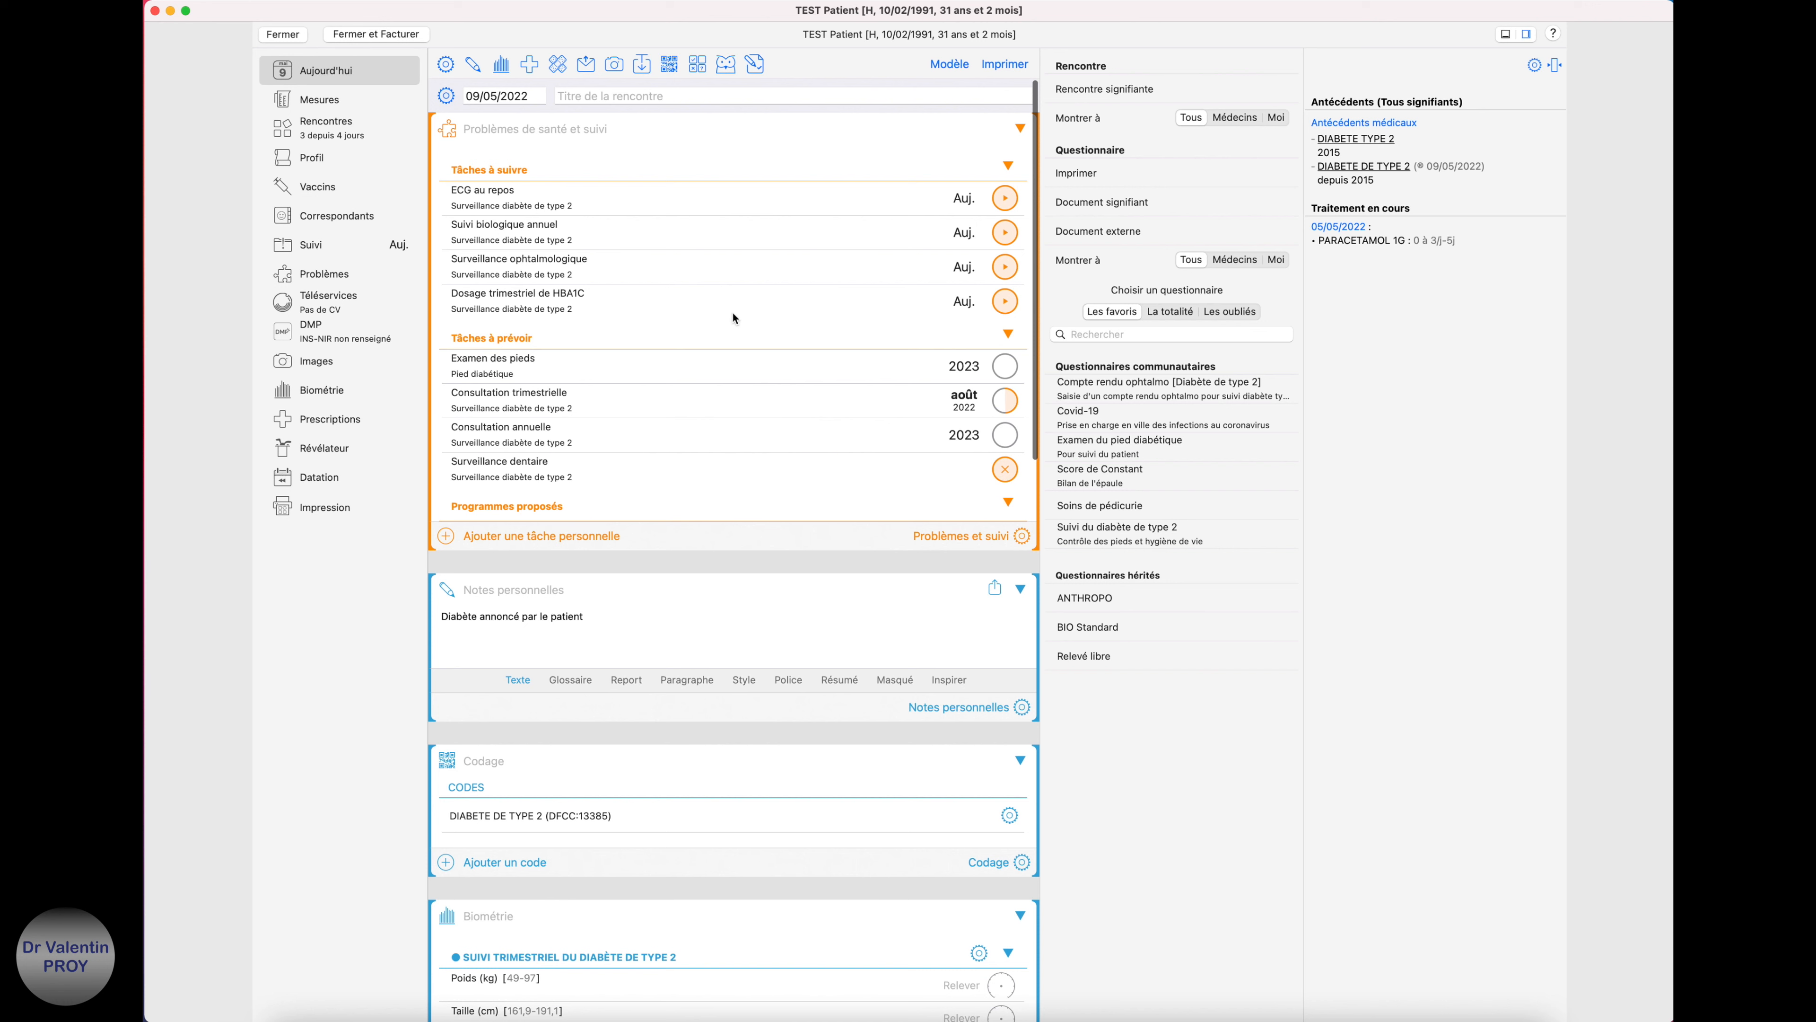
pyautogui.click(554, 536)
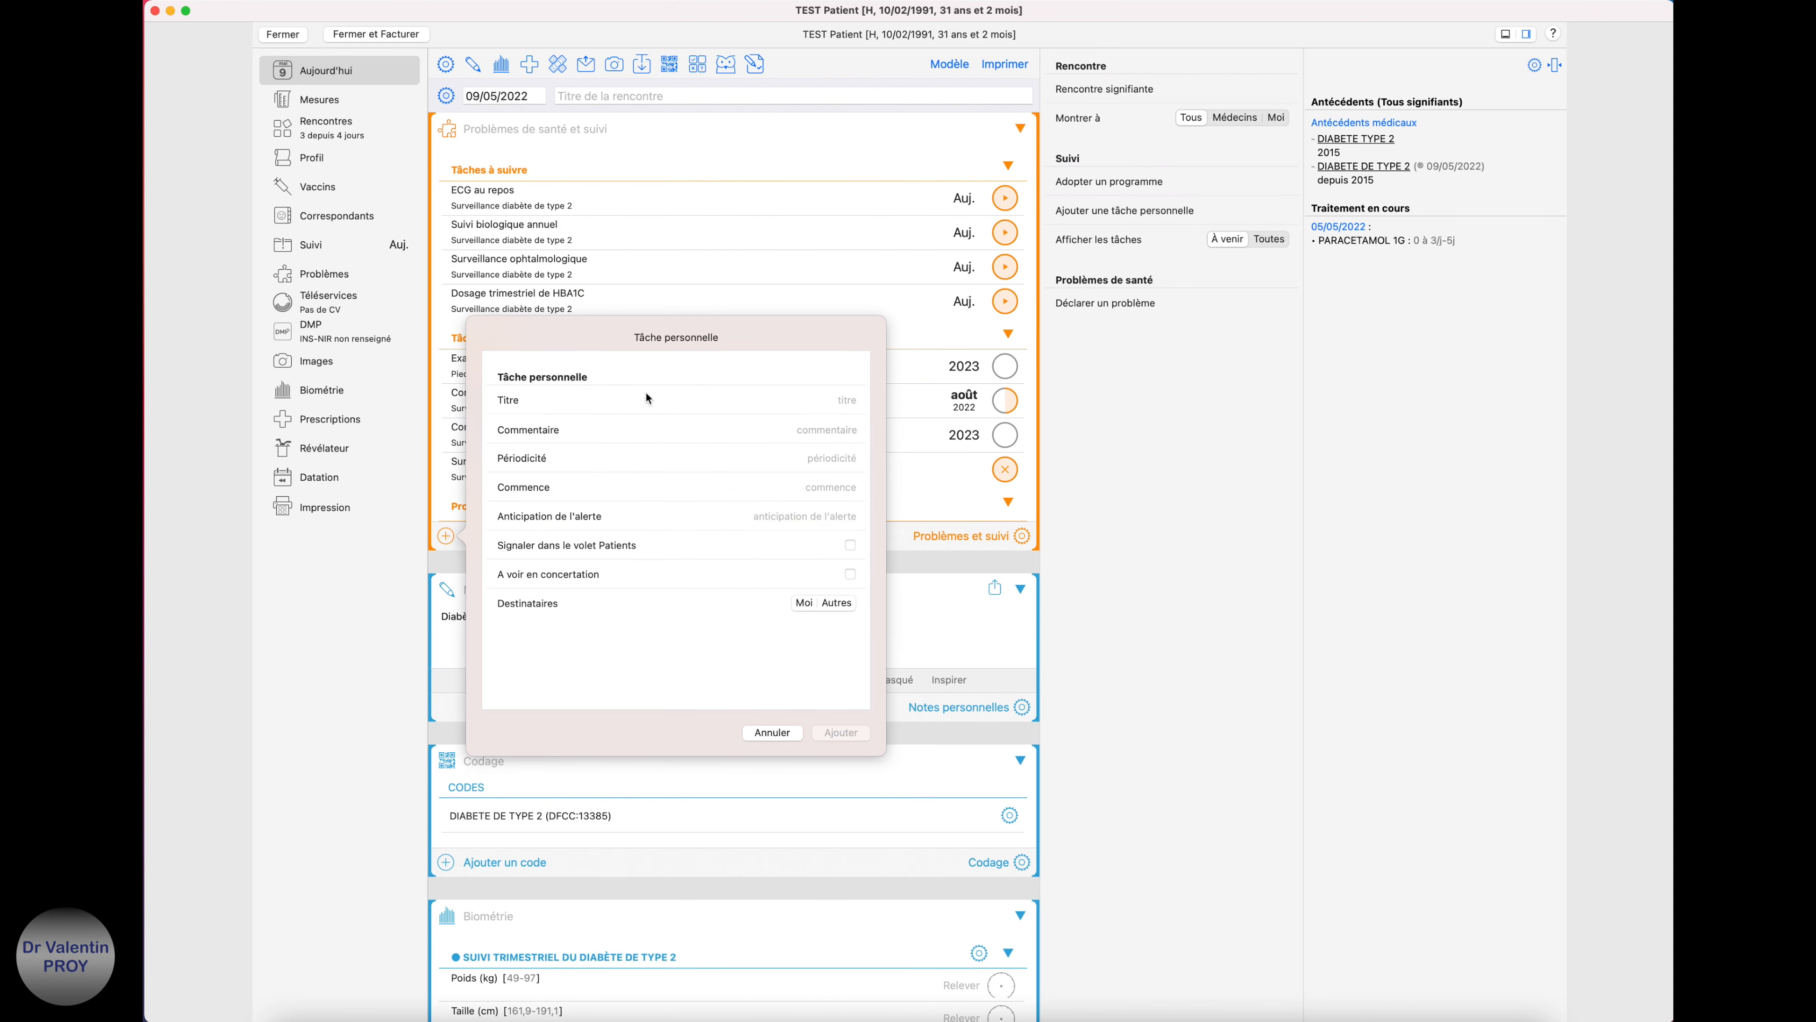
pyautogui.write('SUIVI COLONOSCOPIQUE')
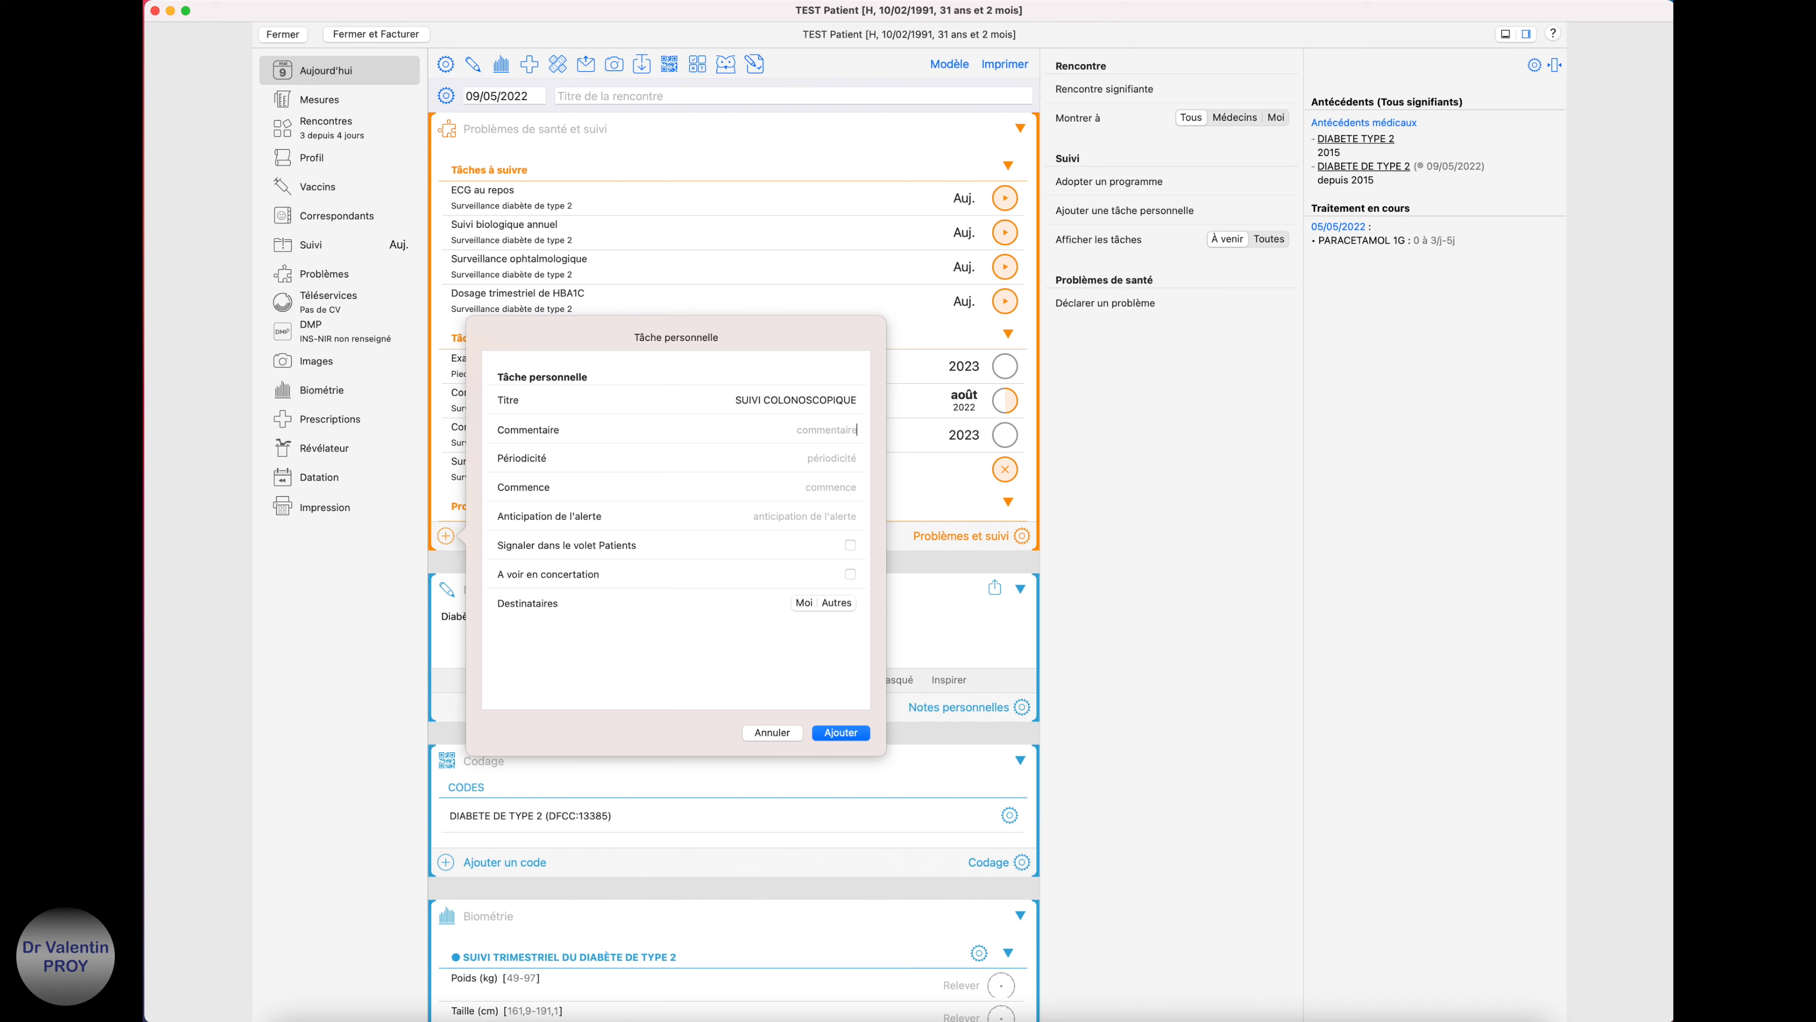
pyautogui.press('Tab')
pyautogui.write('5')
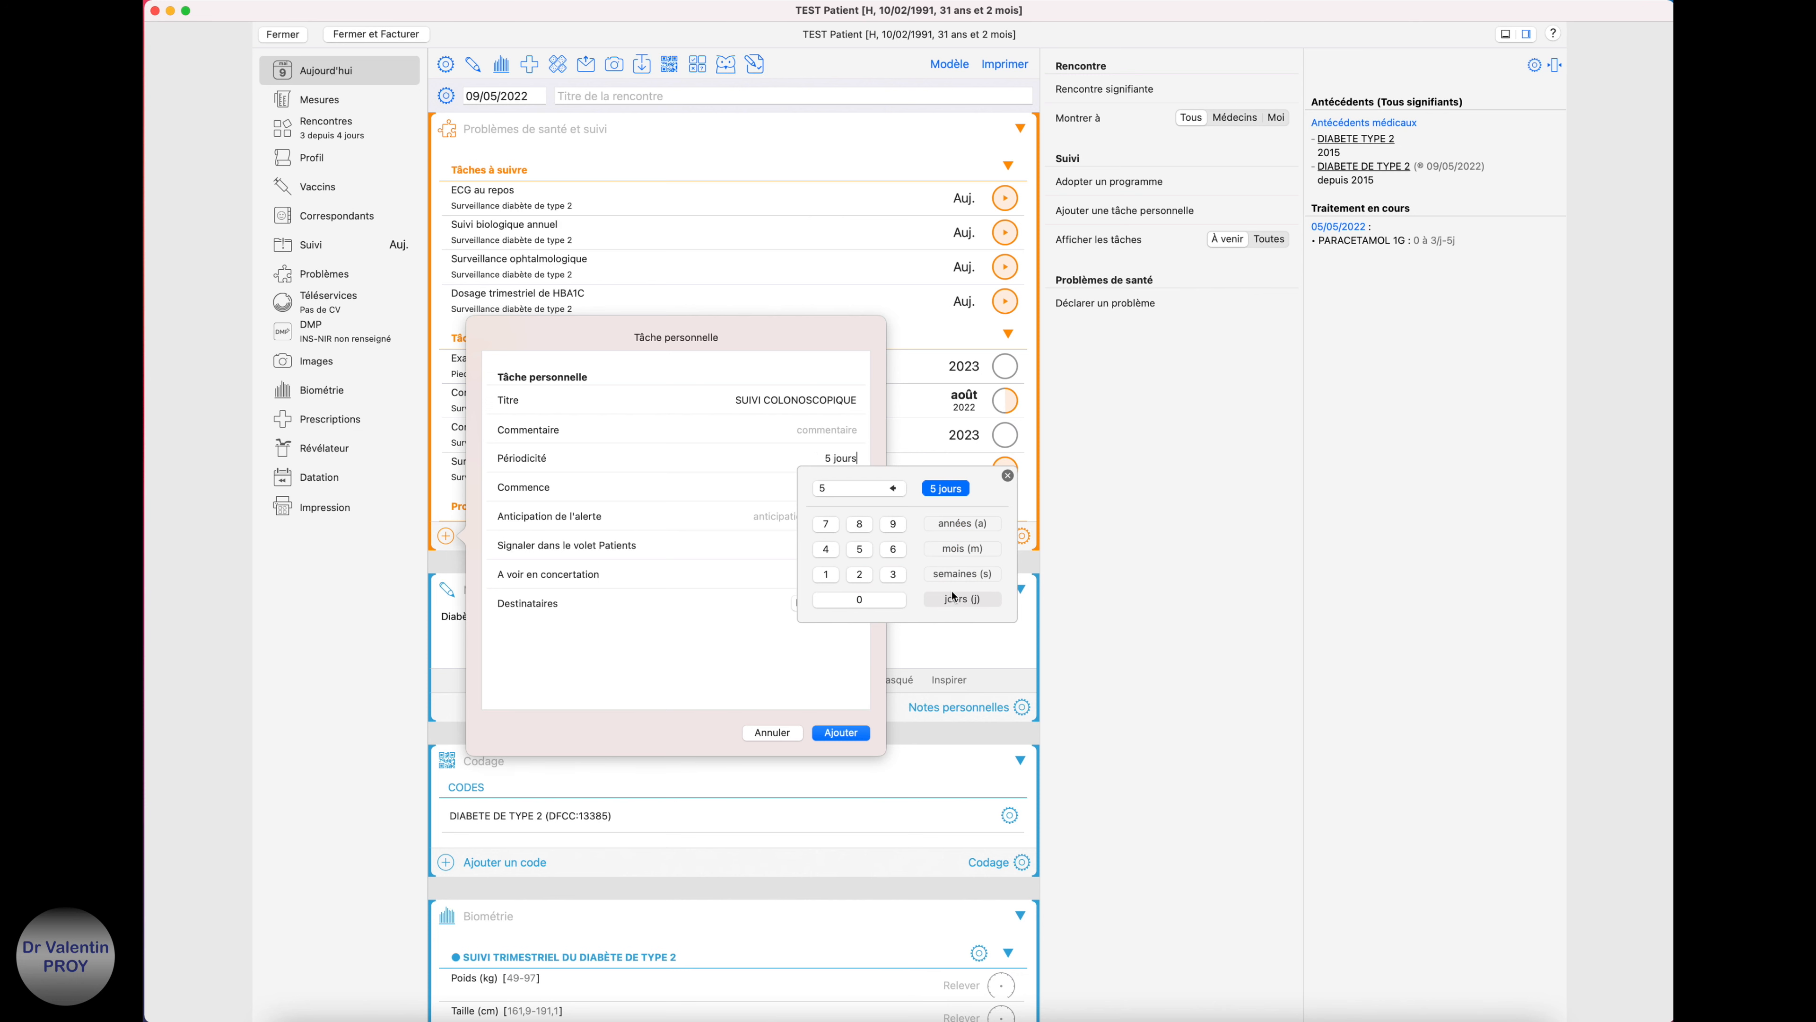
pyautogui.click(958, 525)
pyautogui.click(724, 489)
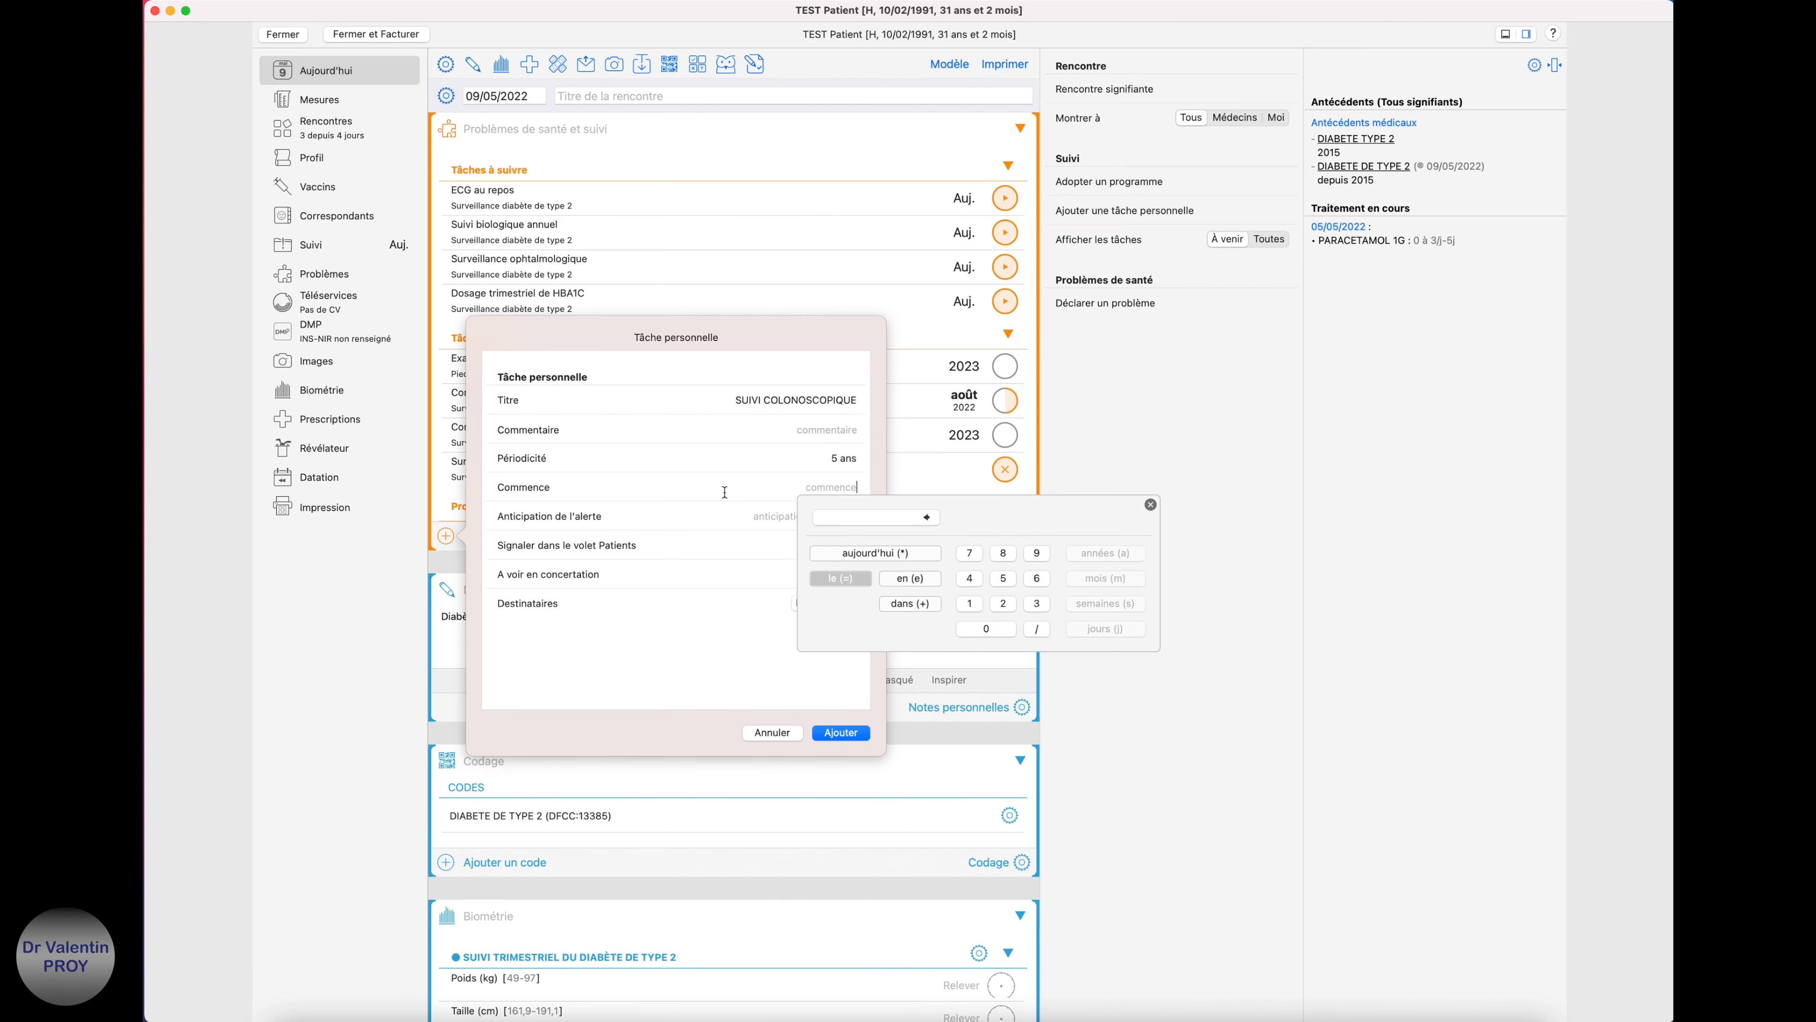
pyautogui.click(880, 555)
pyautogui.click(670, 518)
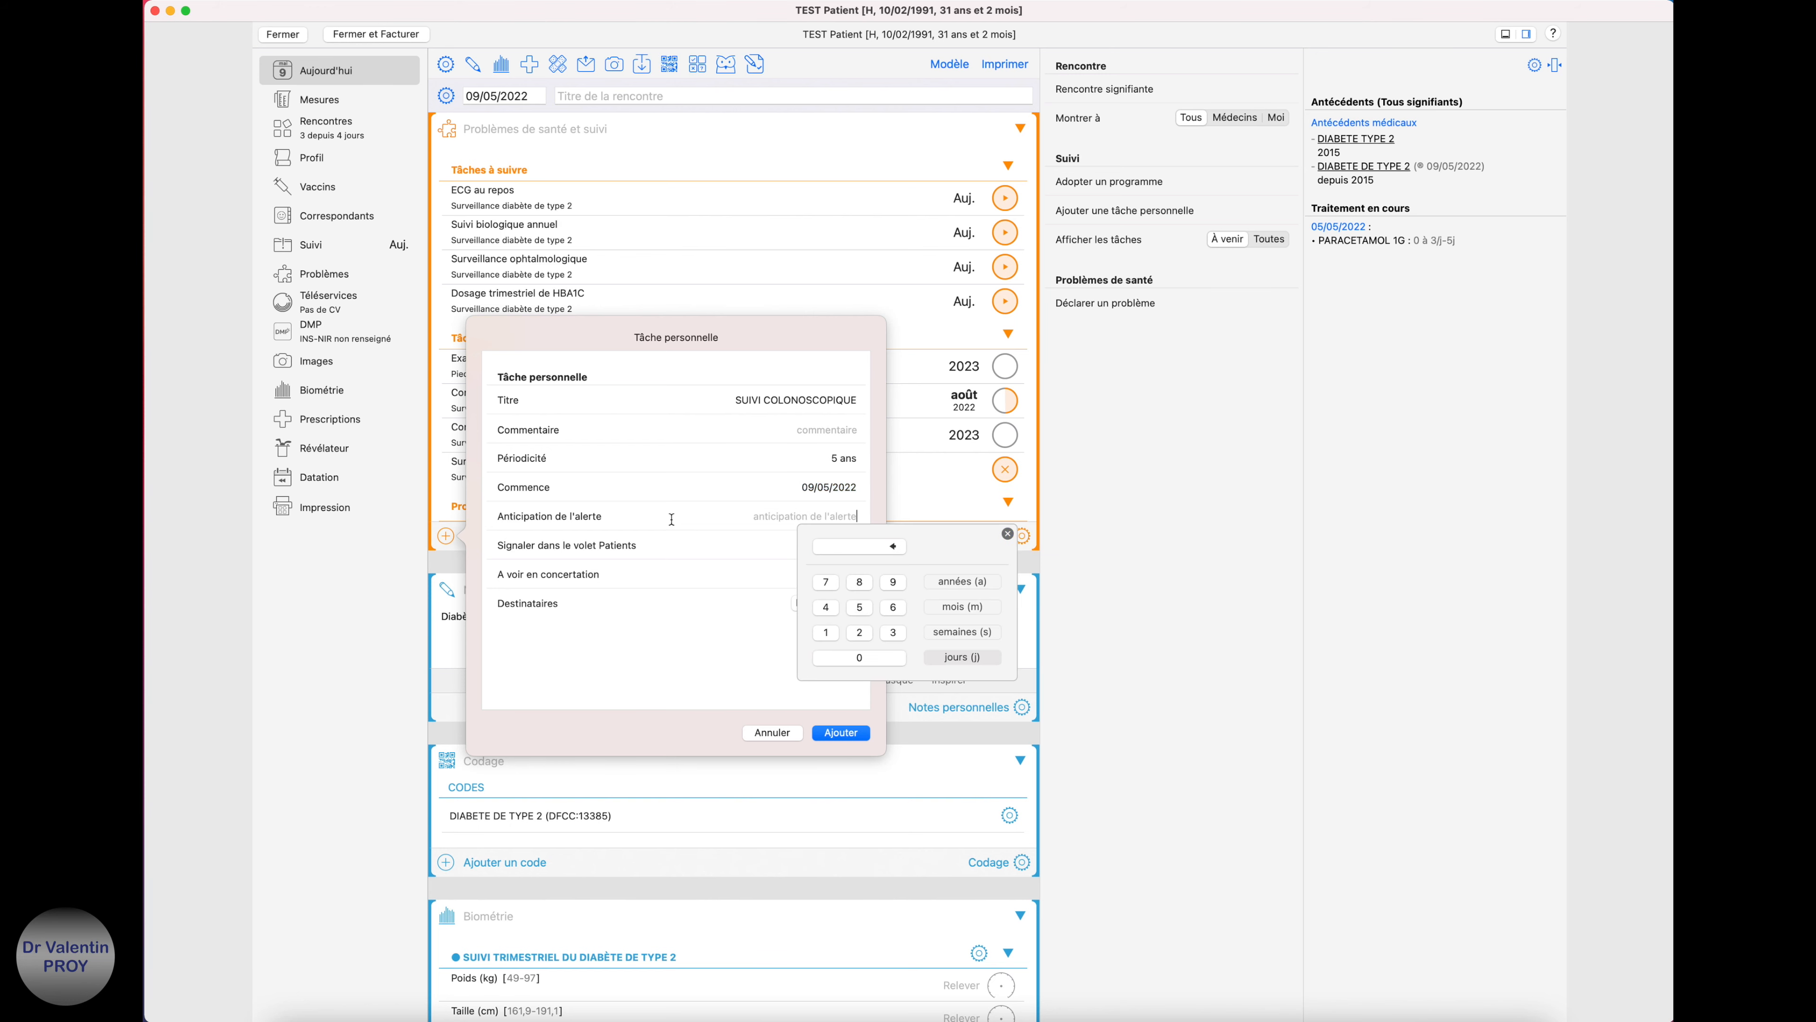
pyautogui.click(704, 694)
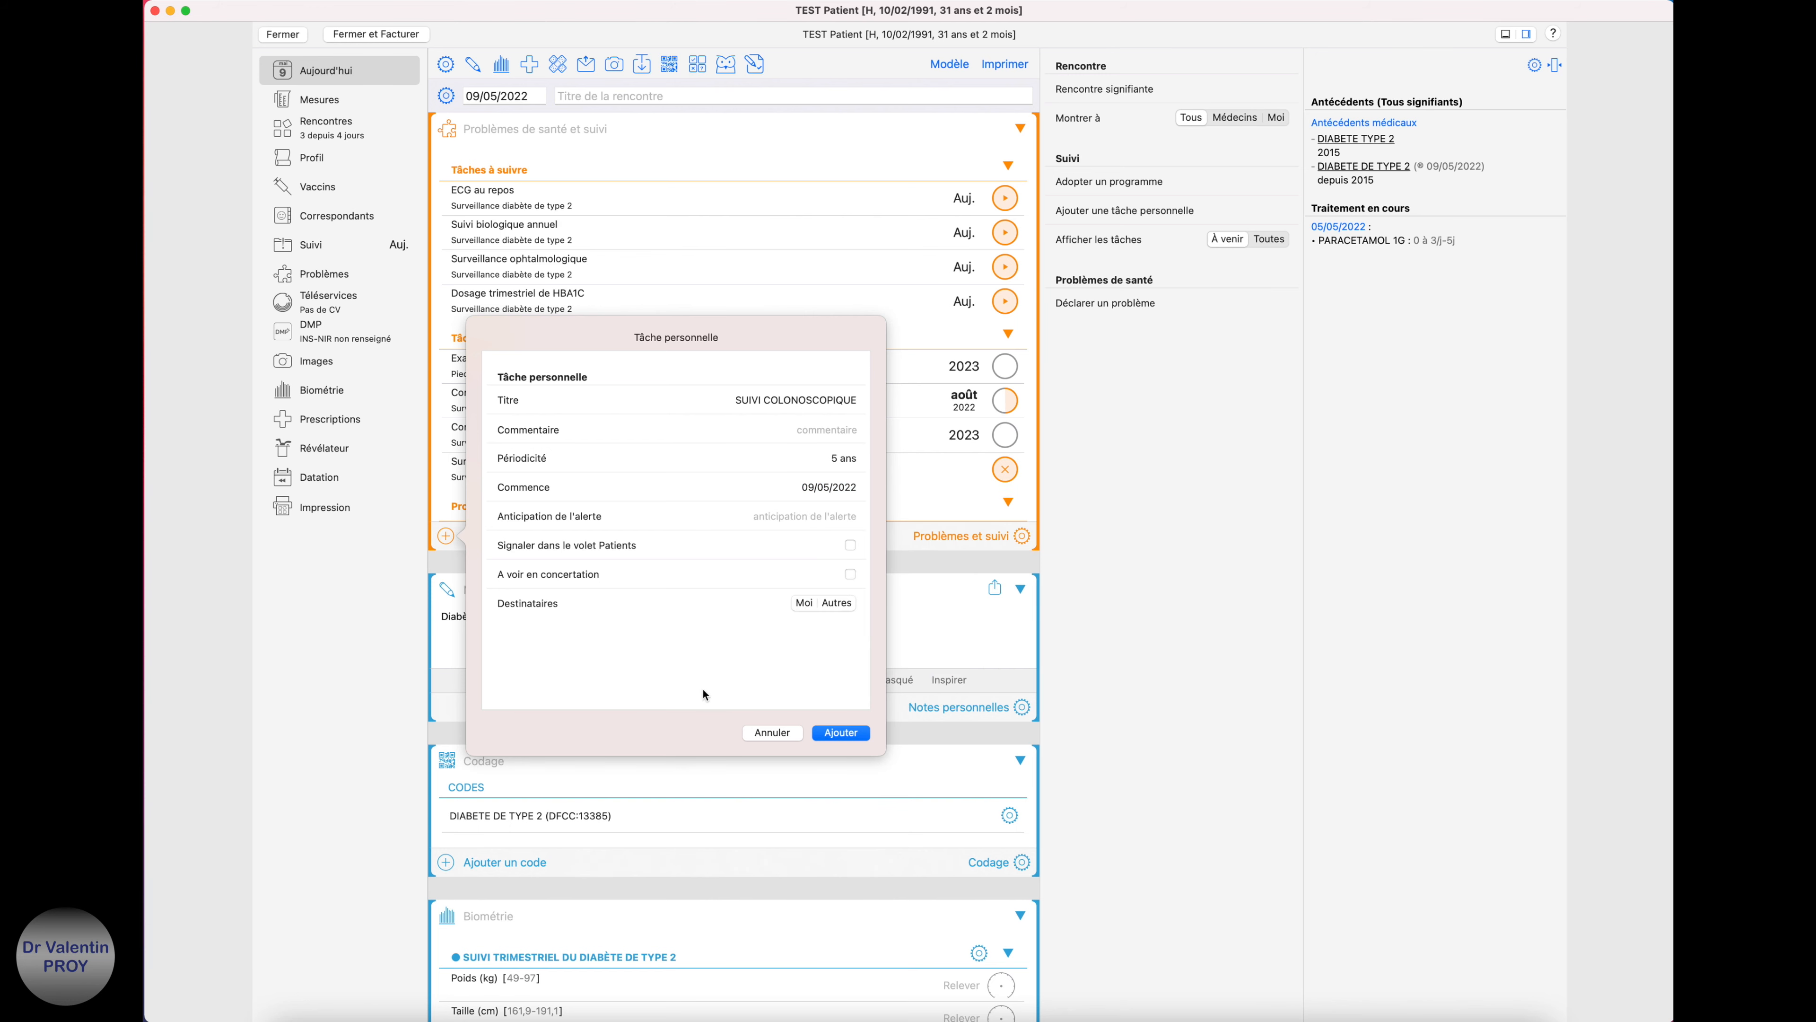
pyautogui.click(845, 733)
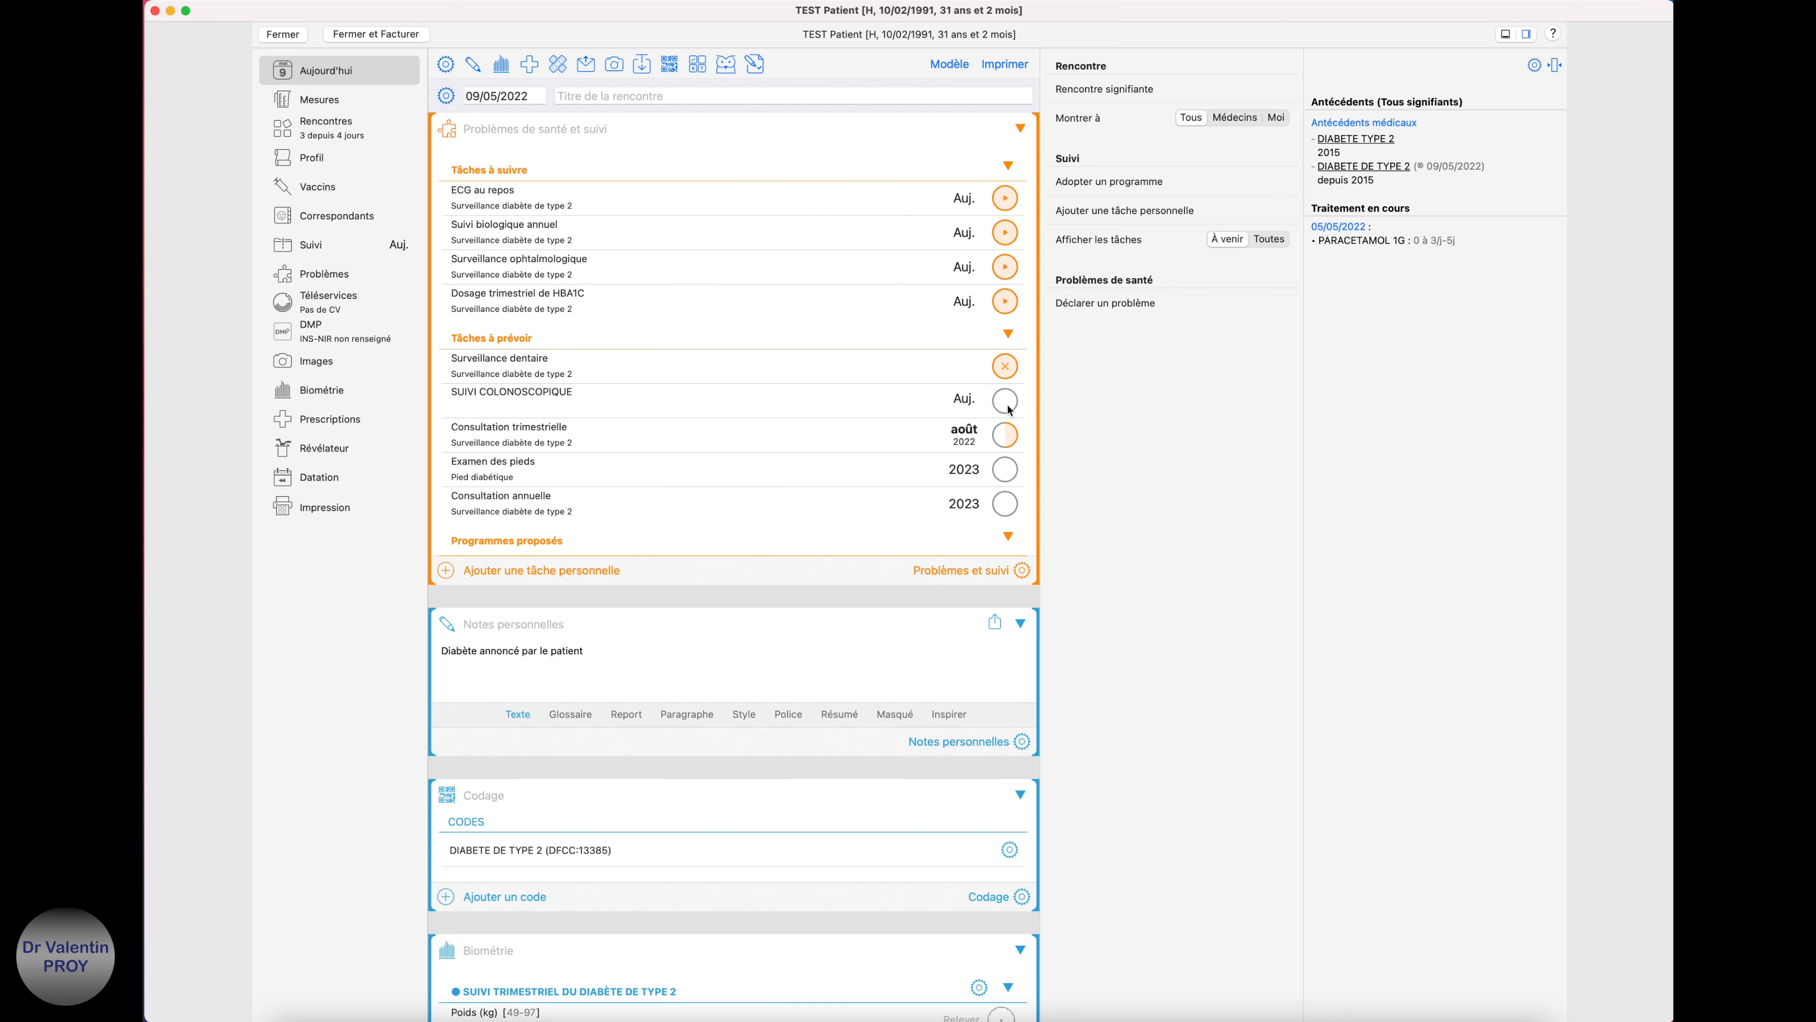
# Mark the SUIVI COLONOSCOPIQUE task as done on 09/05/2022 and save it
pyautogui.click(1006, 402)
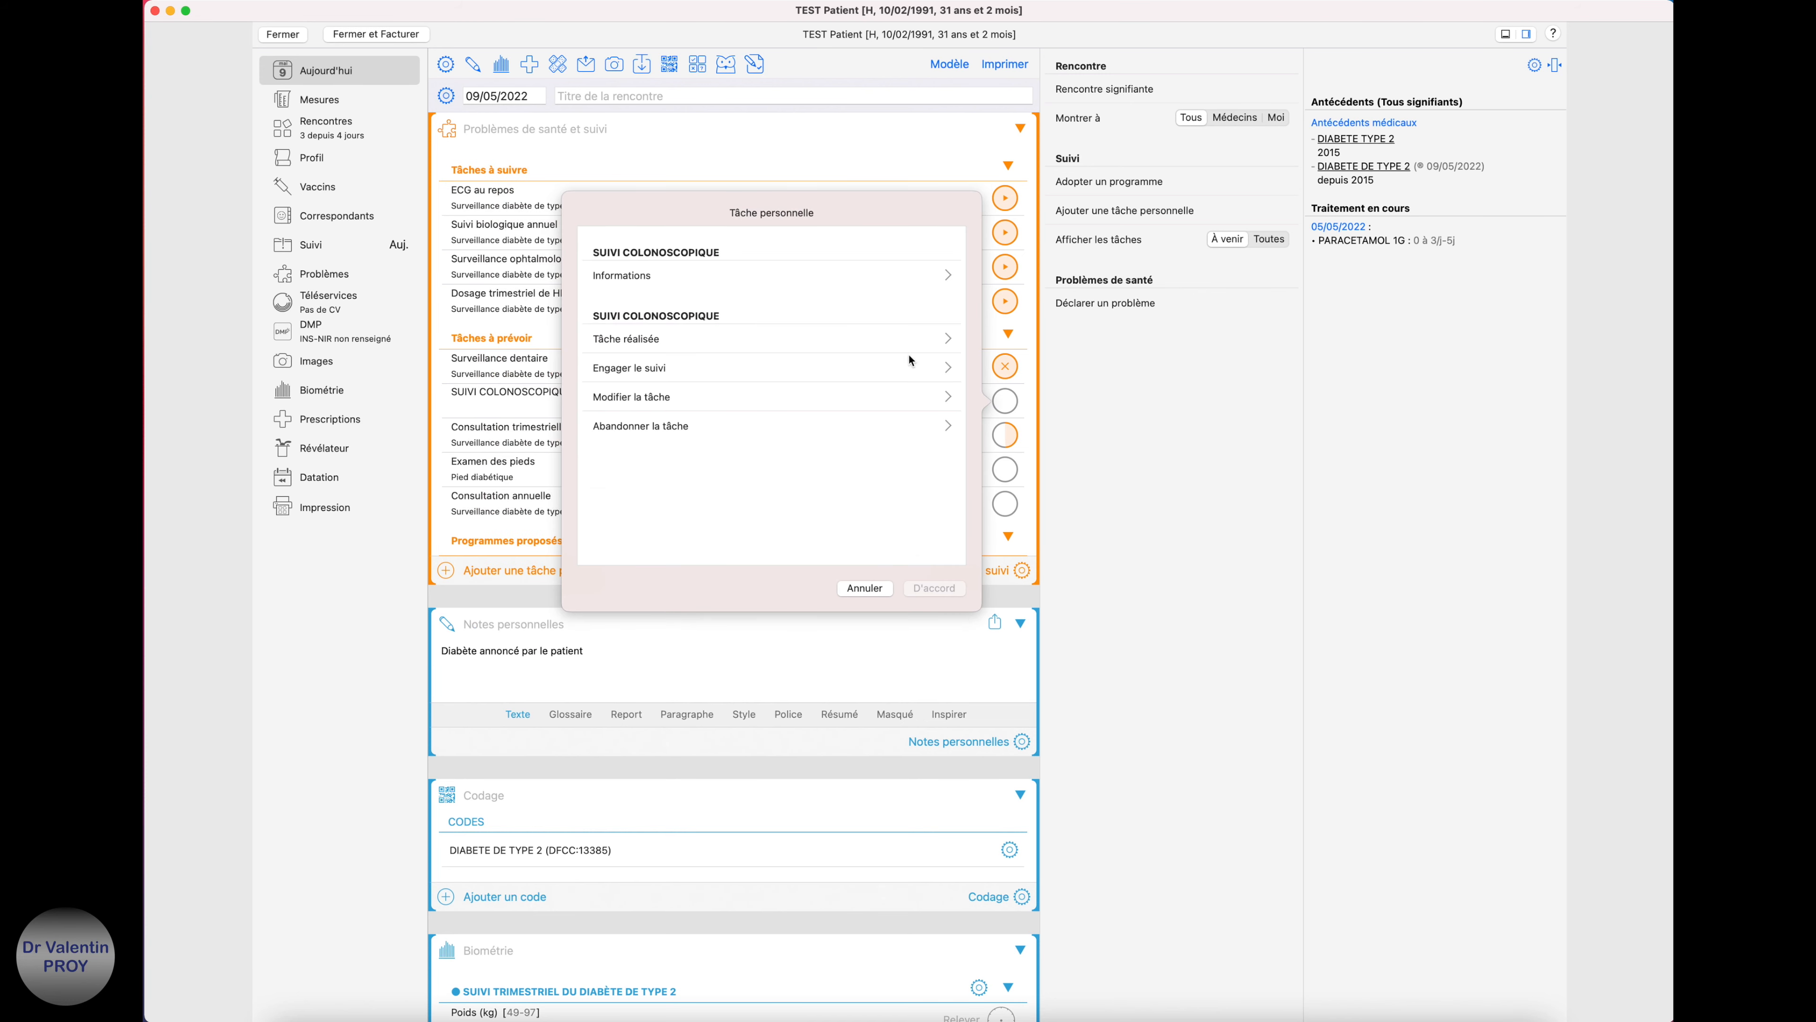
pyautogui.click(798, 343)
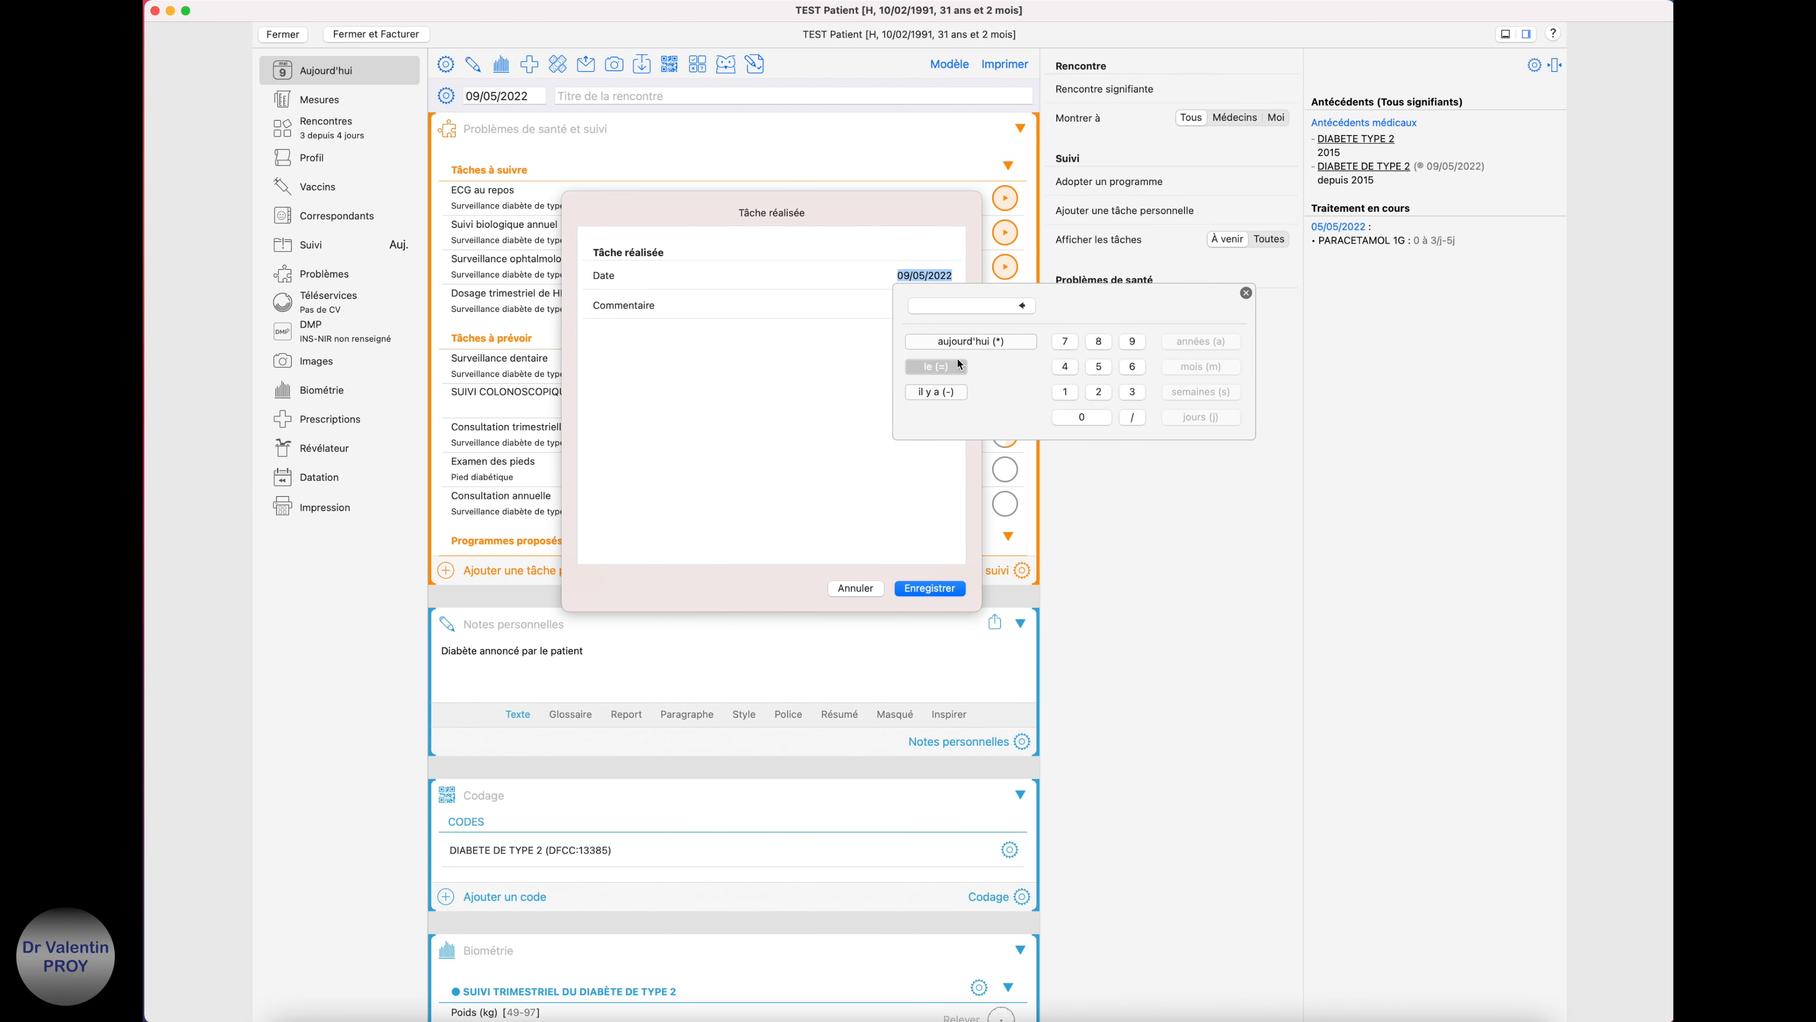
pyautogui.click(944, 593)
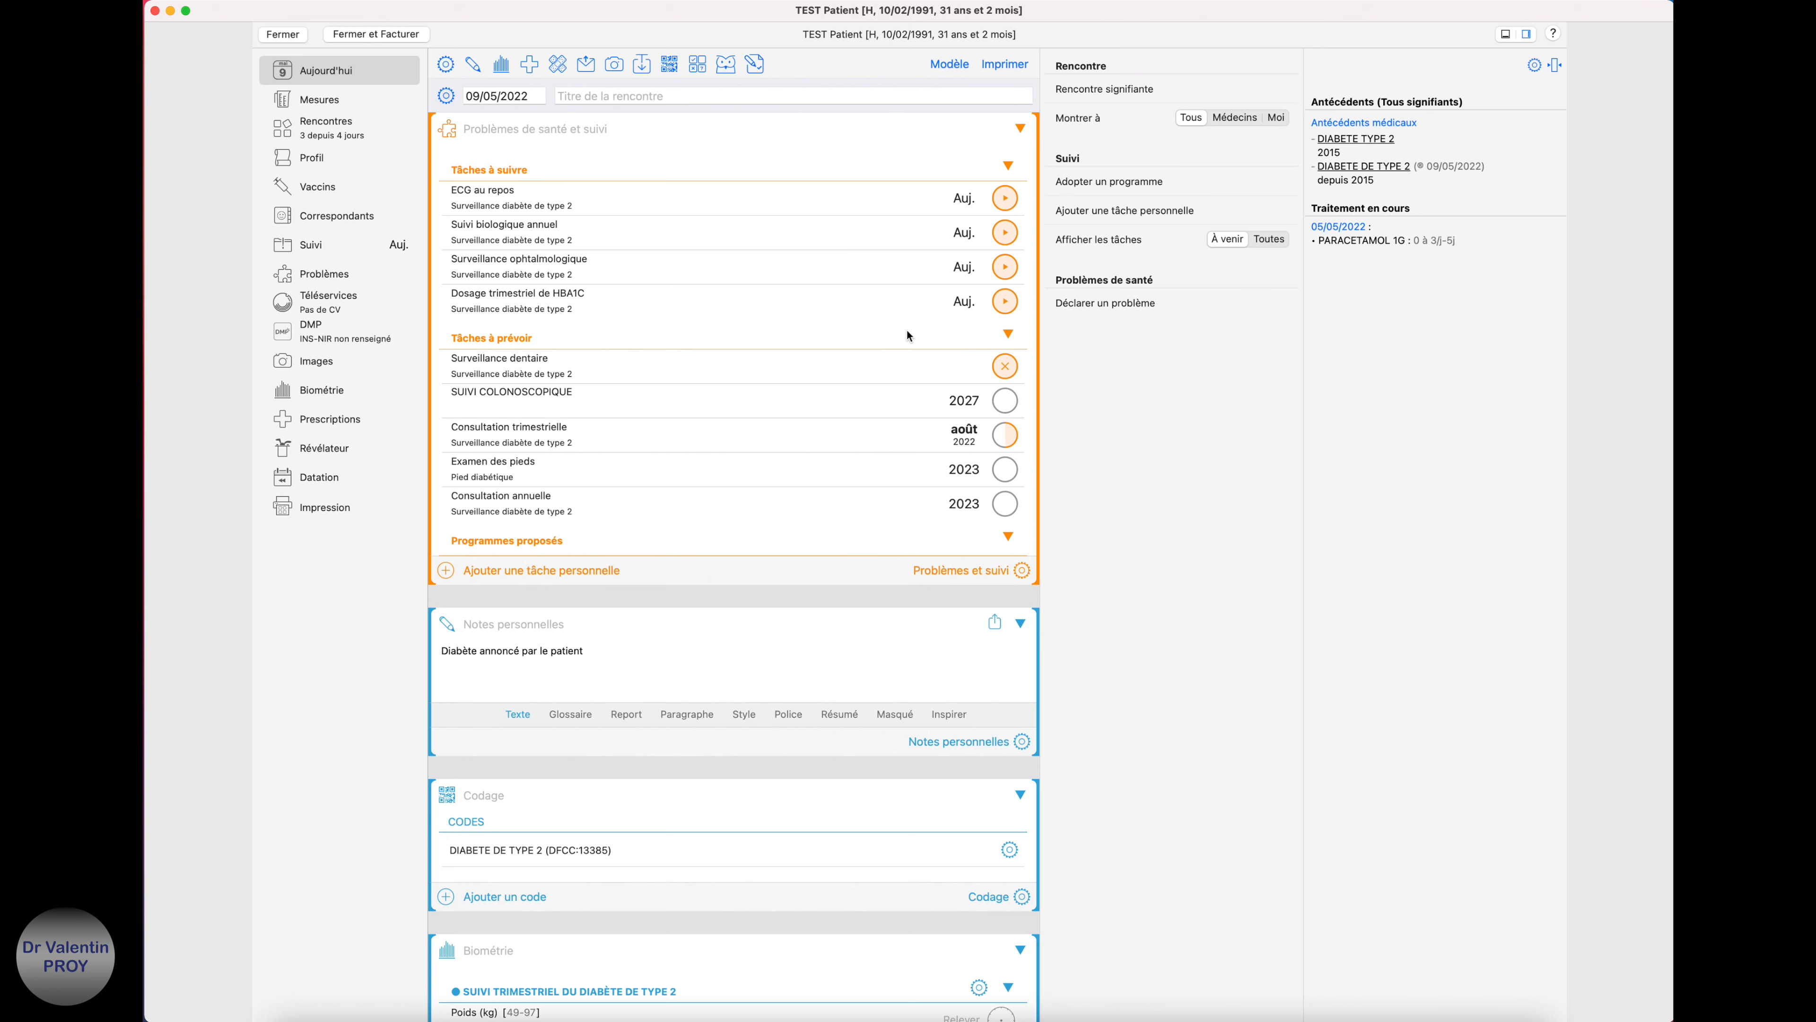
pyautogui.scroll(-5, 907, 330)
pyautogui.scroll(5, 907, 331)
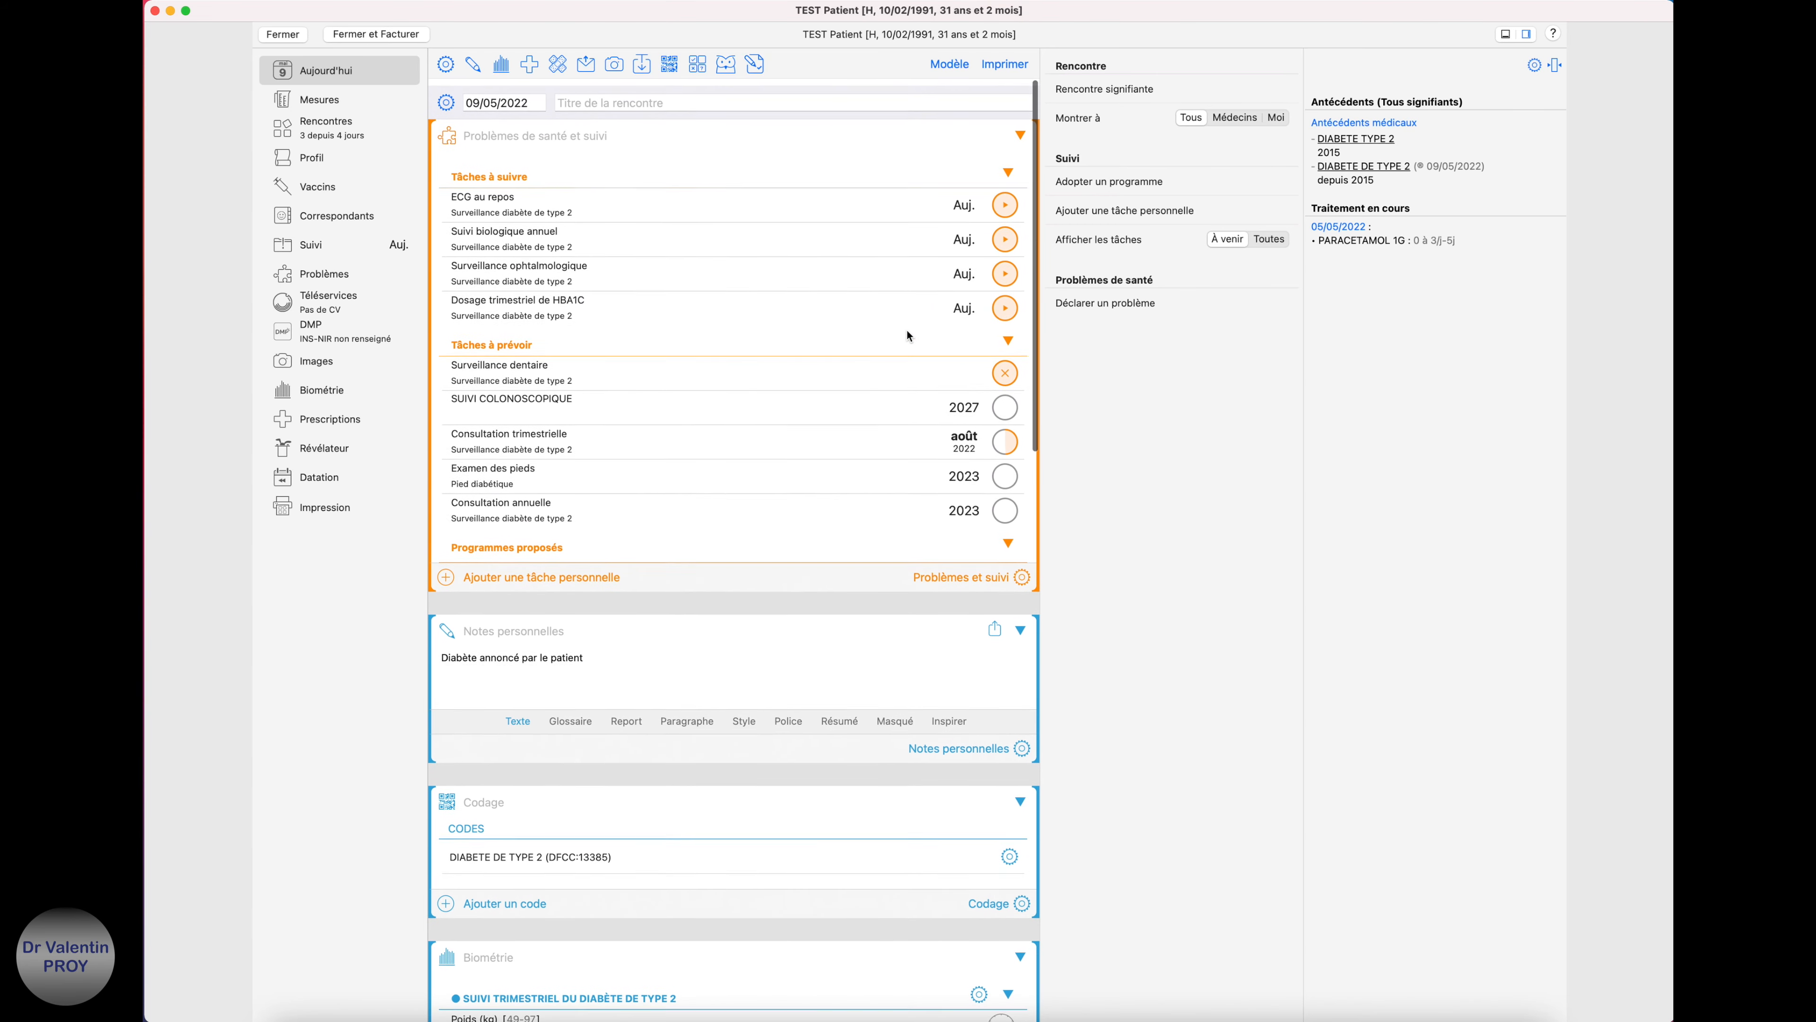